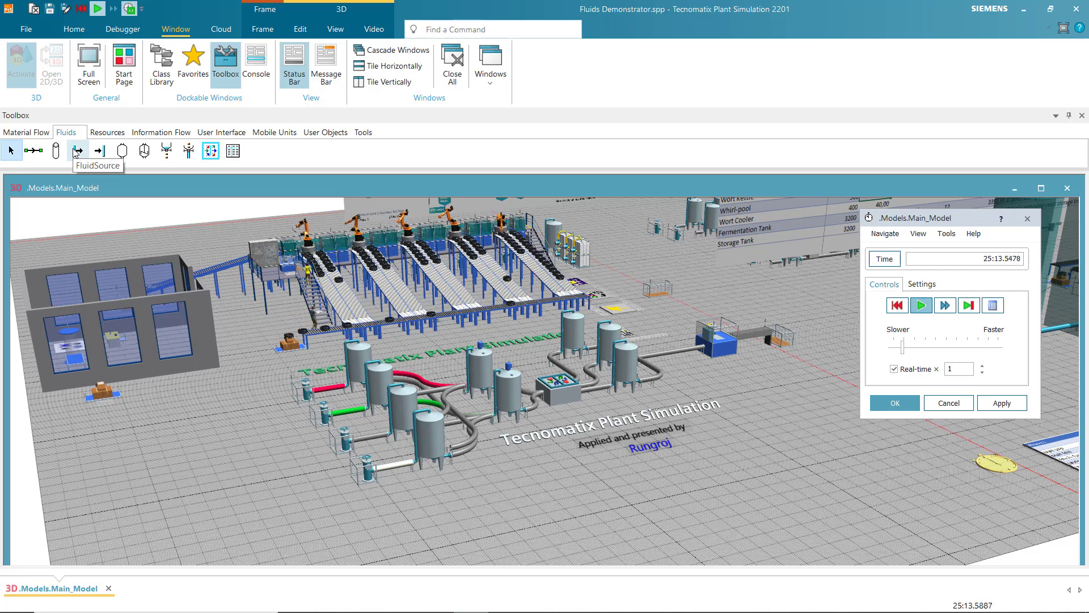
# Insert a FluidSource on the empty floor in front of the existing tanks and activate its name label in the 3D captions
pyautogui.moveTo(74, 153); pyautogui.dragTo(424, 549)
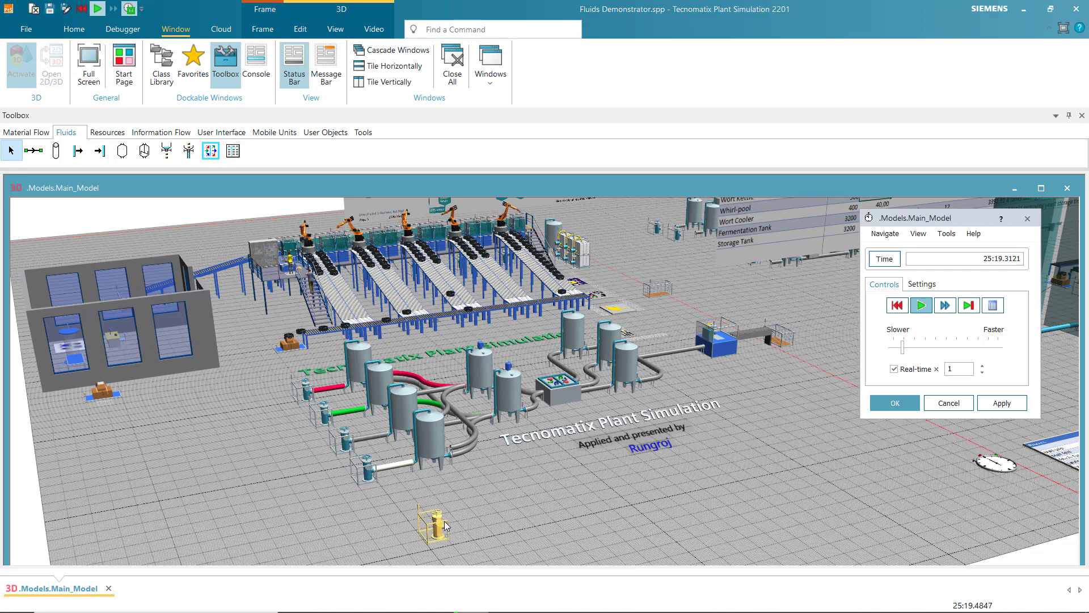
pyautogui.rightClick(442, 524)
pyautogui.click(532, 328)
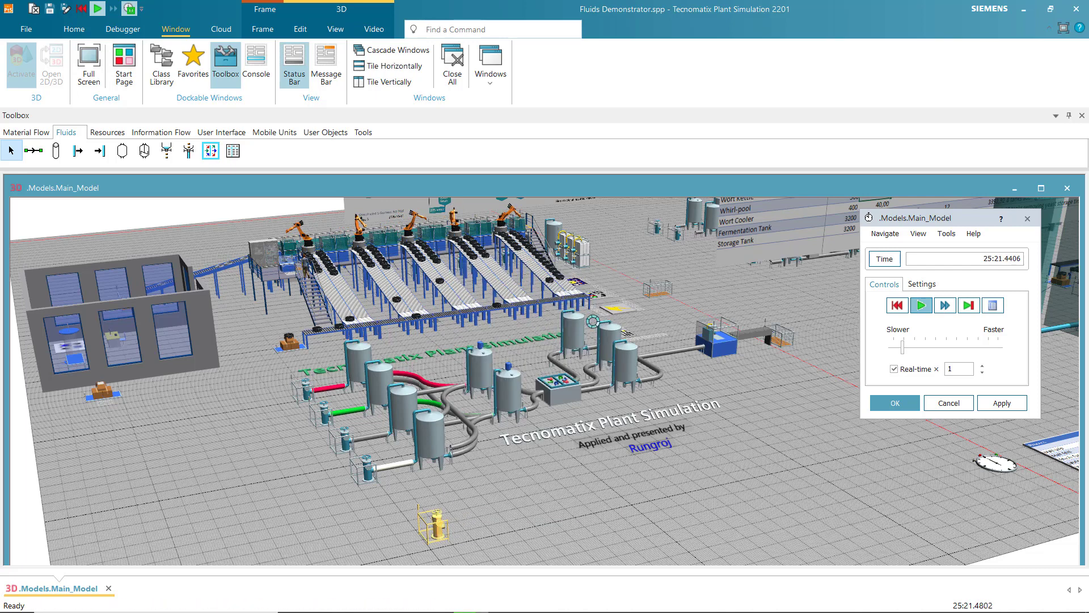
pyautogui.click(942, 246)
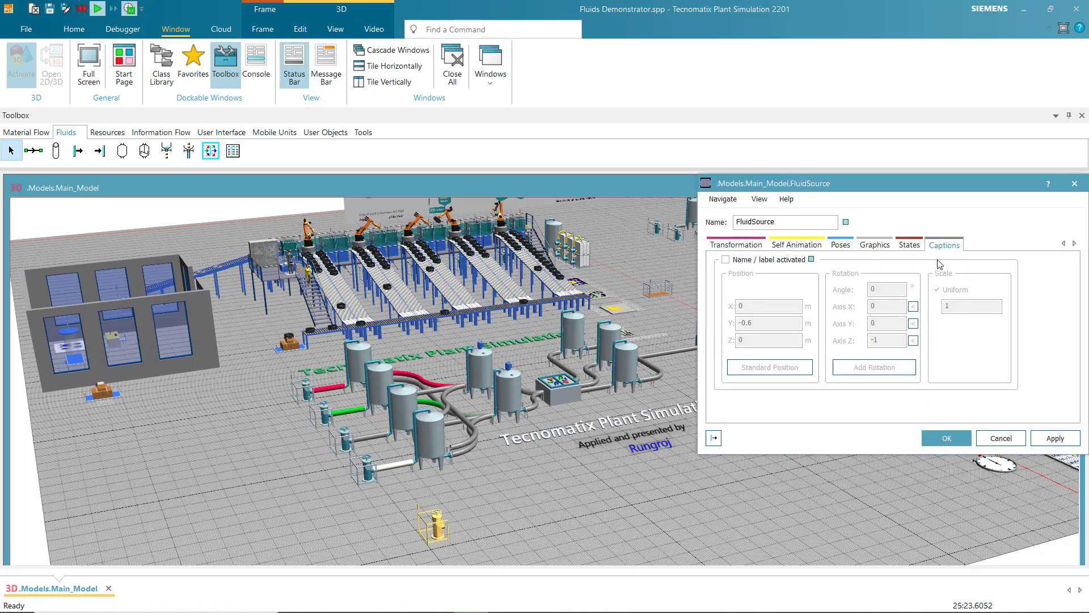
pyautogui.click(752, 261)
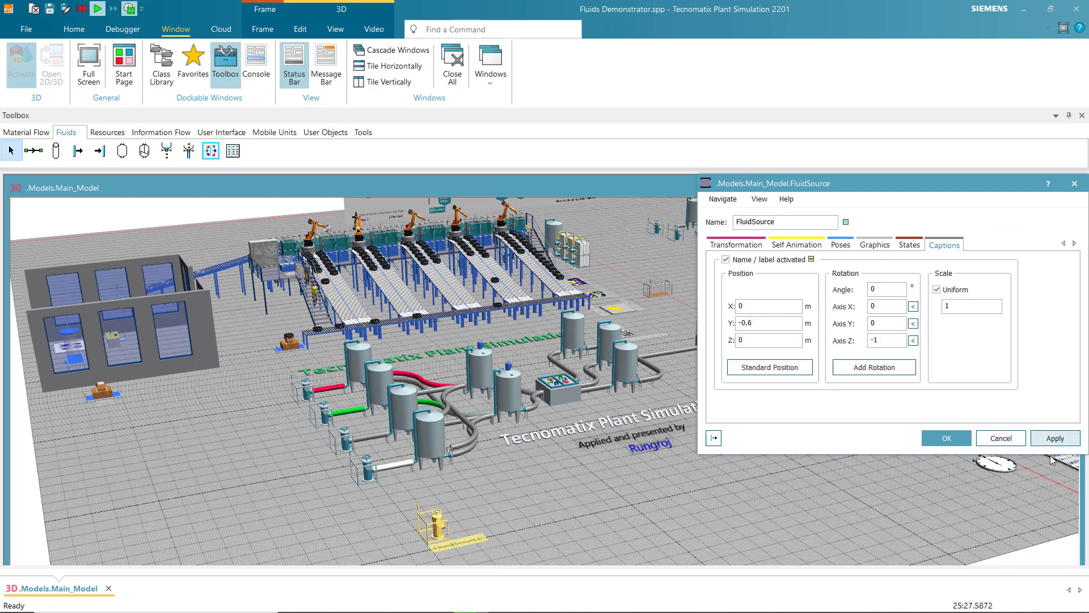
pyautogui.click(946, 438)
pyautogui.click(520, 516)
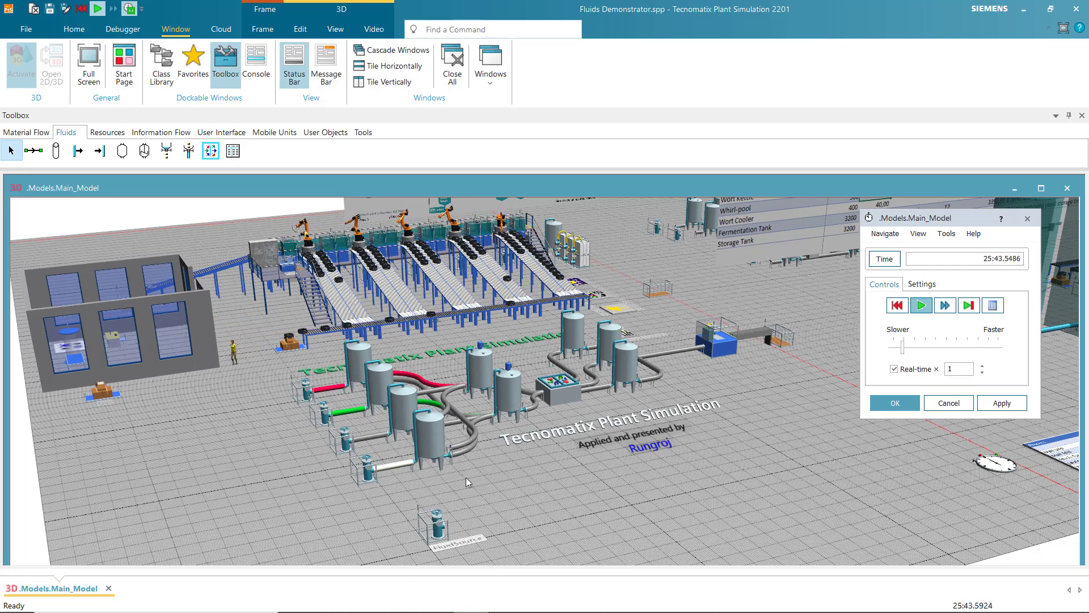
# Set the new FluidSource's outflow rate to 10 l/s, view its statistics and apply the settings
pyautogui.doubleClick(435, 525)
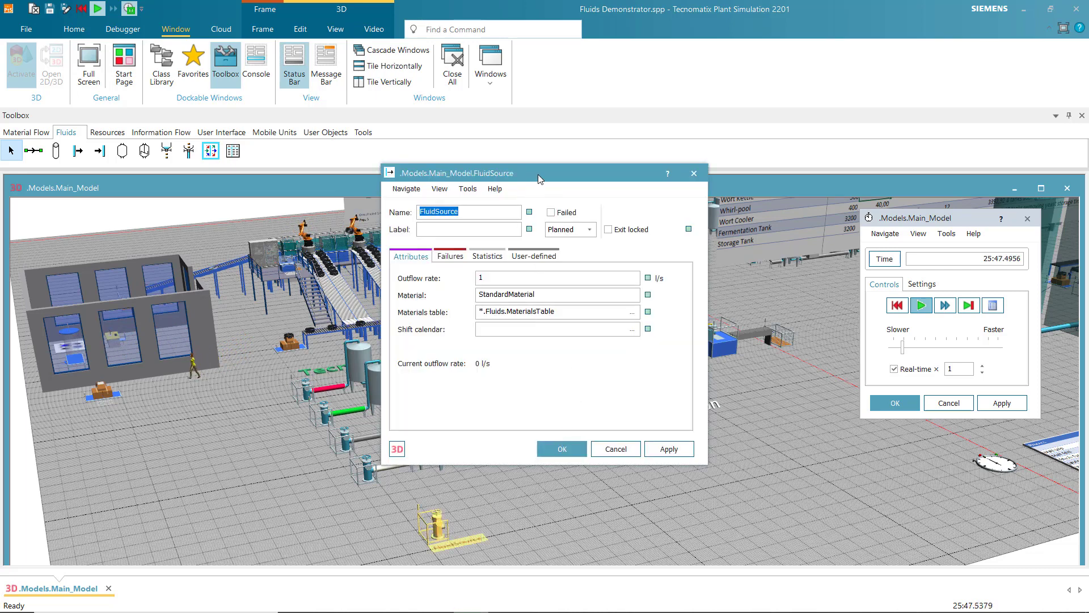
pyautogui.moveTo(538, 175); pyautogui.dragTo(583, 141)
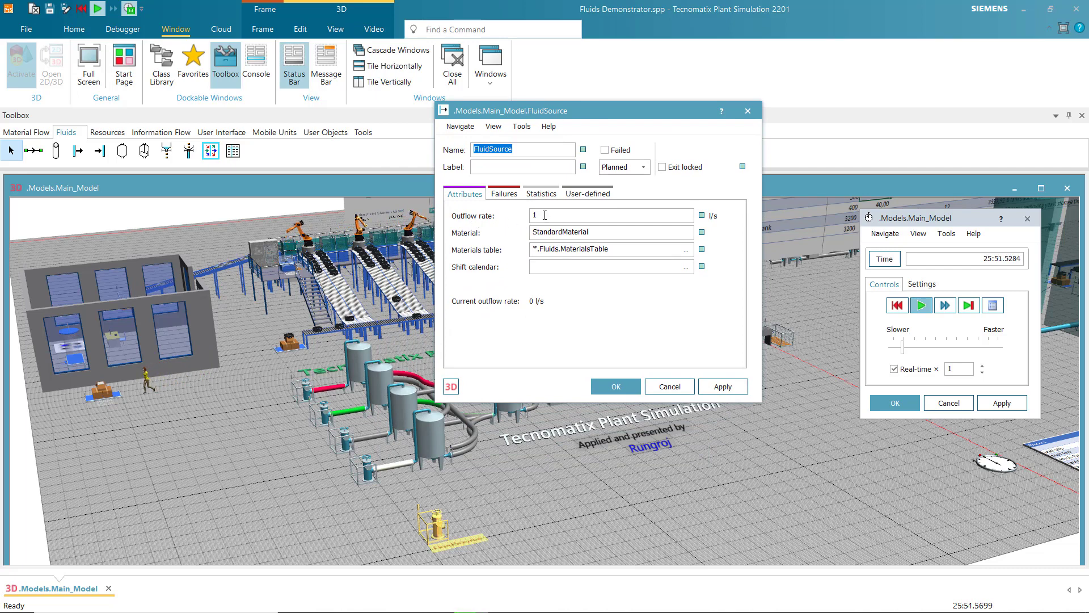
pyautogui.press('Tab')
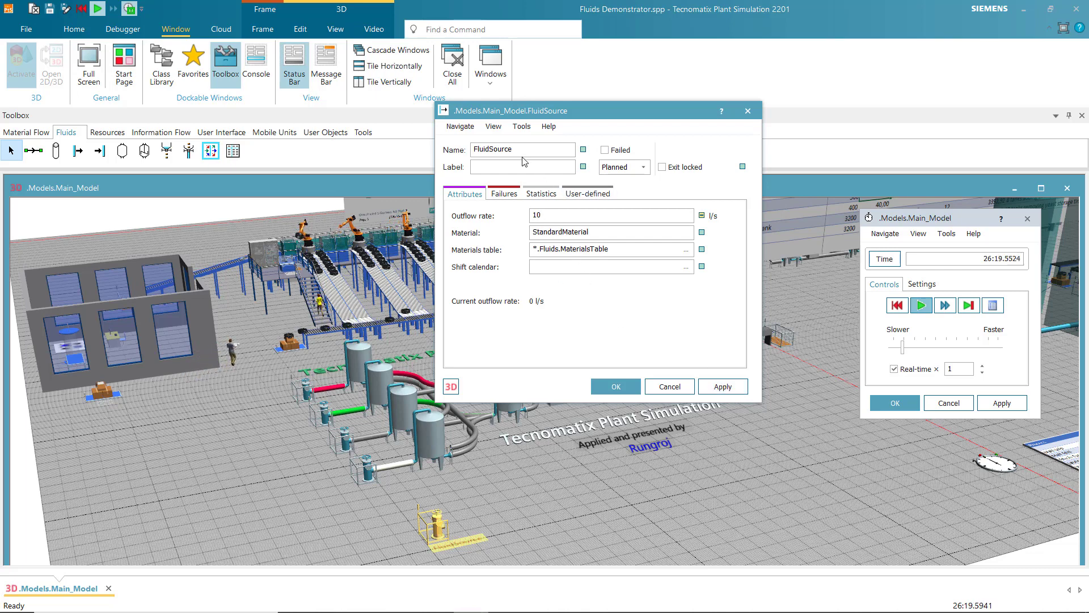
pyautogui.click(543, 195)
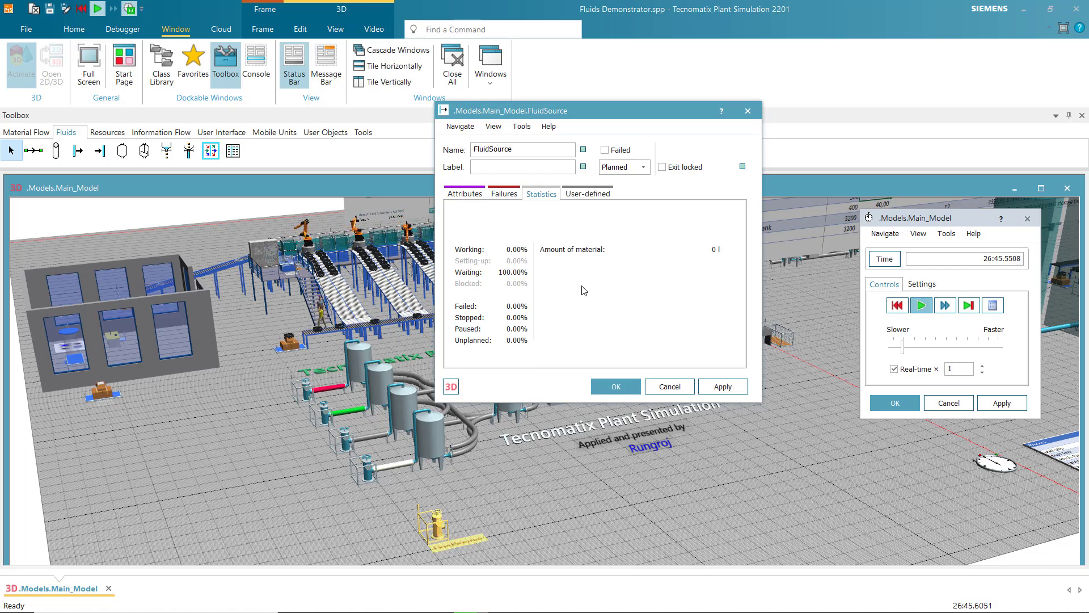
pyautogui.click(743, 388)
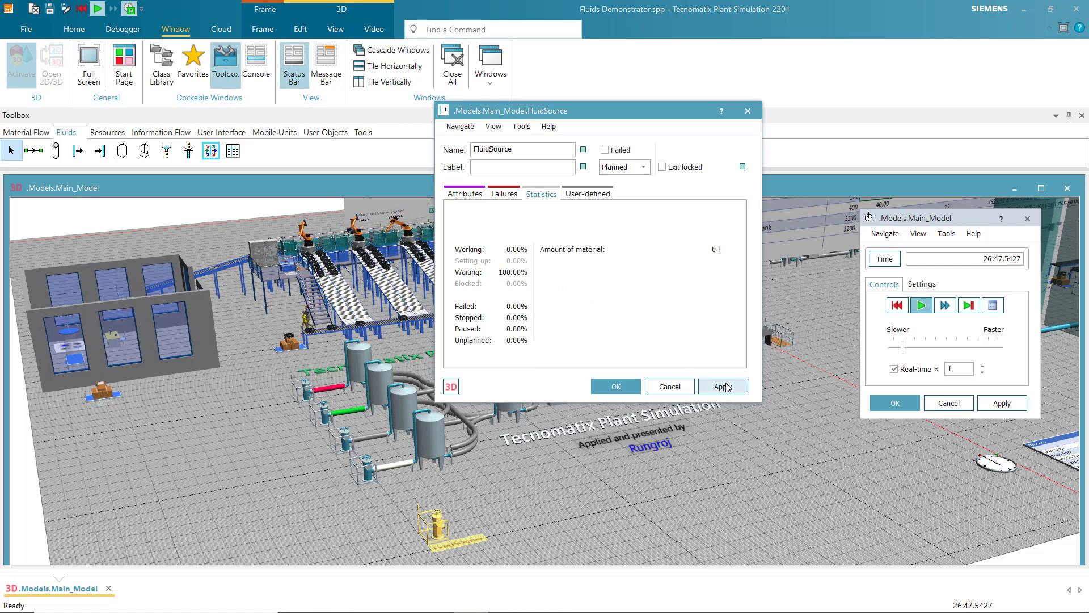
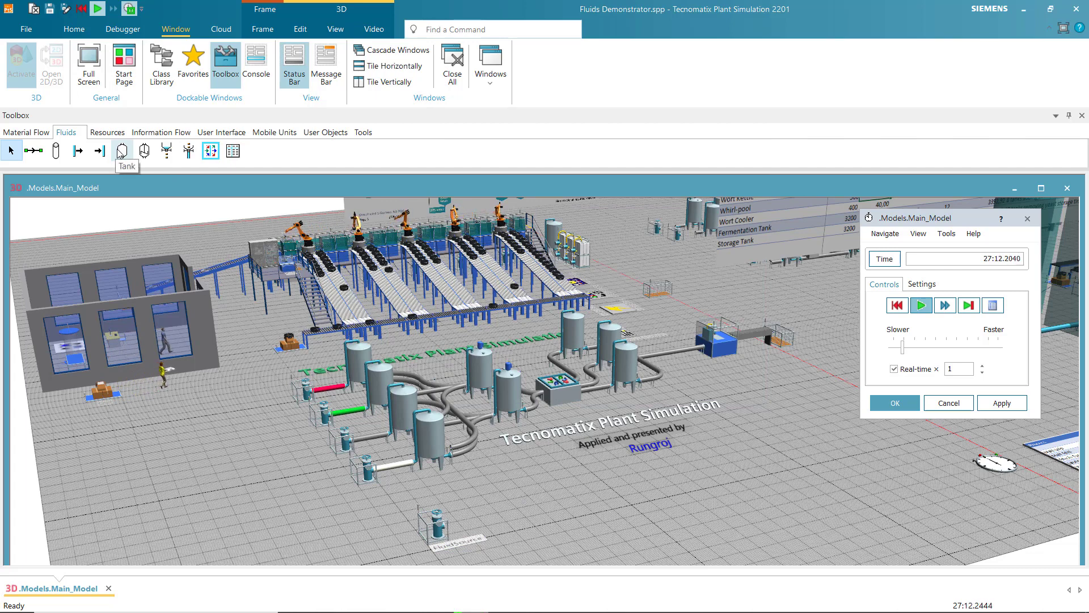
# Insert a Tank on the floor beside the new FluidSource, rotate it and shift it slightly toward the source
pyautogui.click(120, 151)
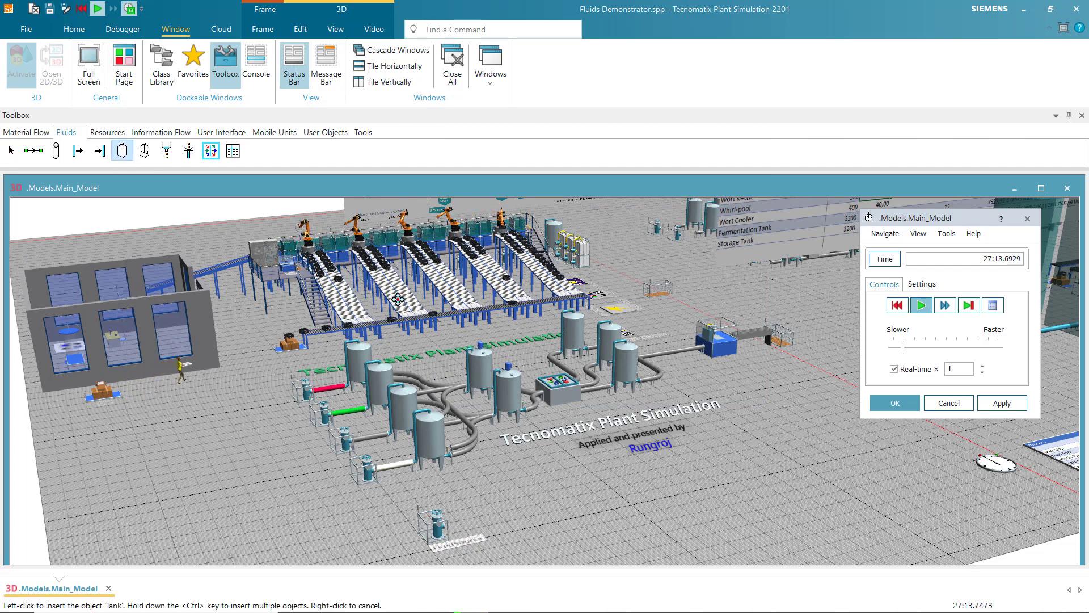
pyautogui.click(582, 513)
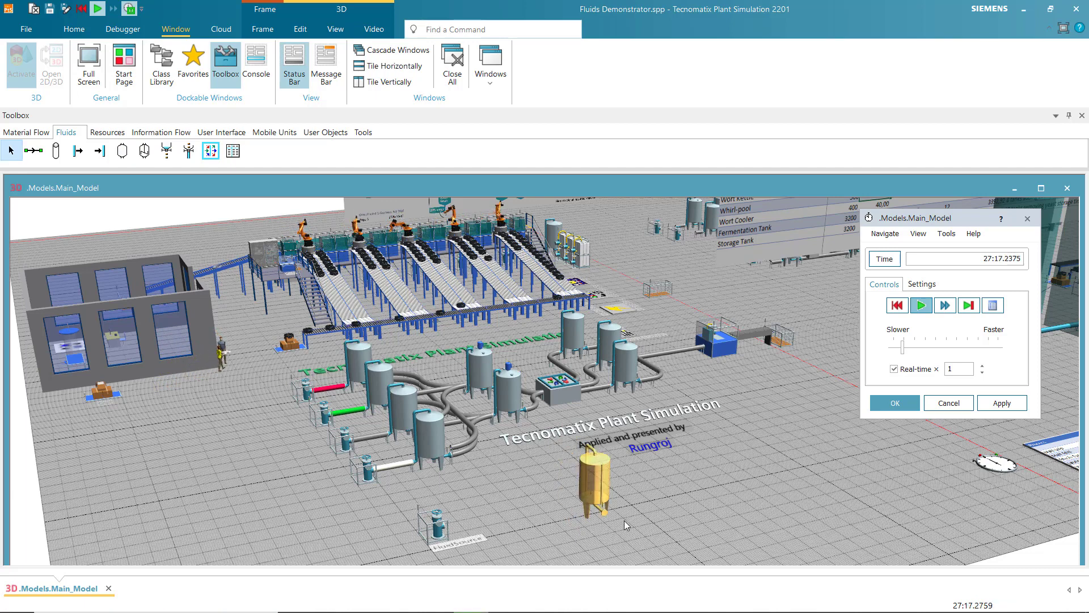
pyautogui.click(604, 478)
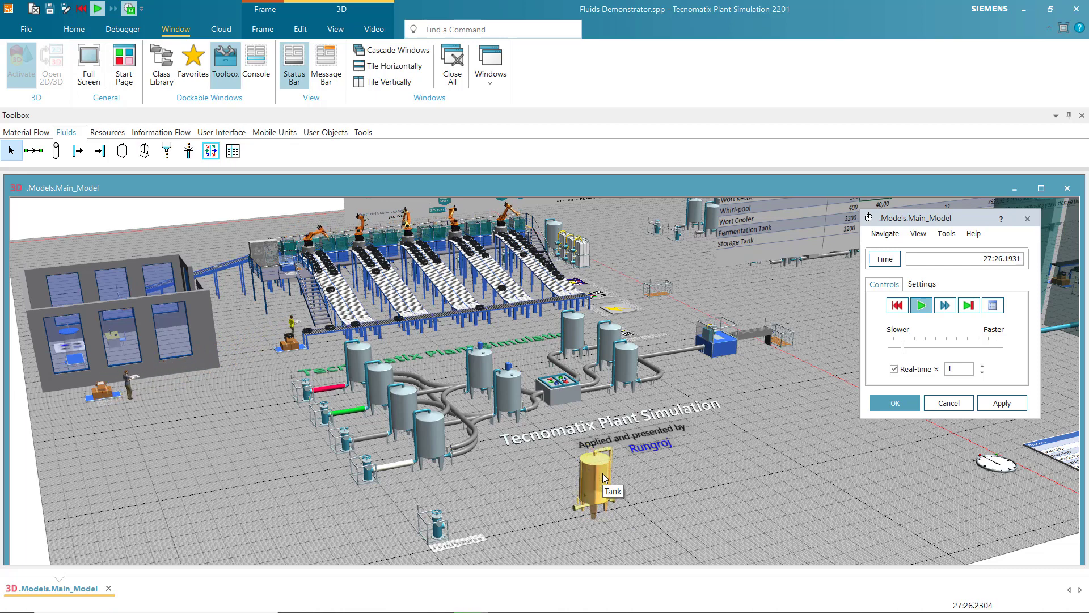
pyautogui.click(654, 487)
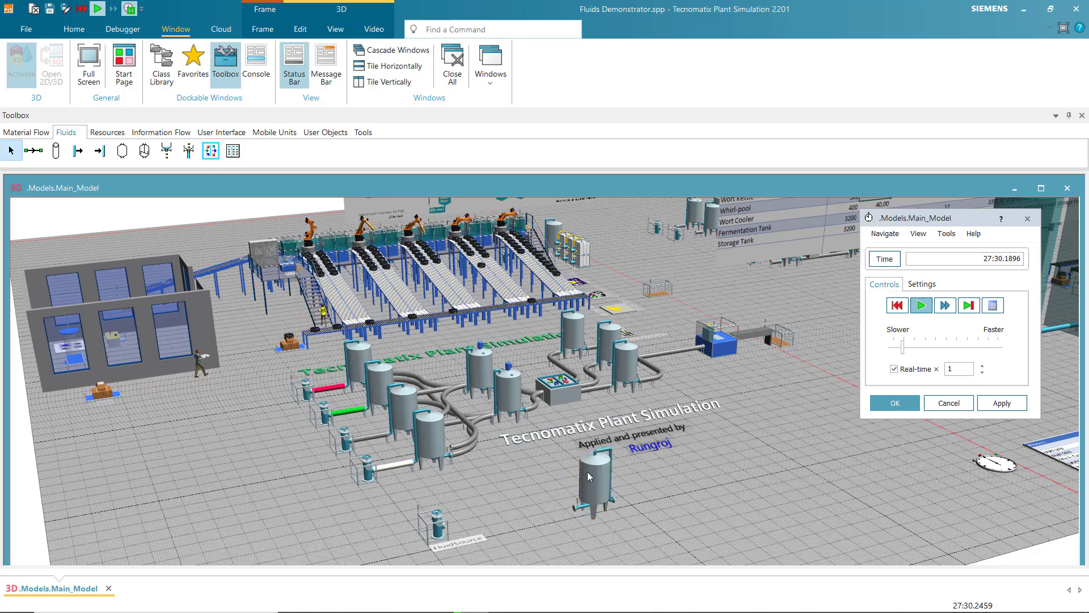
pyautogui.click(588, 477)
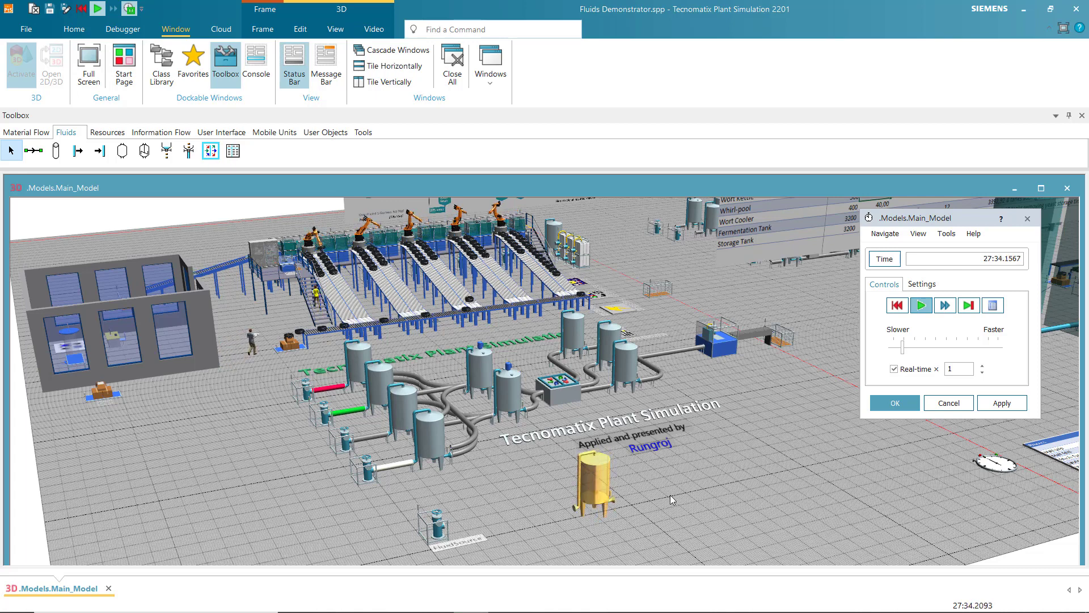
pyautogui.click(598, 489)
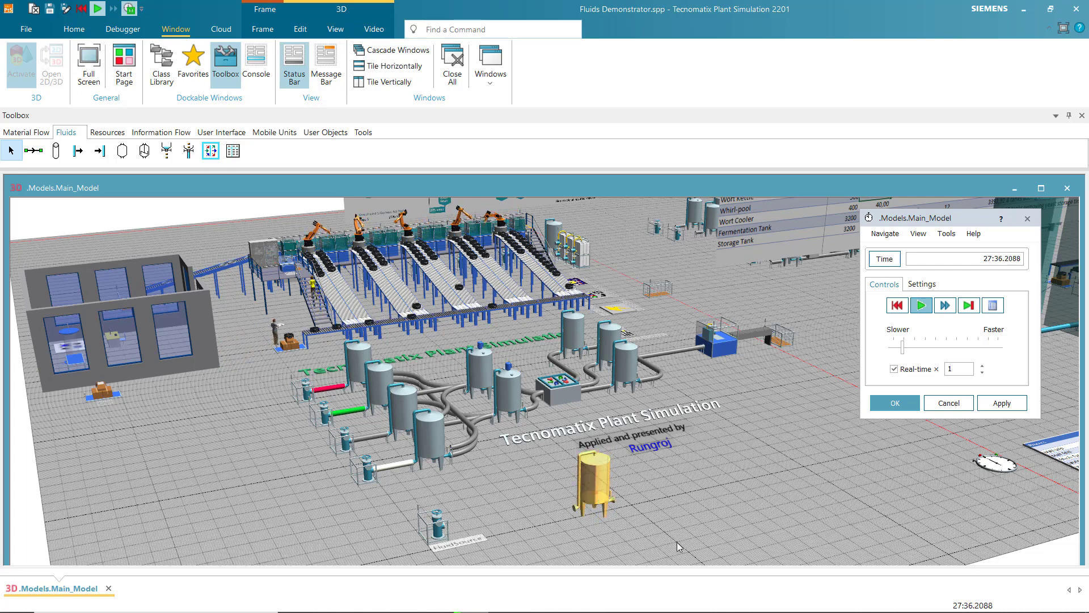
pyautogui.click(600, 517)
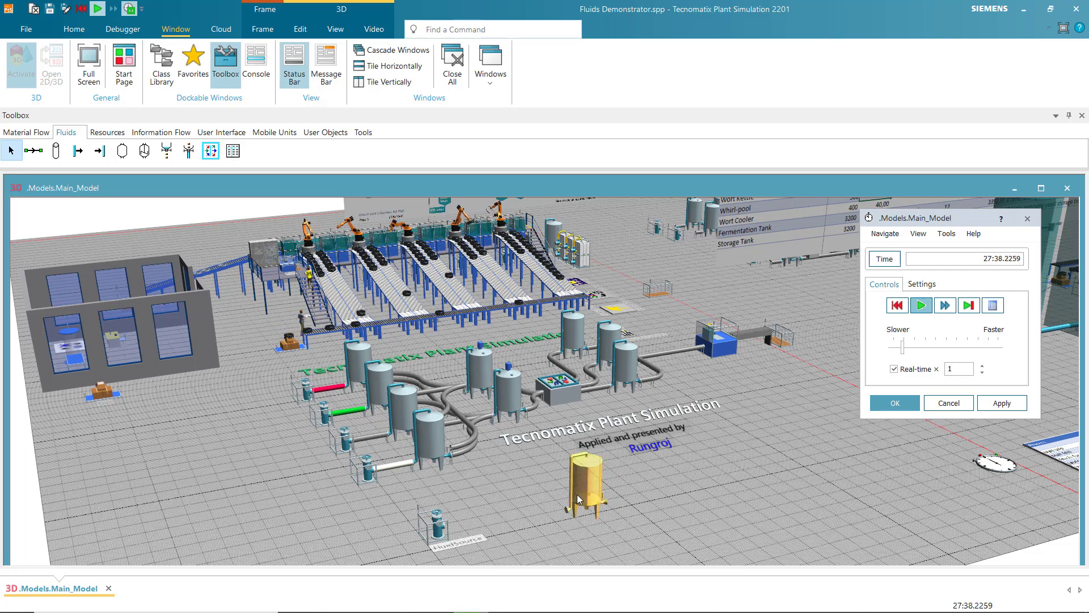
pyautogui.click(640, 500)
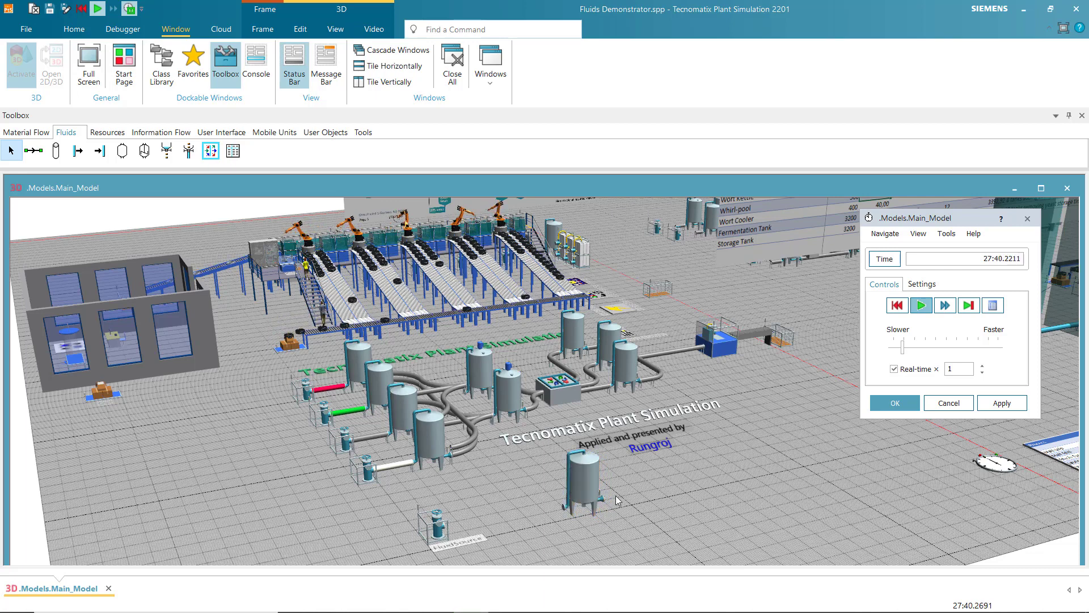
# Set the new Tank's outflow rate to 5 l/s and its volume to 500 l, and apply the settings
pyautogui.doubleClick(567, 397)
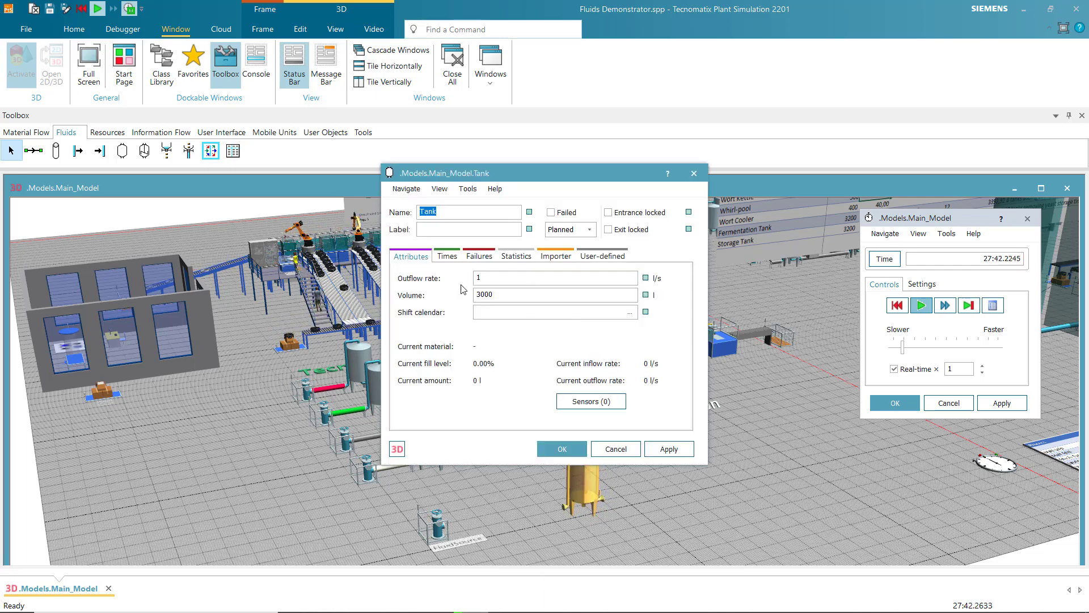
pyautogui.moveTo(502, 180); pyautogui.dragTo(656, 121)
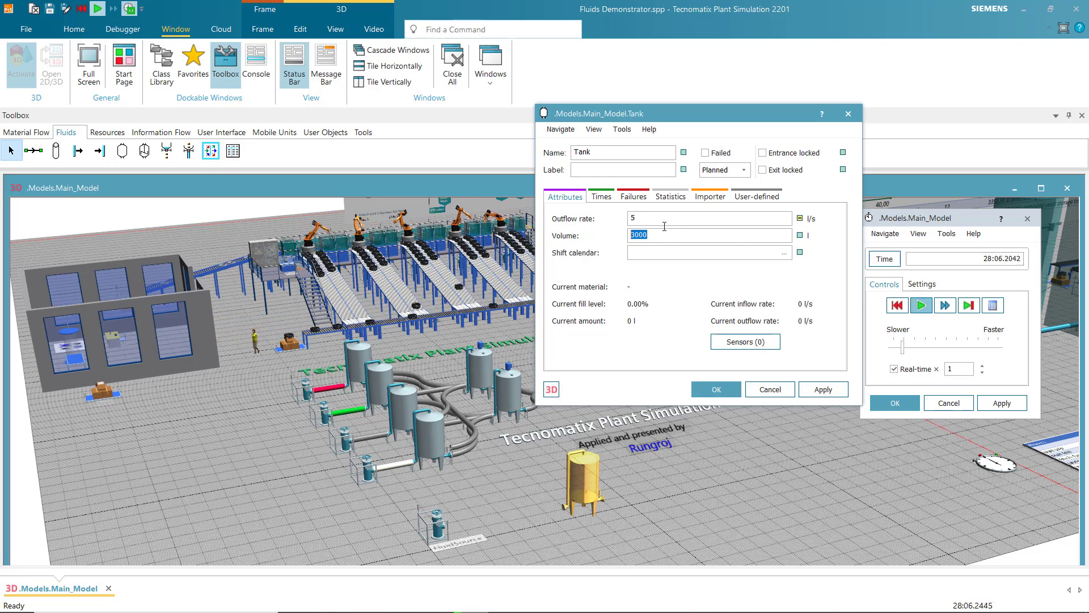
pyautogui.write('00')
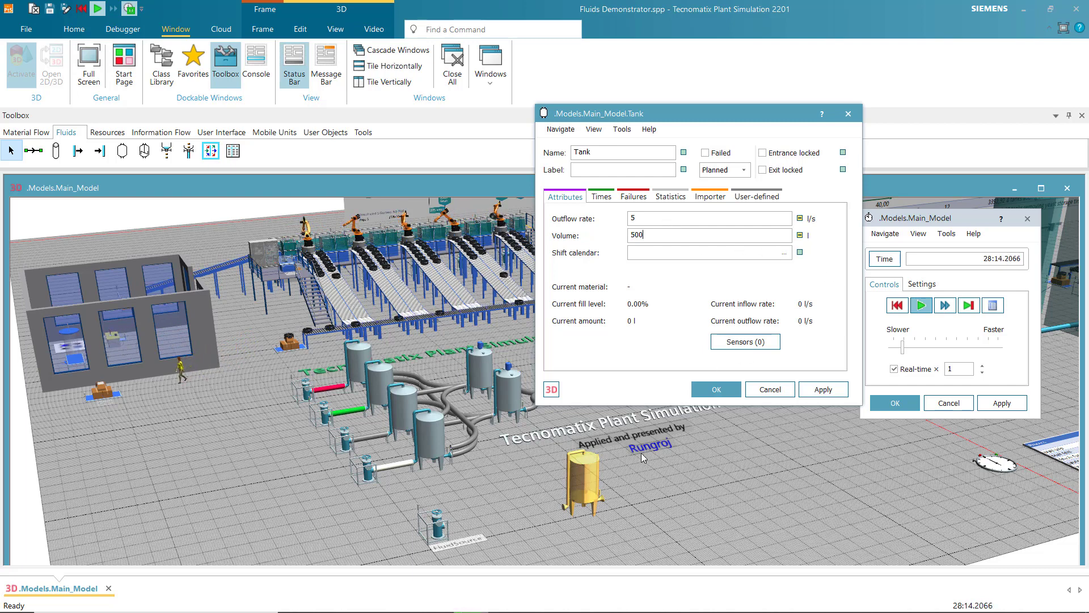
pyautogui.click(818, 391)
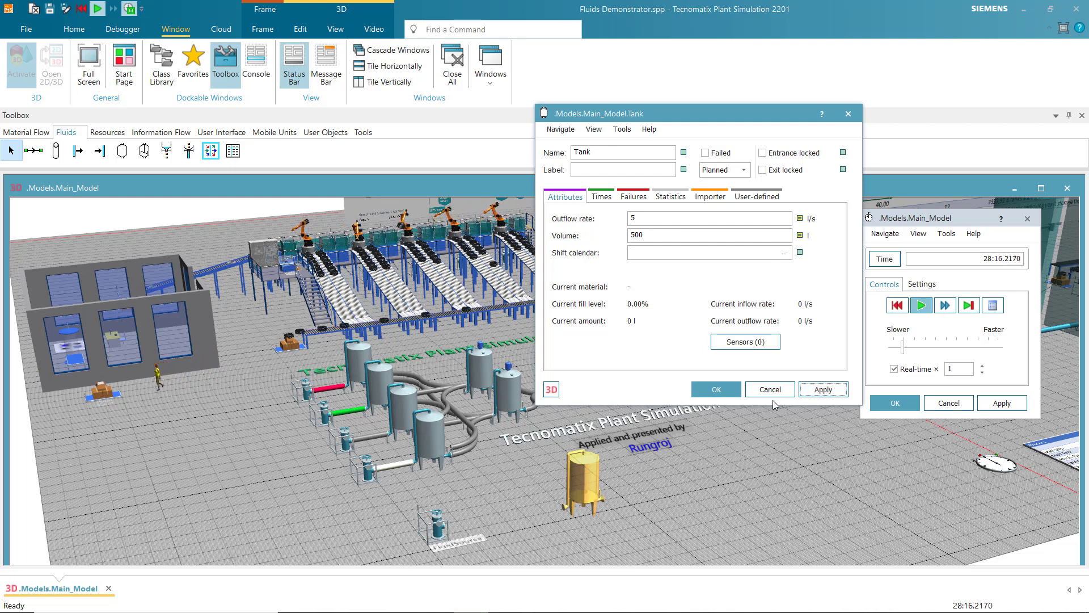
pyautogui.moveTo(709, 114); pyautogui.dragTo(712, 94)
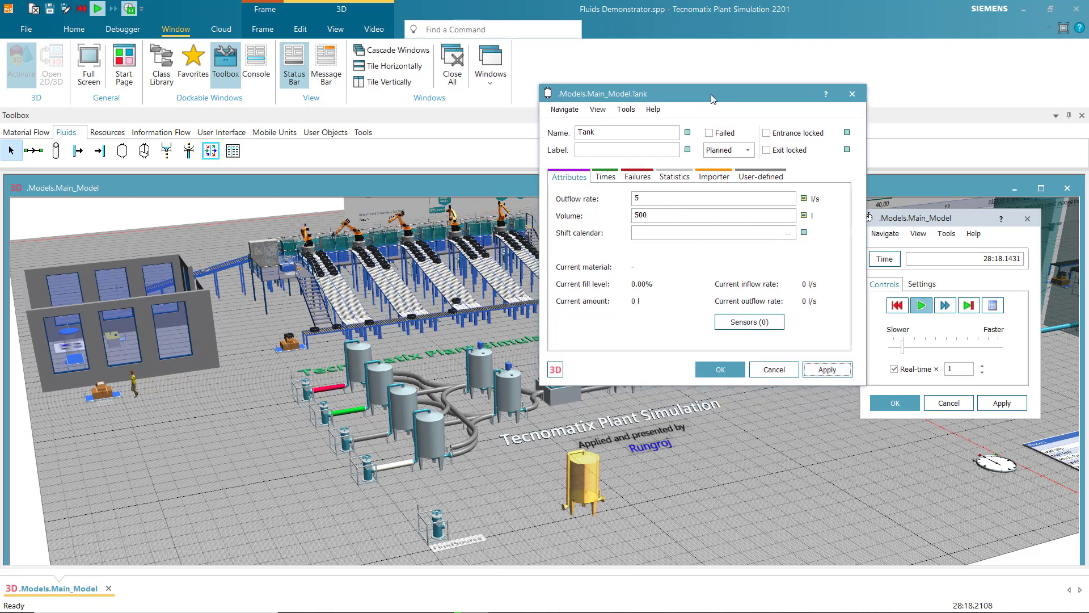
pyautogui.click(681, 177)
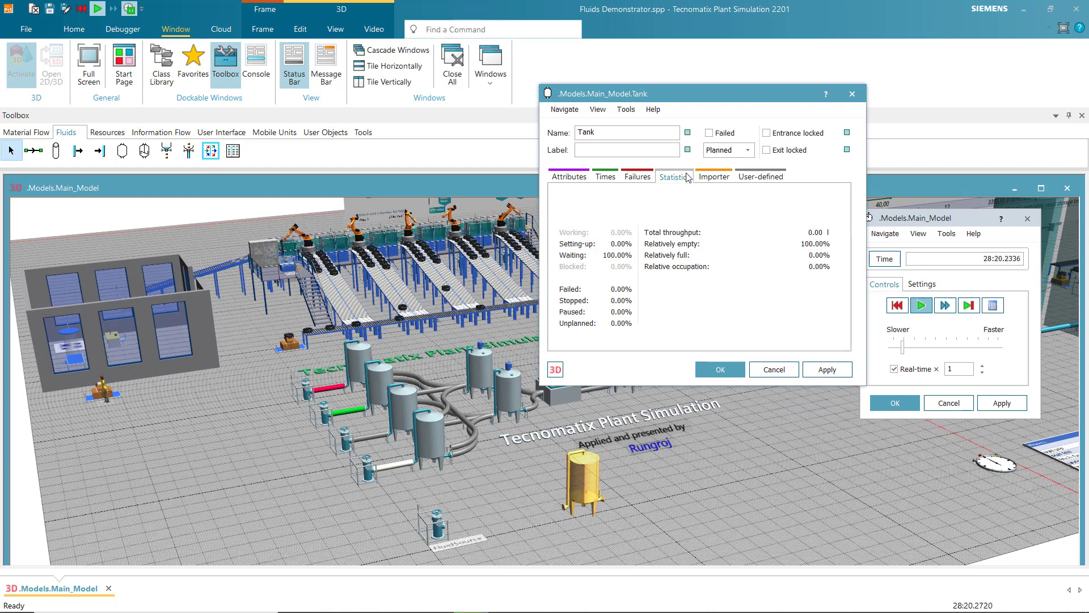
pyautogui.click(569, 176)
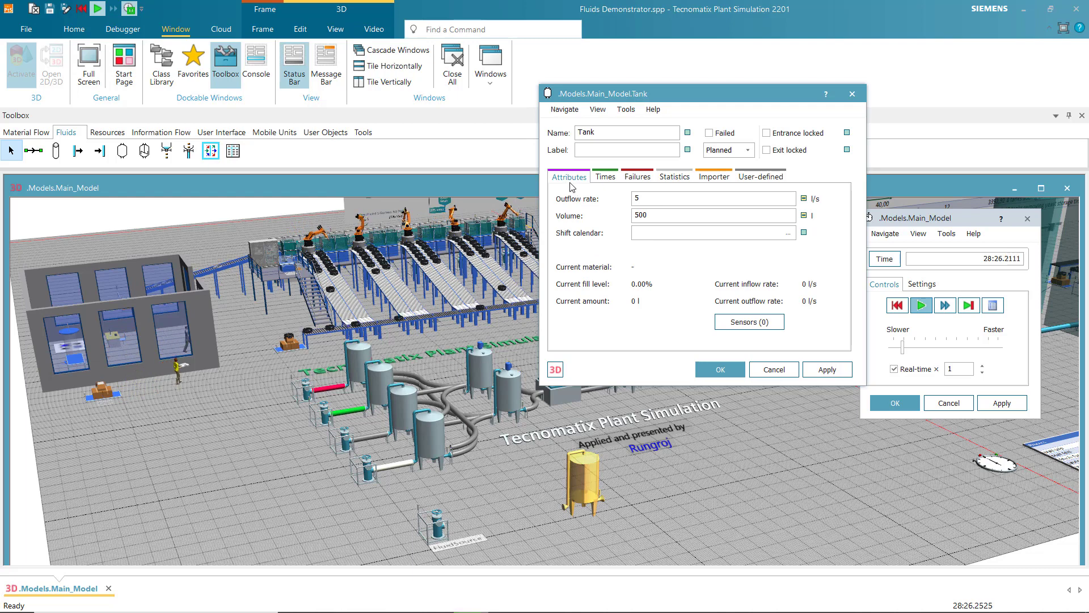
pyautogui.click(826, 370)
pyautogui.click(720, 370)
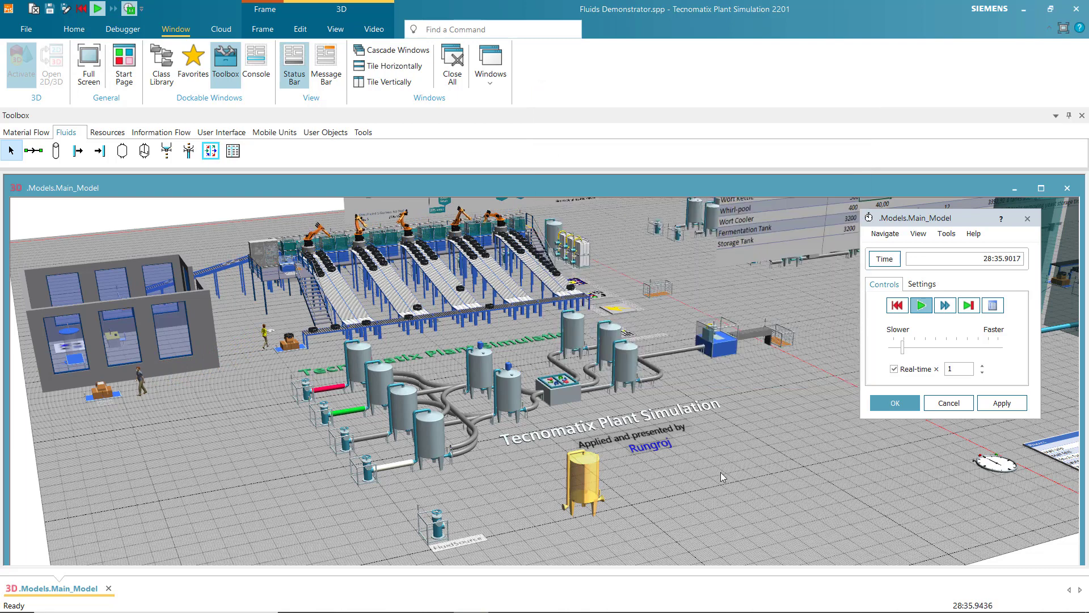
pyautogui.click(720, 473)
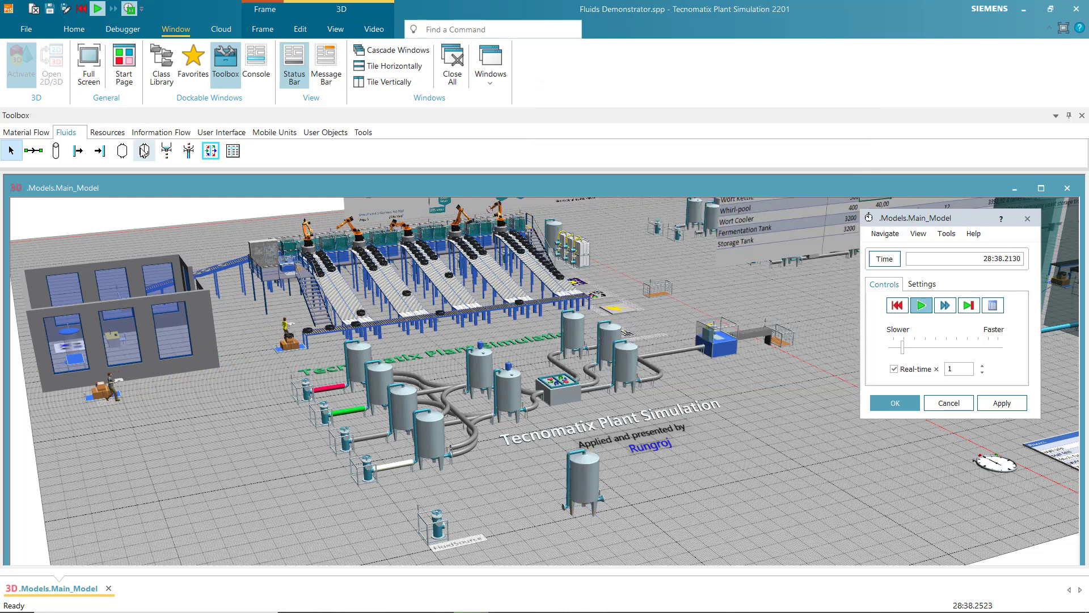
# Draw a straight Pipe segment in the gap between the new FluidSource and the new Tank
pyautogui.click(56, 153)
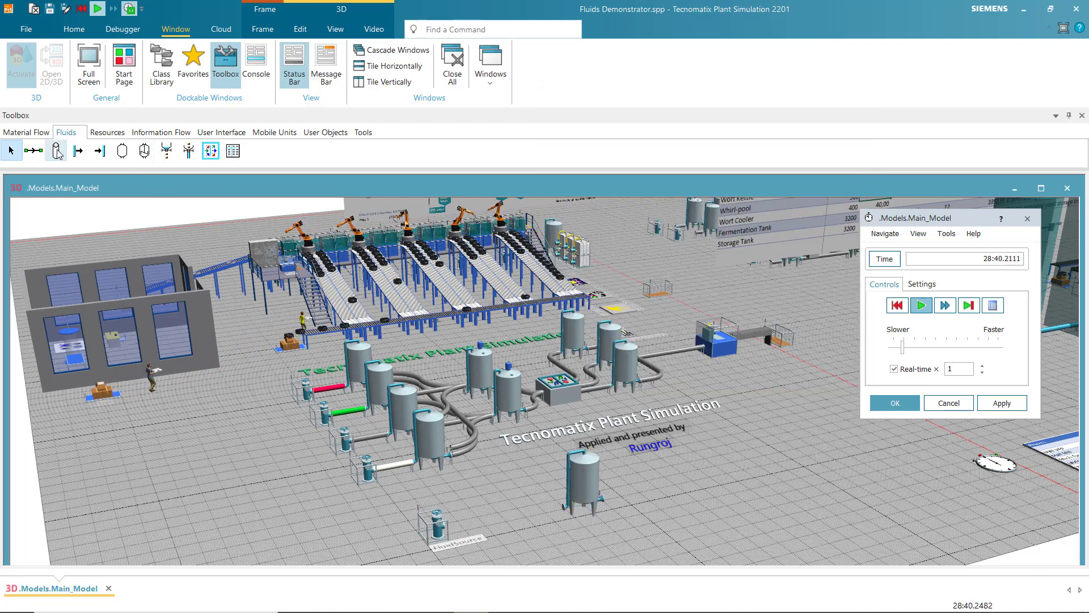
pyautogui.click(472, 523)
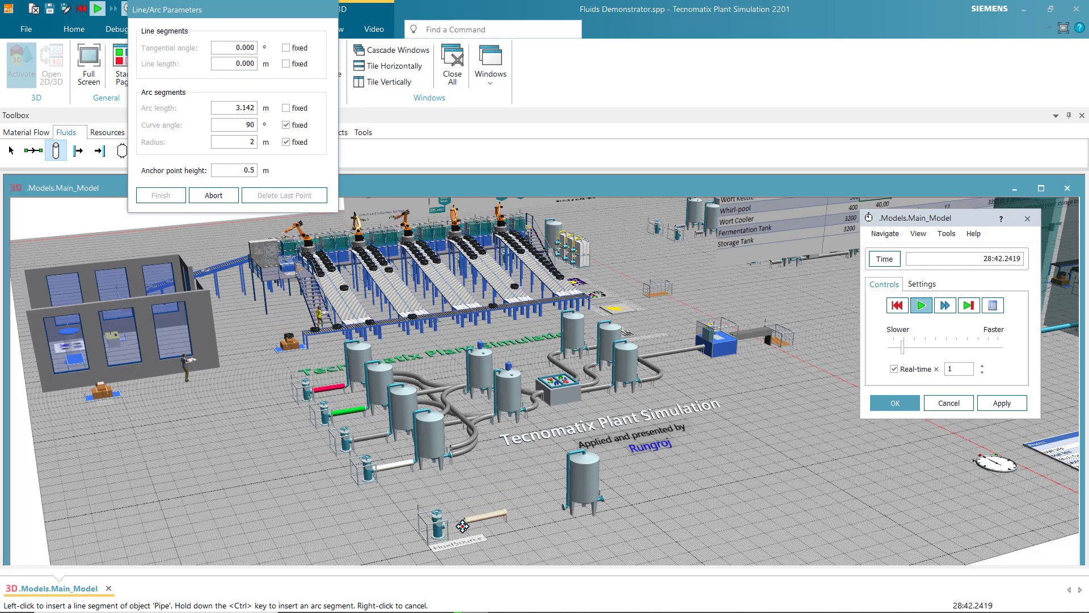
pyautogui.click(537, 497)
pyautogui.click(152, 196)
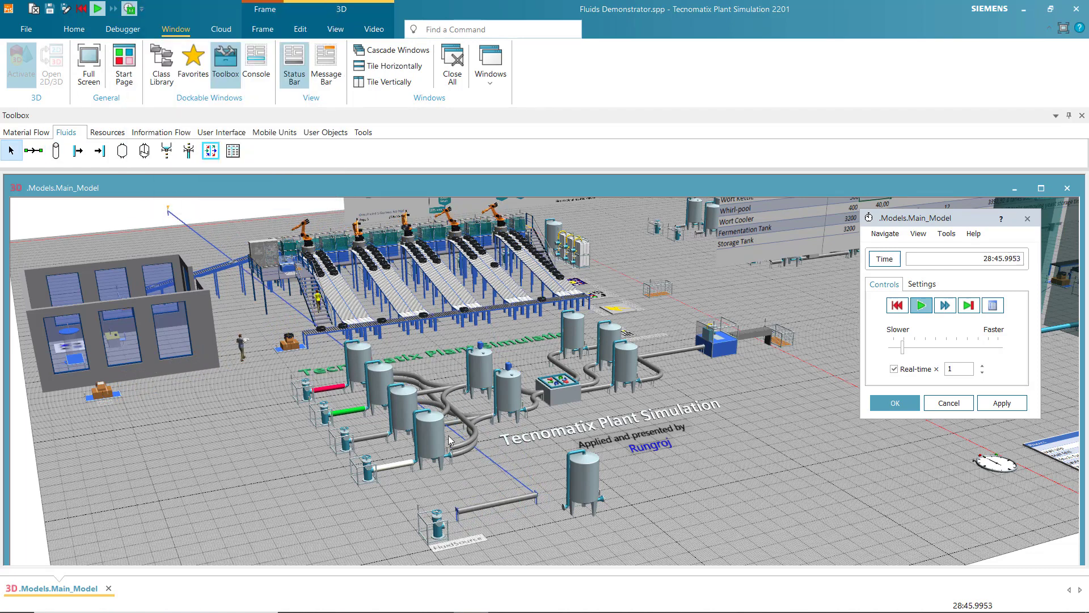
# Review the new Pipe's attributes and shift the pipe slightly toward the Tank
pyautogui.doubleClick(533, 504)
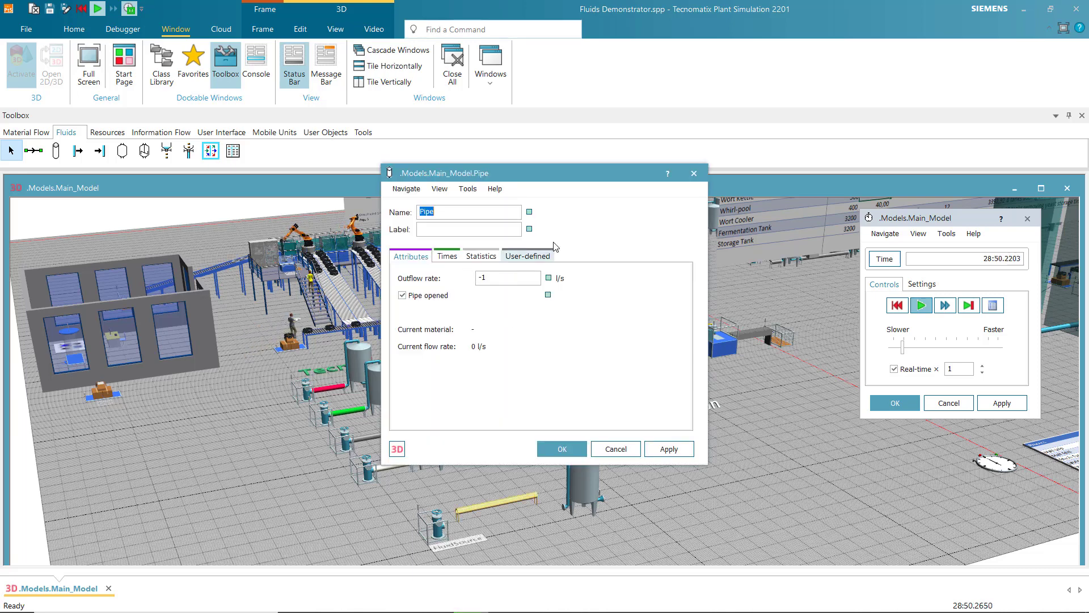
pyautogui.click(694, 173)
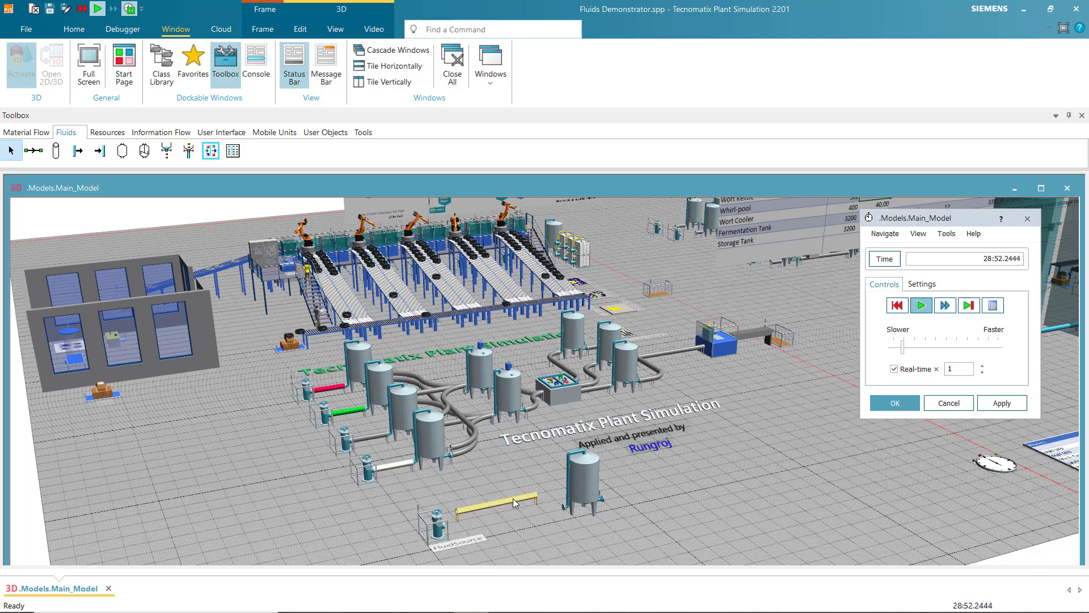
pyautogui.moveTo(504, 472); pyautogui.dragTo(496, 448)
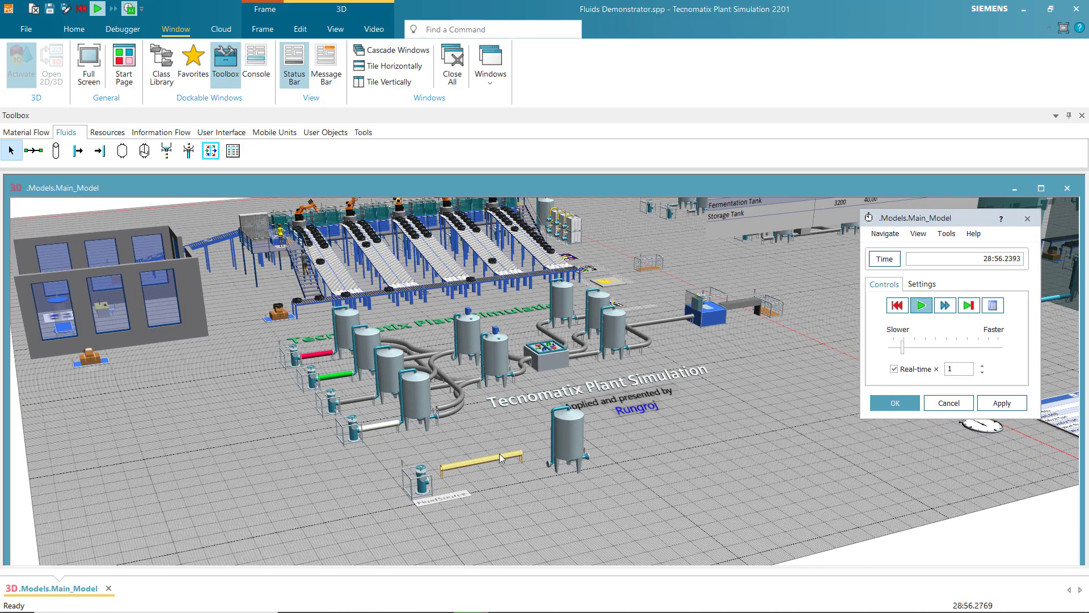
pyautogui.moveTo(495, 447); pyautogui.dragTo(521, 491)
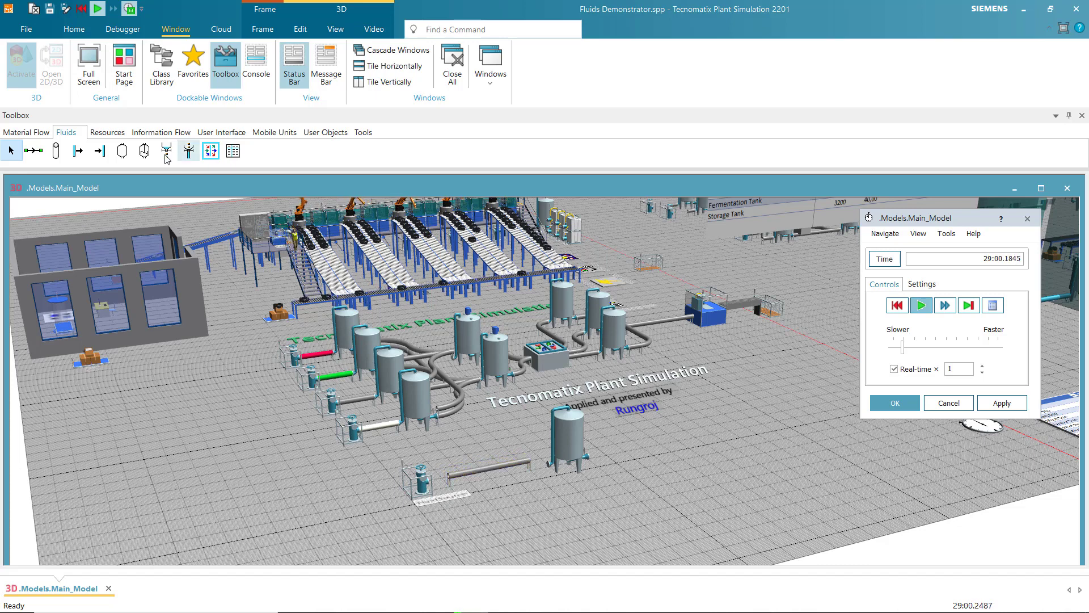
# Draw a second Pipe on the open floor in front of the new line, with a straight segment followed by a 90° arc of 2 m radius
pyautogui.click(55, 150)
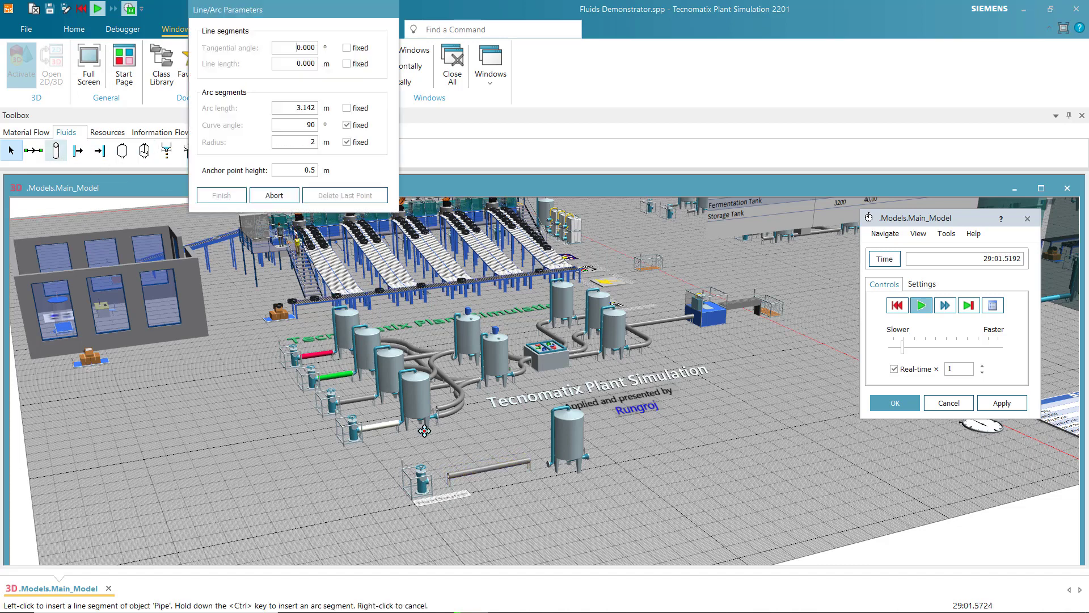
pyautogui.click(484, 511)
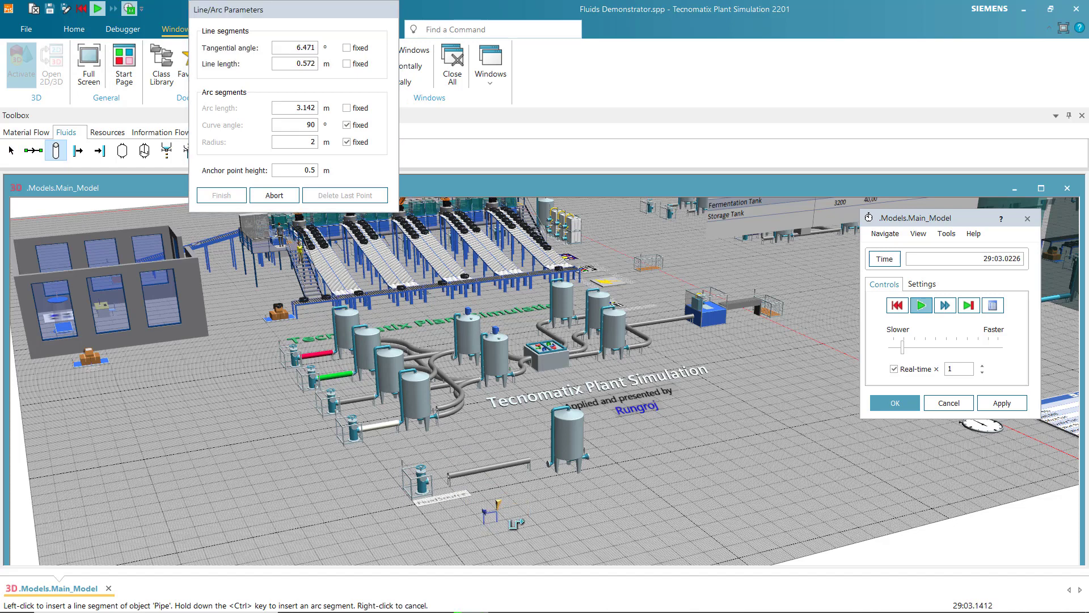
pyautogui.click(567, 500)
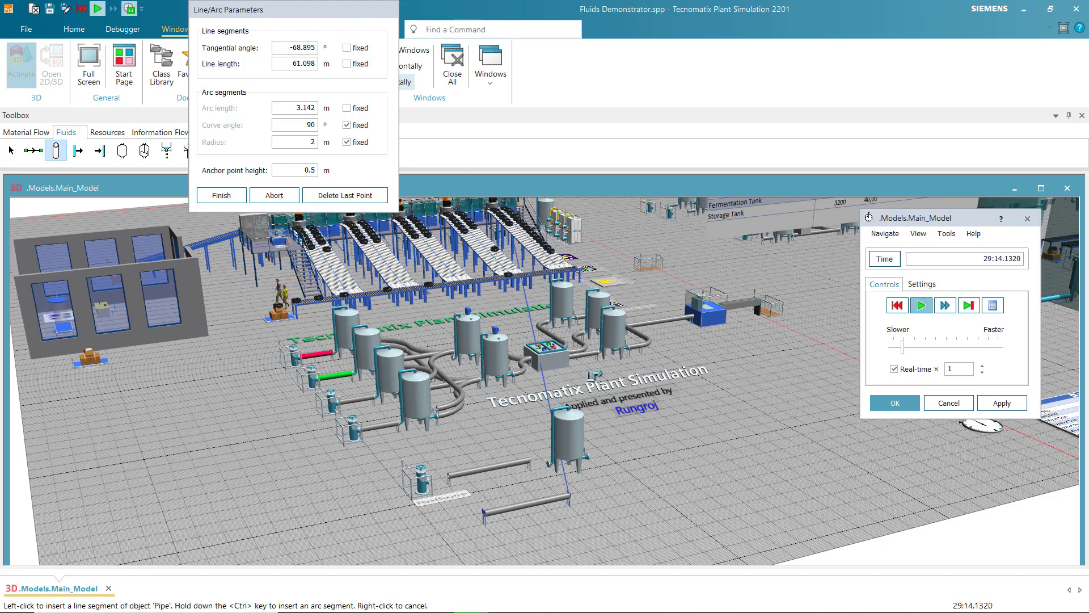
pyautogui.press('ctrl')
pyautogui.keyDown('ctrl'); pyautogui.click(618, 512); pyautogui.keyUp('ctrl')
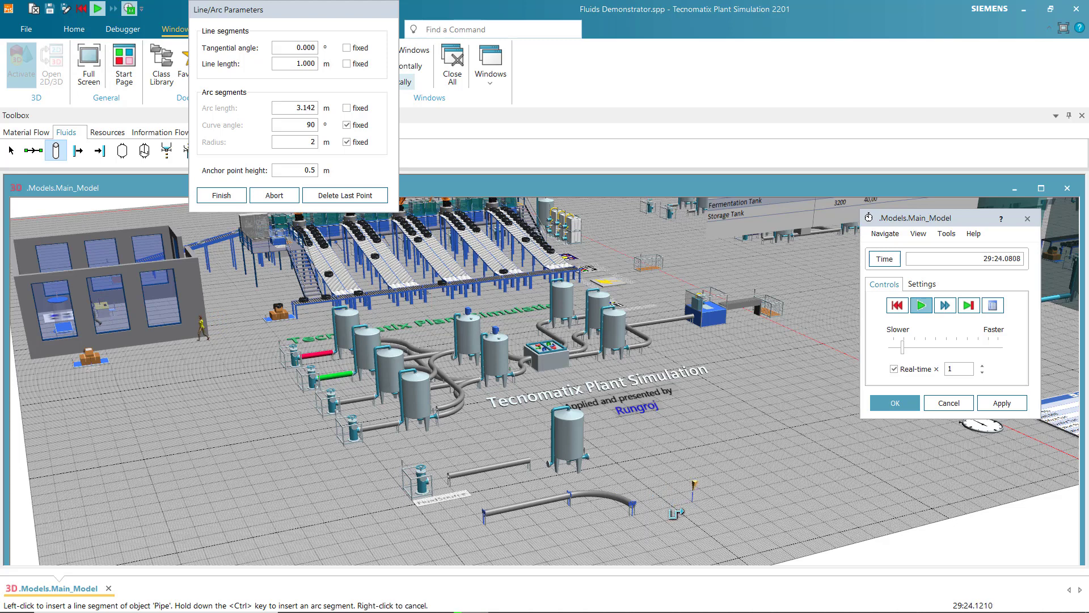
pyautogui.click(221, 195)
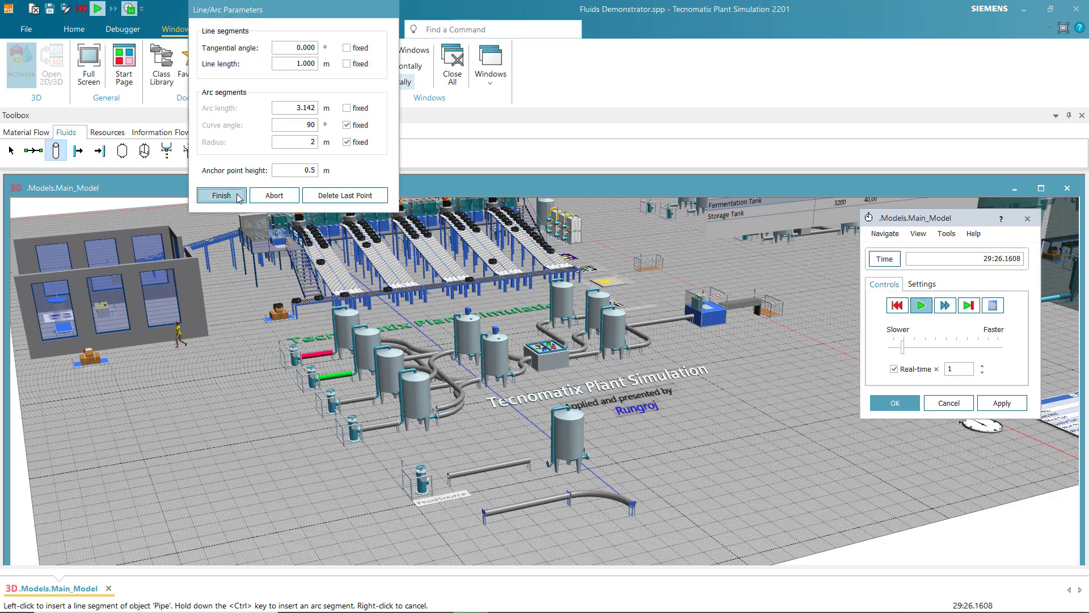
# Delete the curved Pipe drawn in front of the new fluid line
pyautogui.click(598, 493)
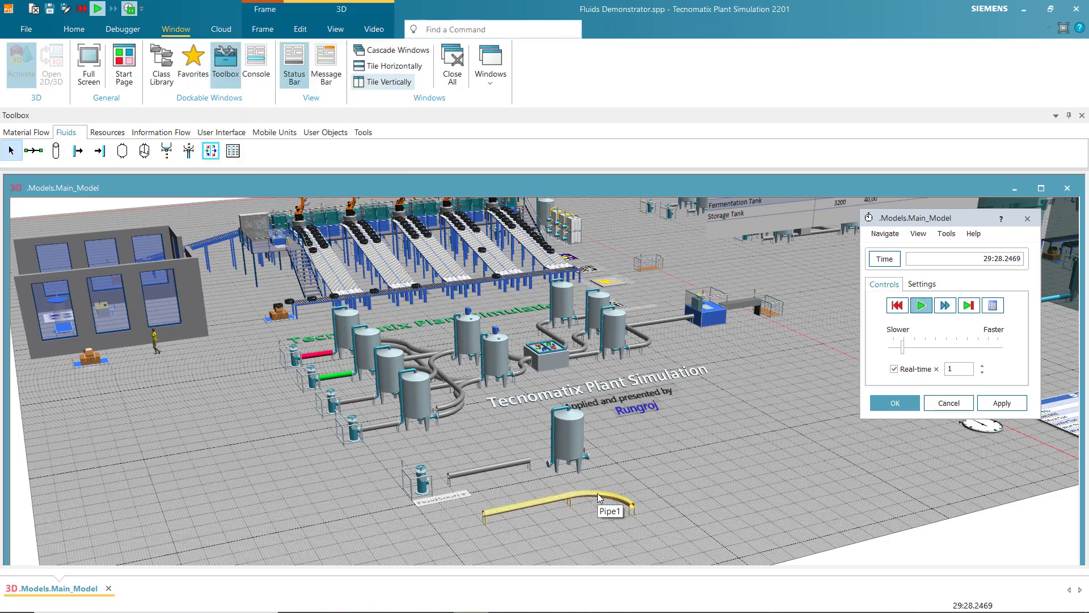
pyautogui.press('Delete')
pyautogui.click(484, 359)
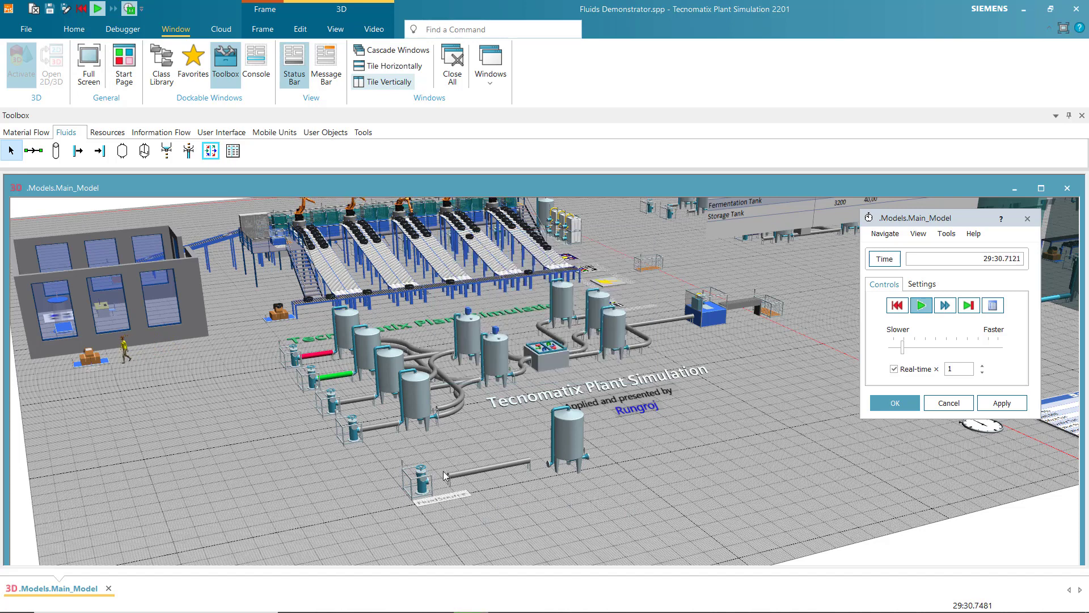
# Connect the new FluidSource to the straight Pipe and that Pipe to the new Tank with Connectors
pyautogui.click(33, 150)
pyautogui.click(424, 483)
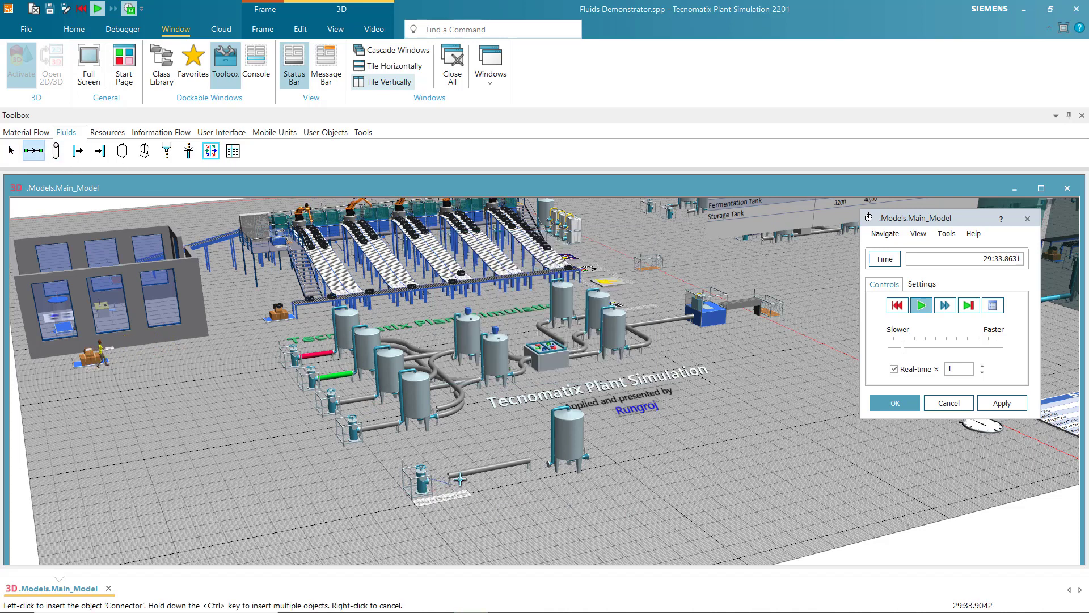
pyautogui.click(461, 476)
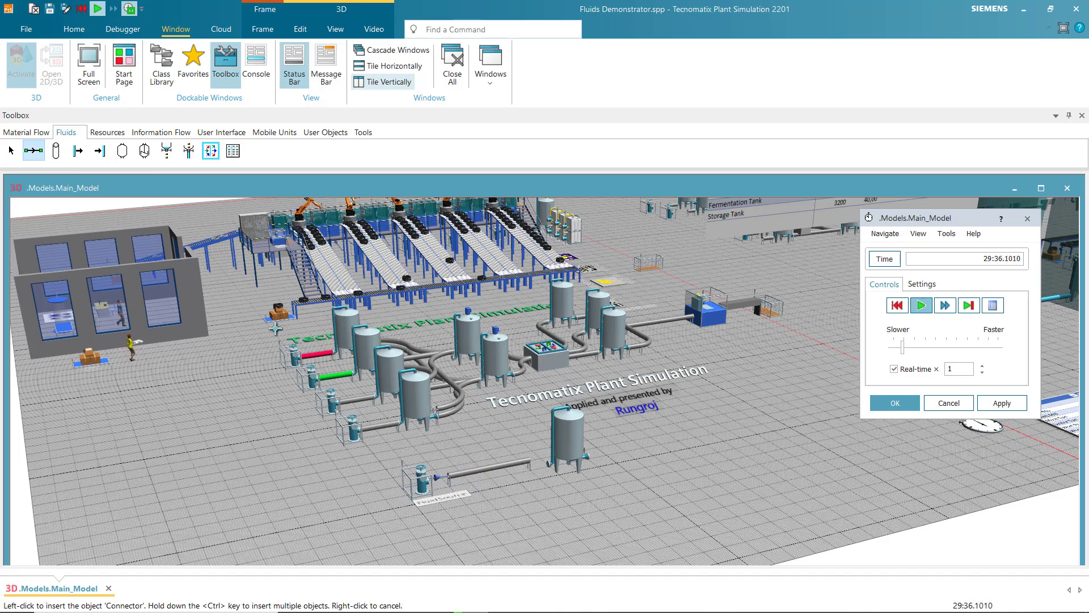
pyautogui.click(523, 463)
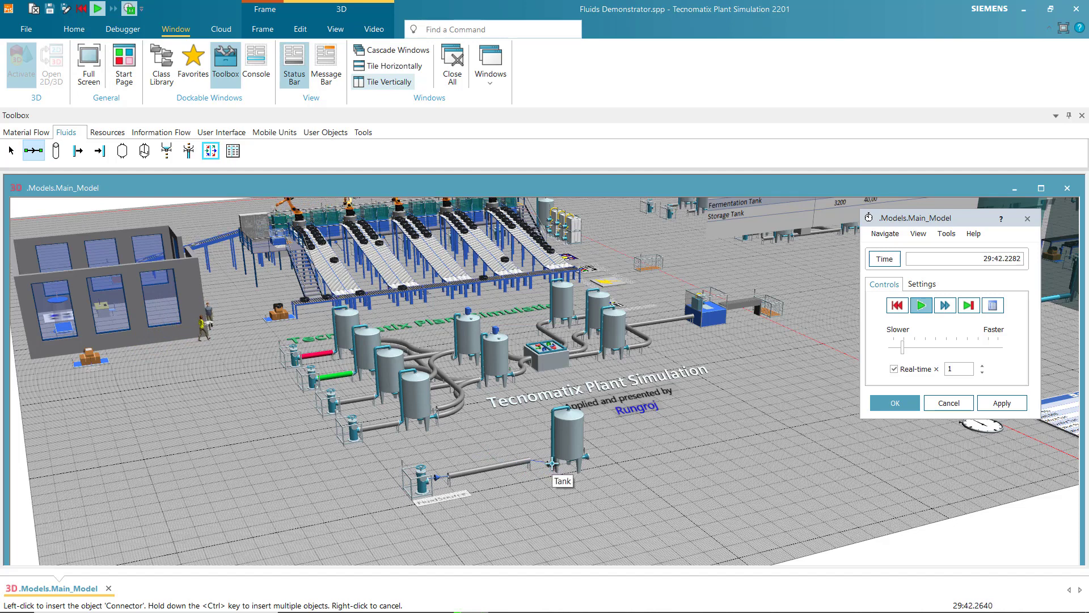
pyautogui.click(573, 470)
pyautogui.click(567, 436)
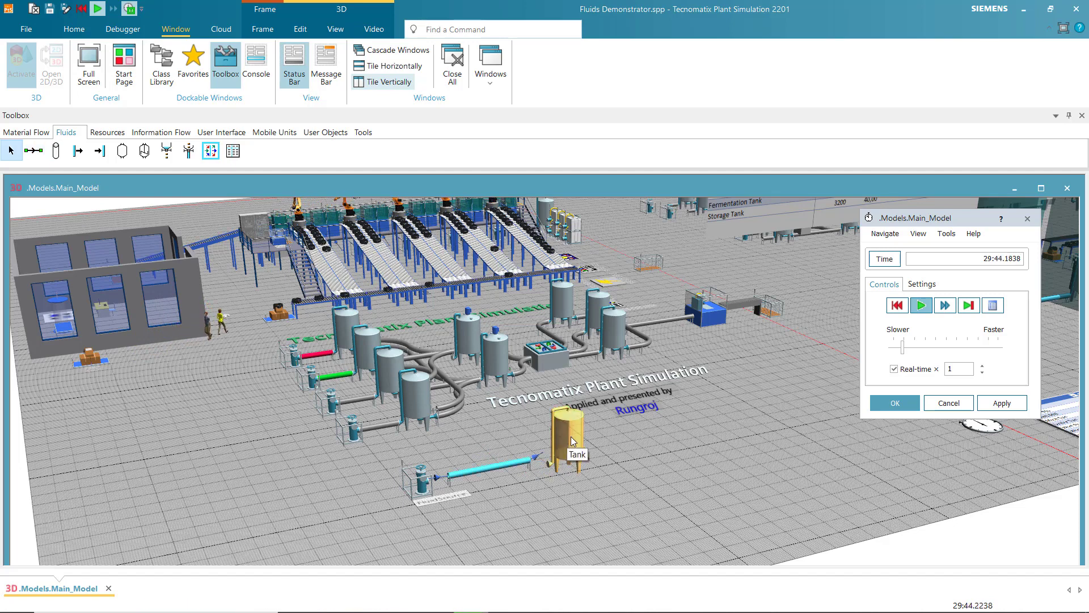
# Close the gaps between the connected FluidSource, Pipe and Tank, working from the plan view
pyautogui.scroll(3, 566, 447)
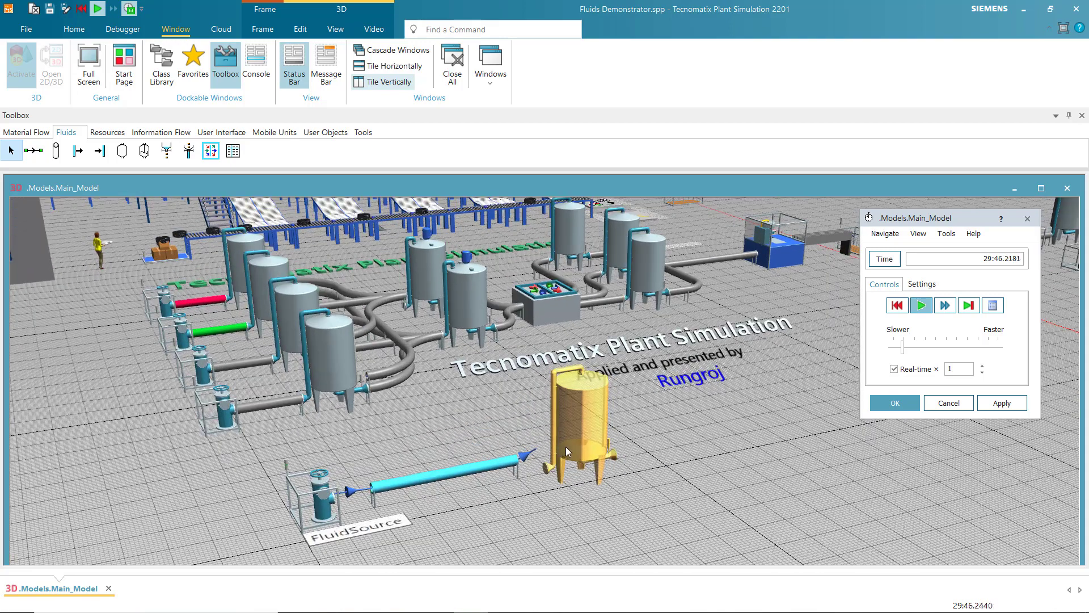
pyautogui.click(590, 527)
pyautogui.press('Home')
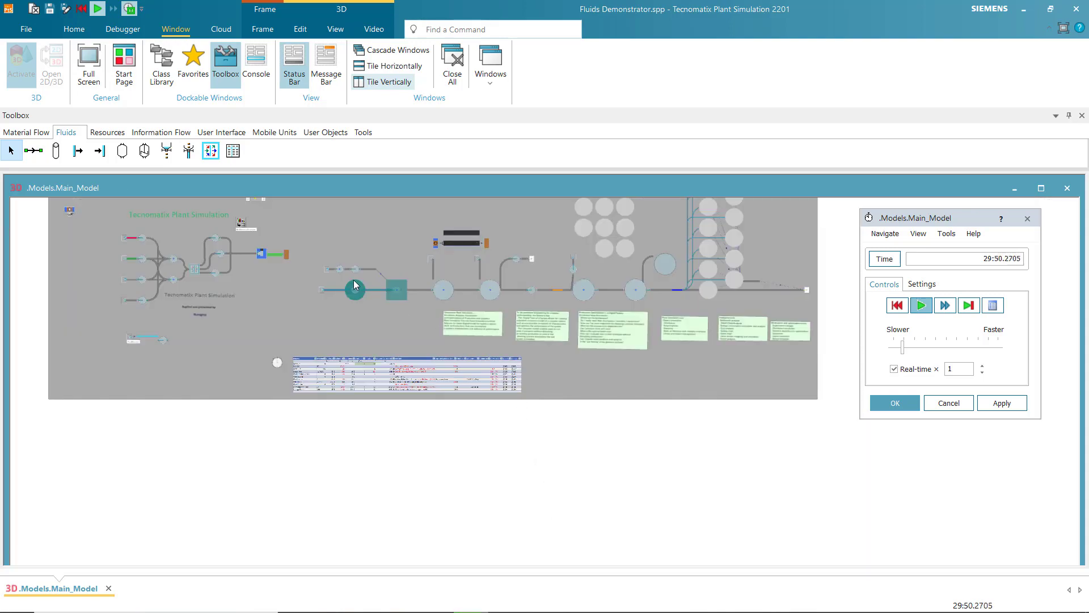
pyautogui.scroll(5, 134, 353)
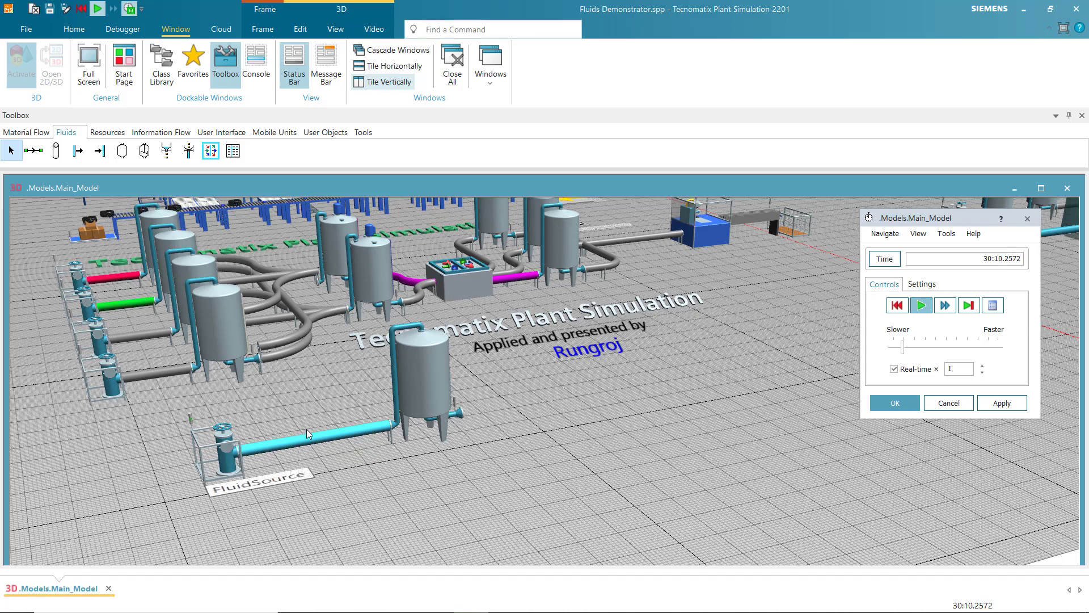
# Activate the name label in the new Tank's 3D caption properties and accept the change
pyautogui.click(421, 389)
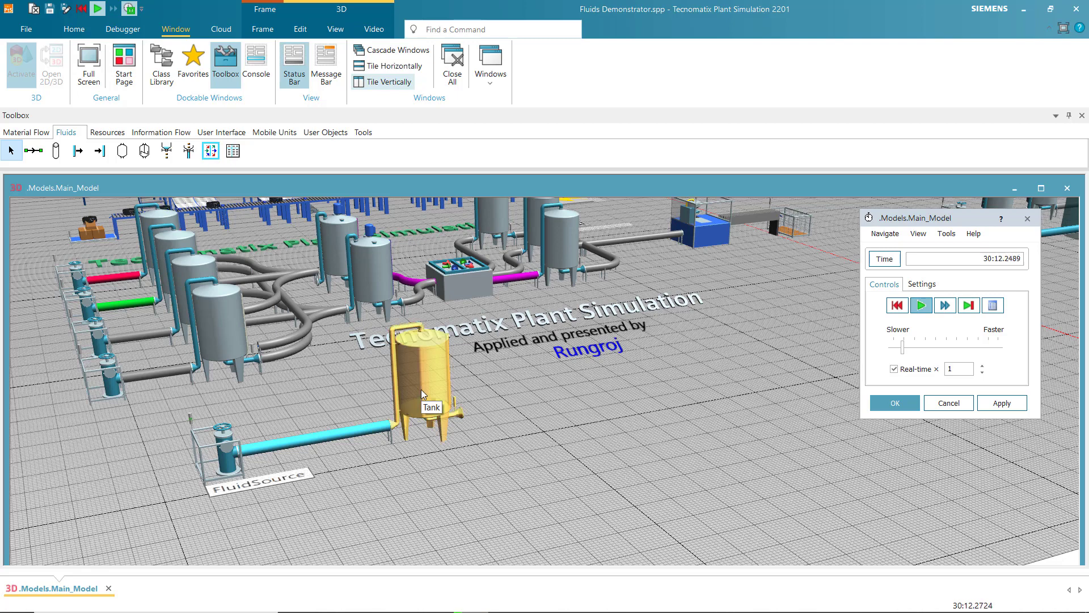
pyautogui.rightClick(421, 389)
pyautogui.click(487, 426)
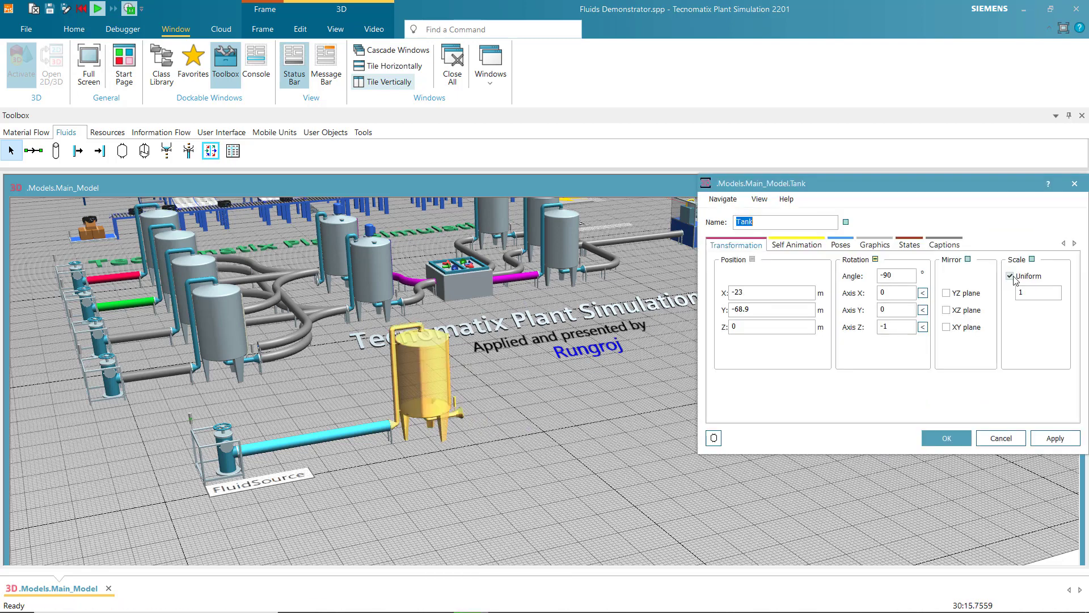
pyautogui.click(945, 244)
pyautogui.click(758, 261)
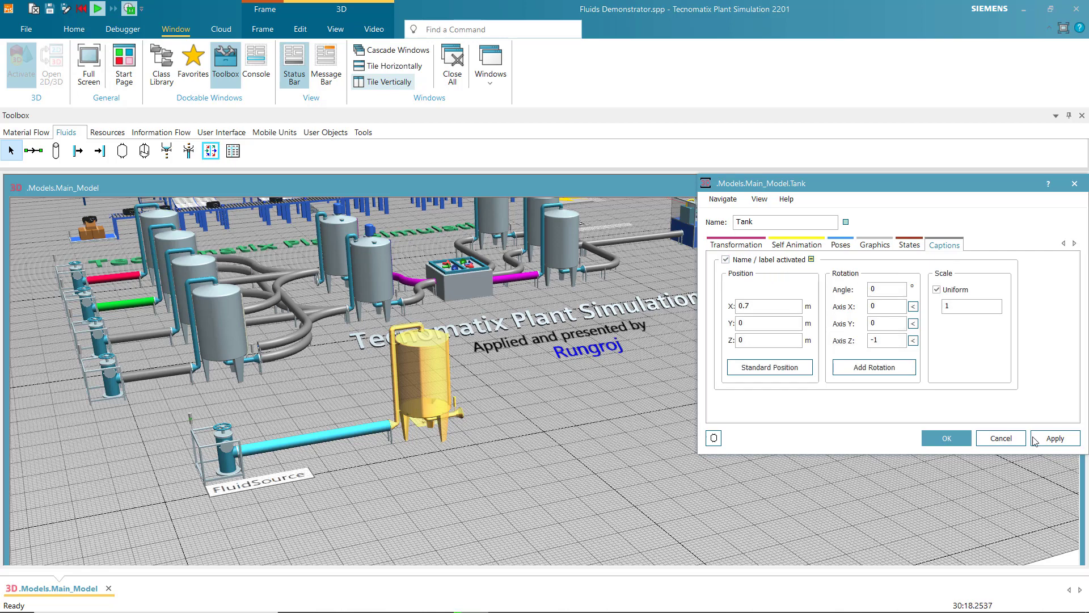
pyautogui.click(947, 439)
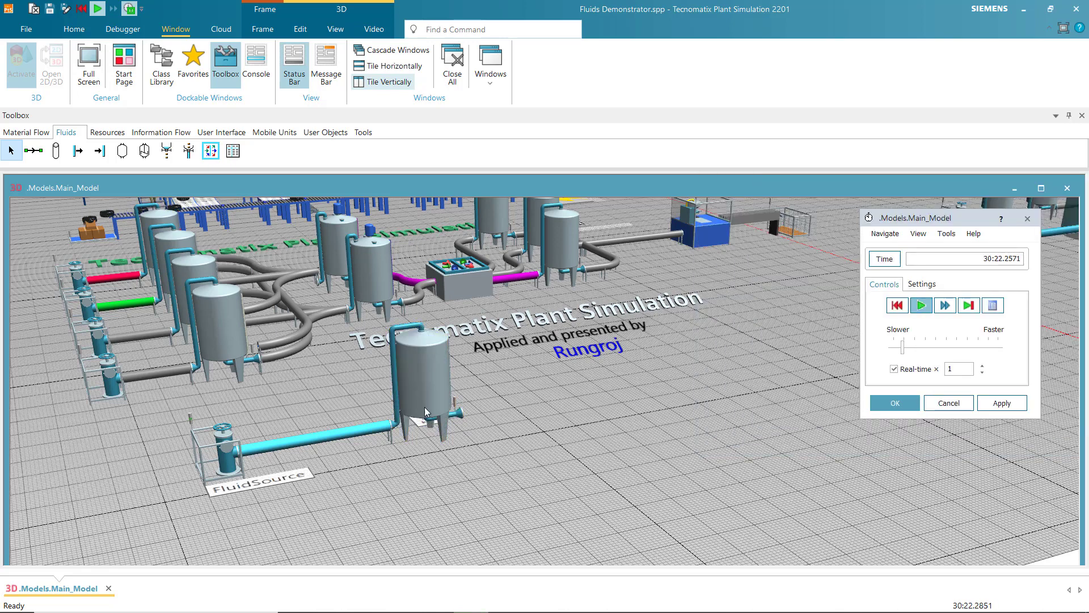
# Open the caption settings in the new Tank's 3D properties
pyautogui.moveTo(425, 407); pyautogui.dragTo(367, 407)
pyautogui.scroll(-6, 367, 407)
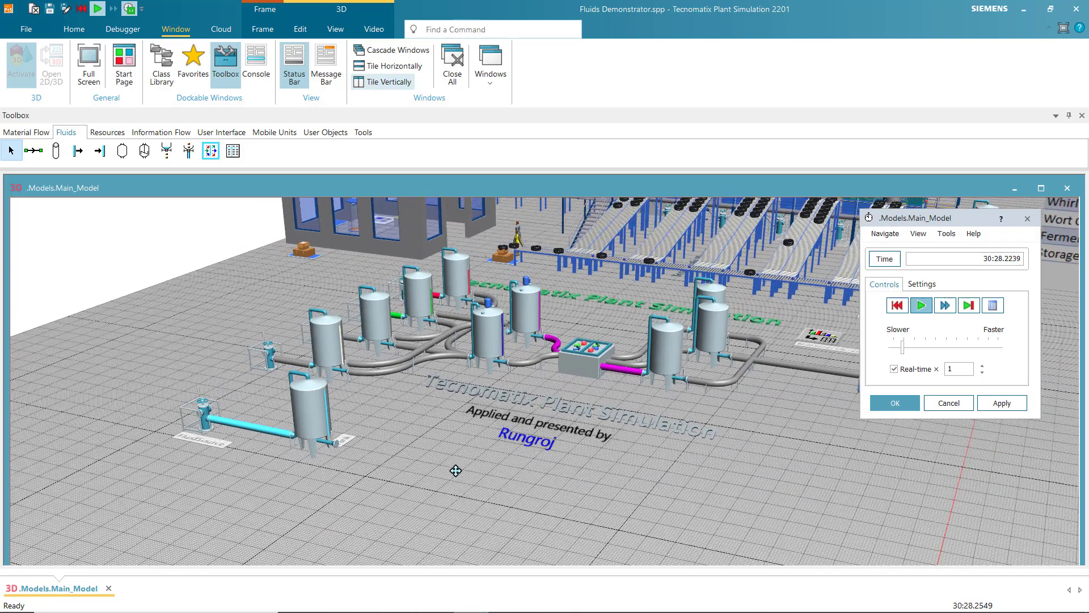
pyautogui.moveTo(460, 464); pyautogui.dragTo(503, 451)
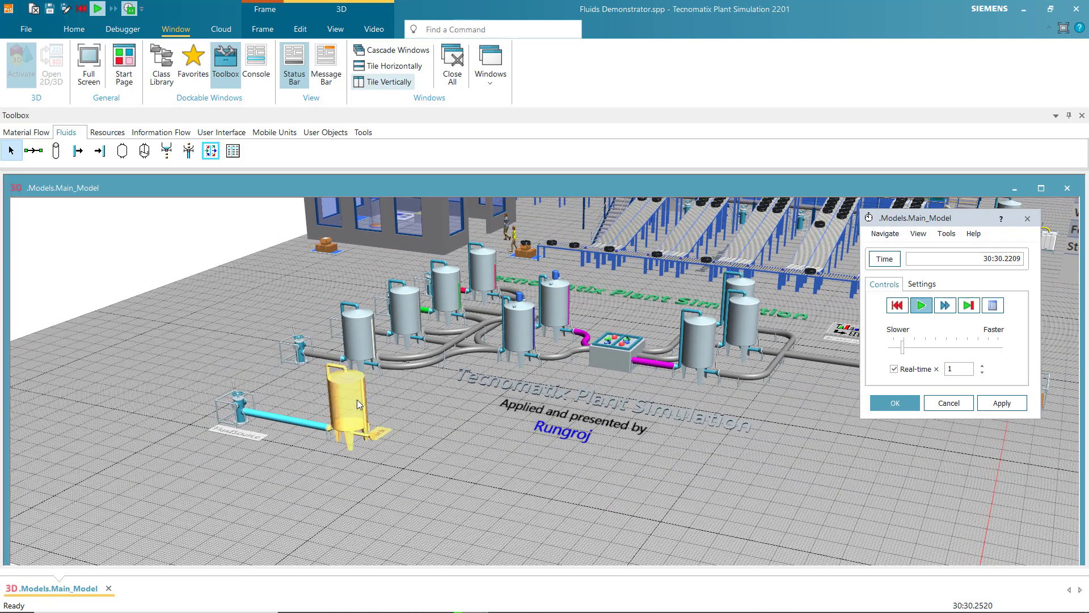
pyautogui.rightClick(347, 417)
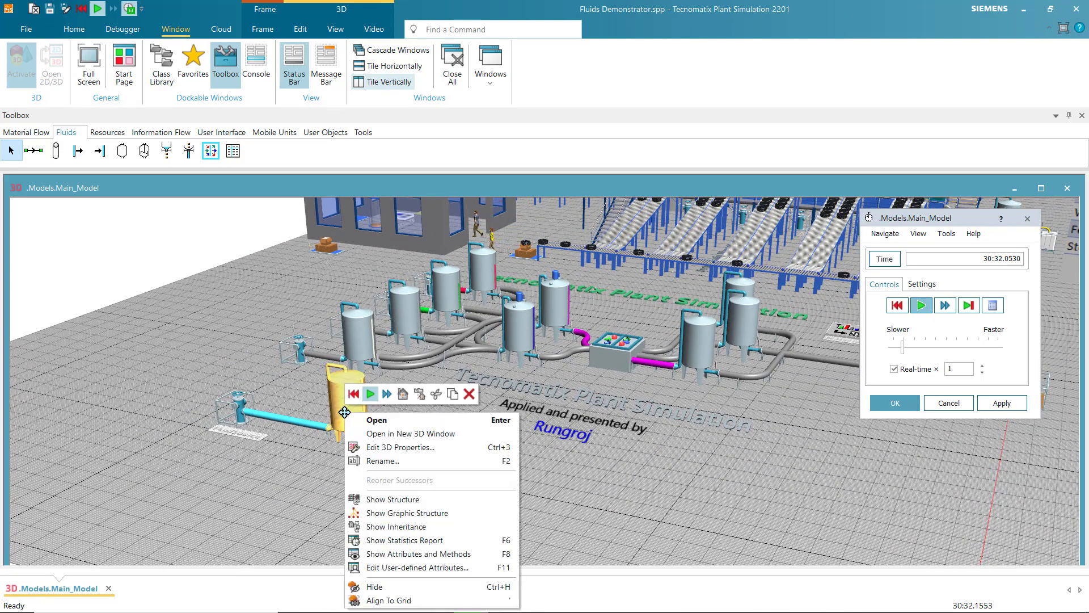
pyautogui.click(364, 437)
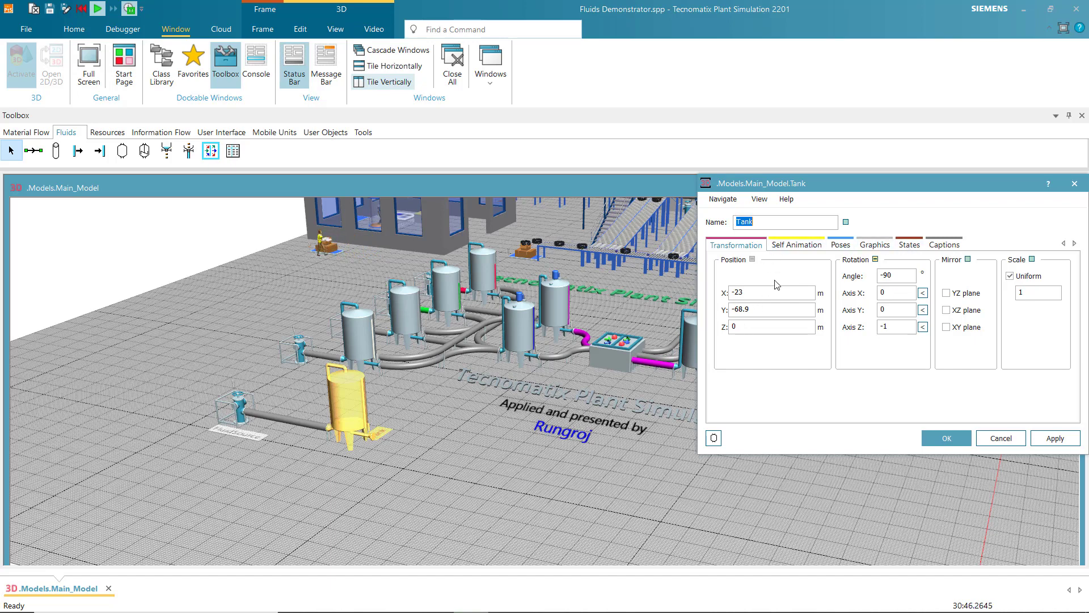
pyautogui.click(945, 245)
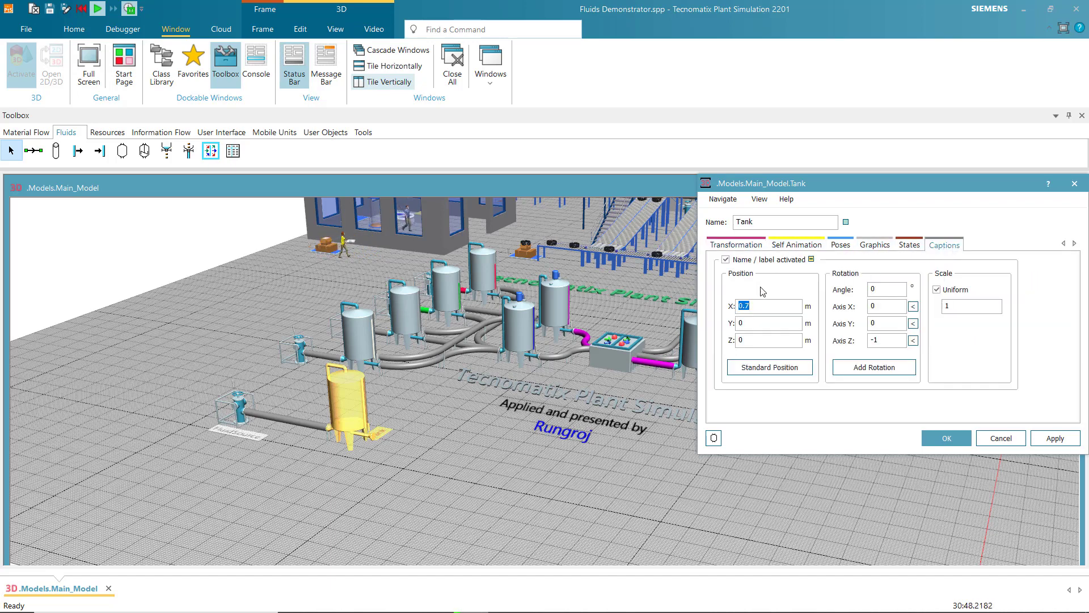
# Try moving the Tank's caption along Y with a position of 1 m, and clear the Y value
pyautogui.click(753, 323)
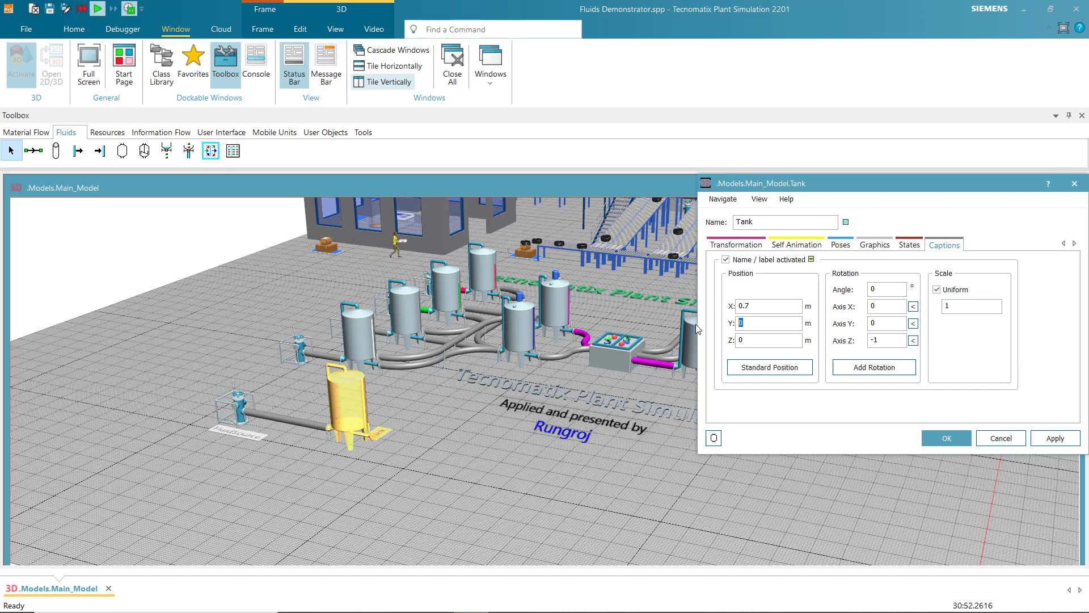
pyautogui.write('1')
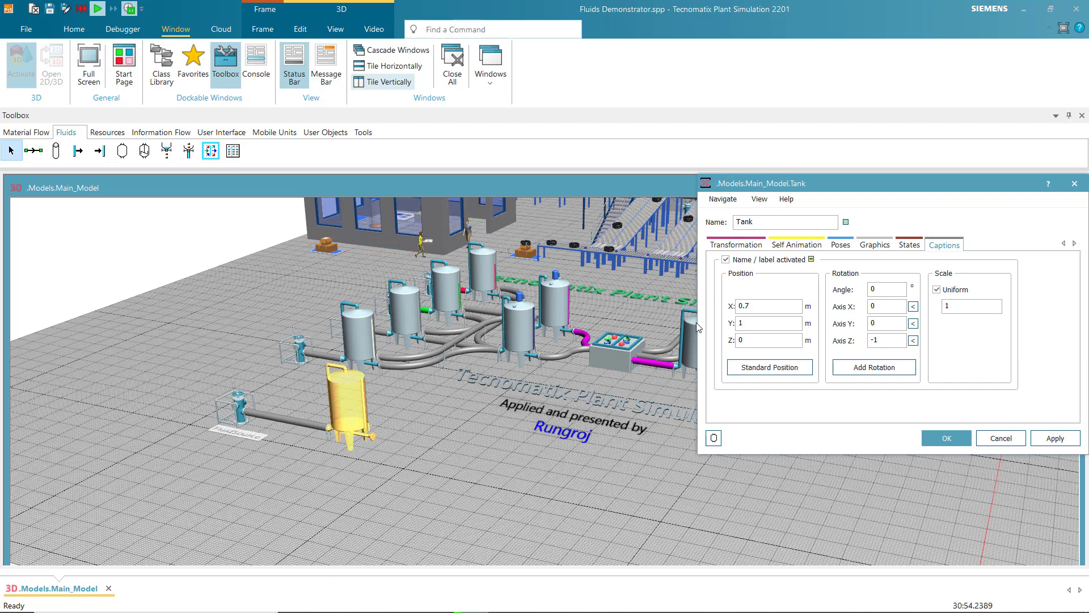
pyautogui.press('BackSpace')
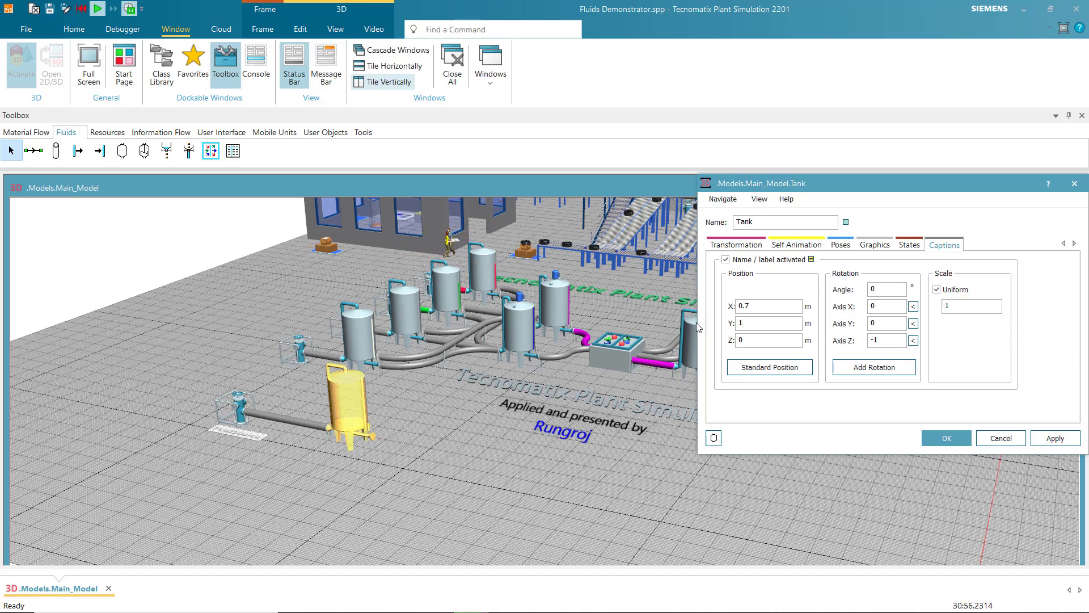
pyautogui.write('-2')
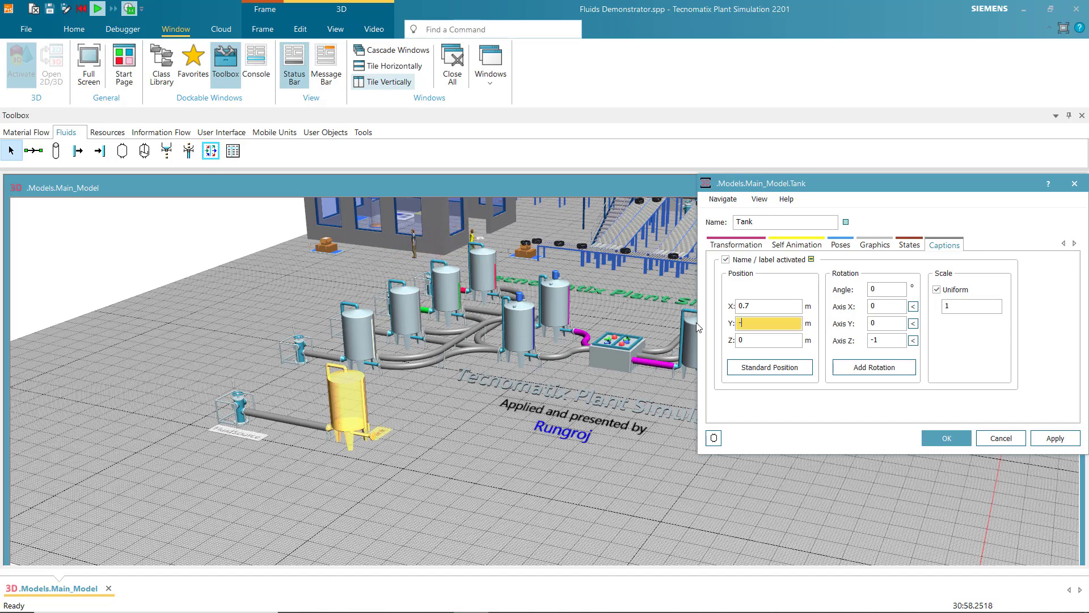
pyautogui.press('BackSpace')
pyautogui.press('BackSpace')
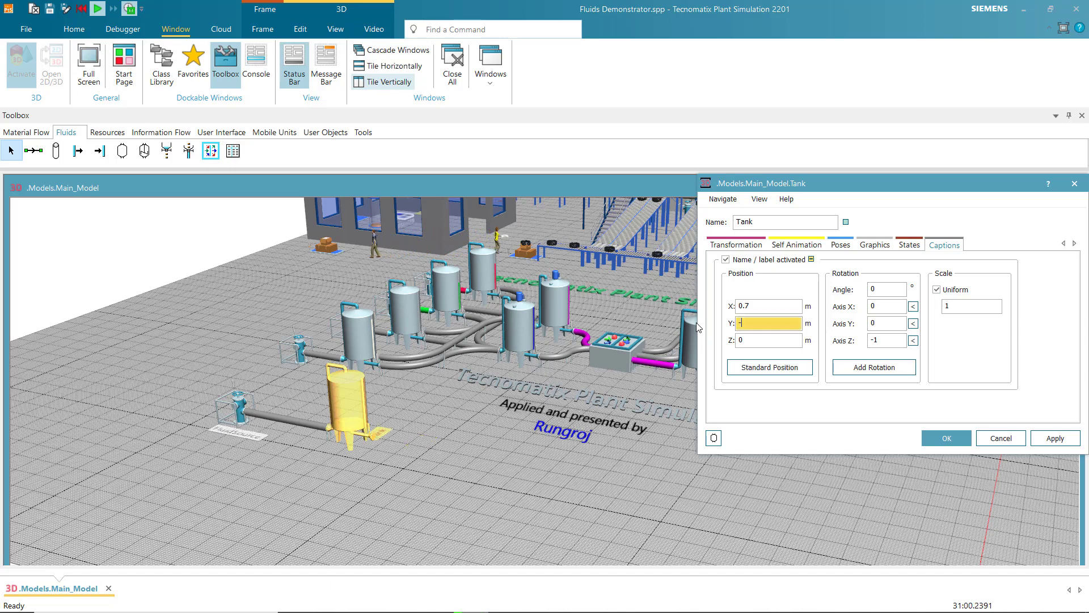
pyautogui.write('1')
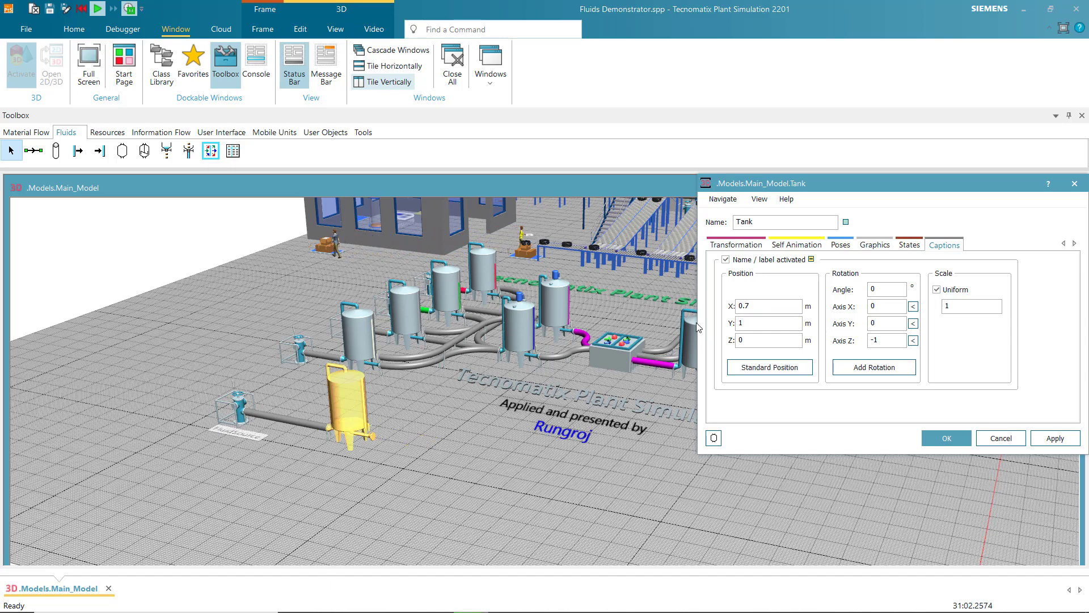
pyautogui.press('BackSpace')
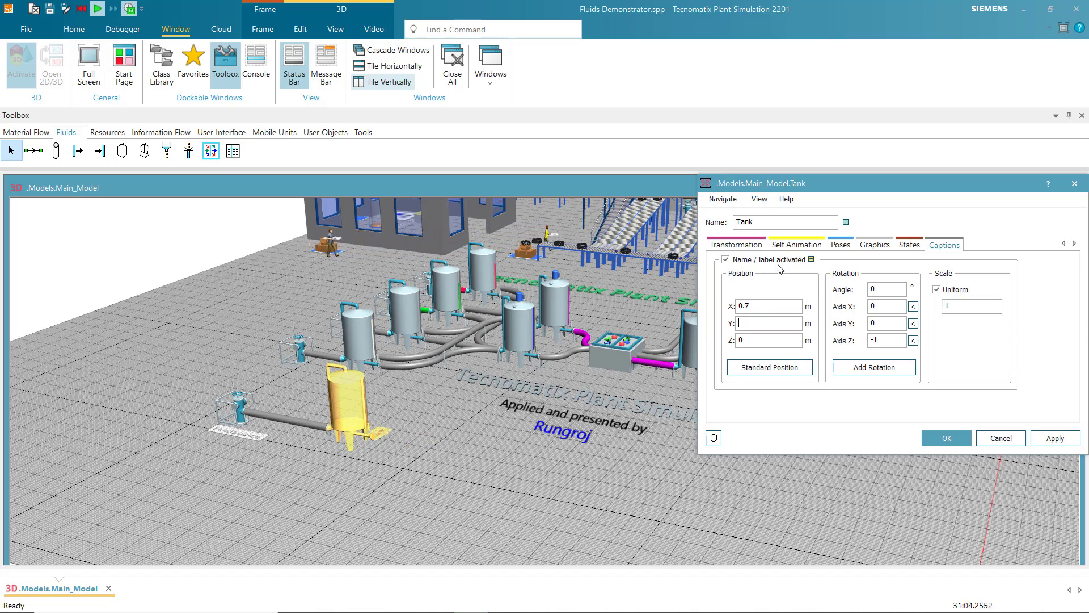
# Set the Tank caption's X position to -2 m and accept the properties
pyautogui.press('BackSpace')
pyautogui.press('BackSpace')
pyautogui.press('BackSpace')
pyautogui.write('-2')
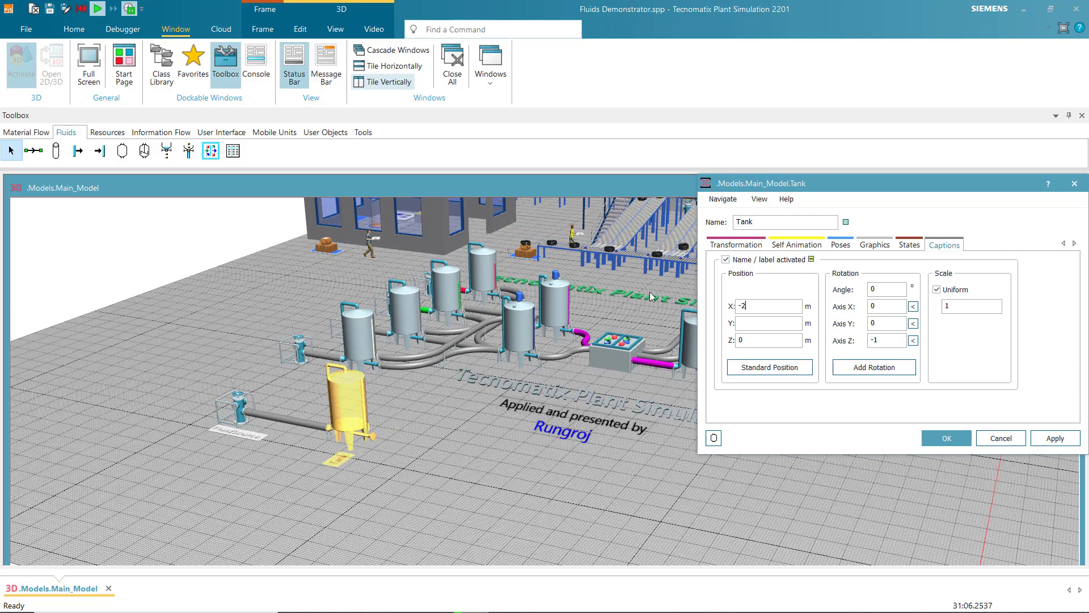
pyautogui.click(947, 438)
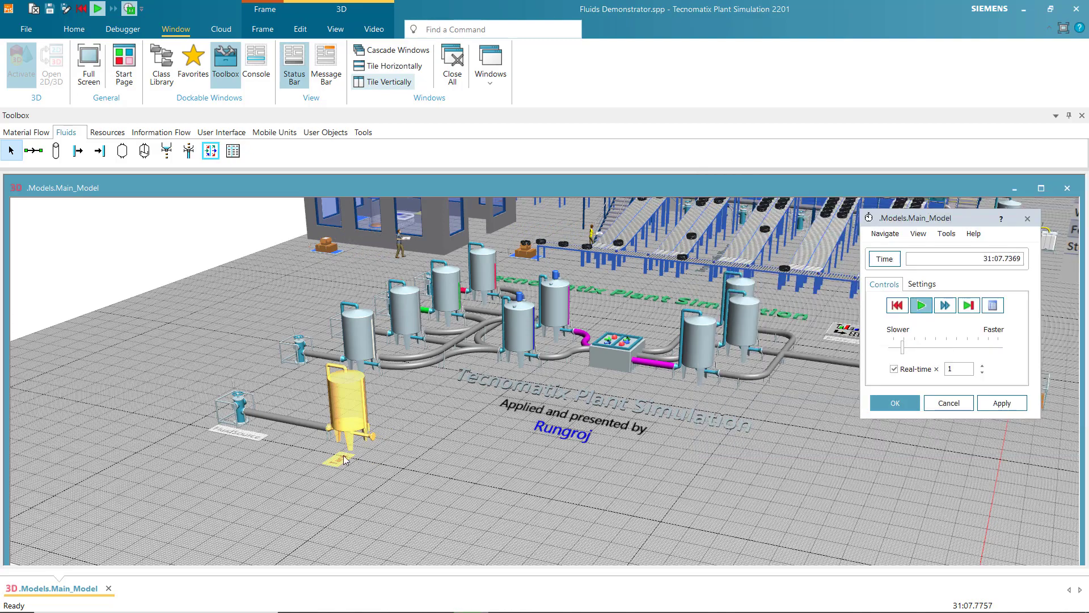
# Review the new FluidSource's attributes and statistics, and check the new Tank's attributes
pyautogui.moveTo(493, 480); pyautogui.dragTo(480, 473)
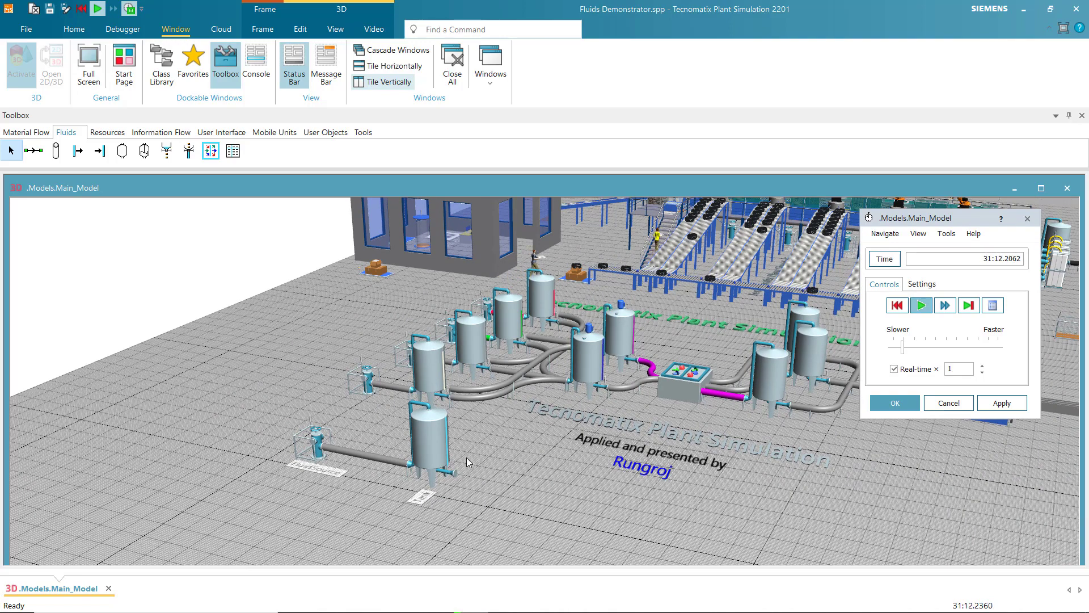
pyautogui.doubleClick(314, 448)
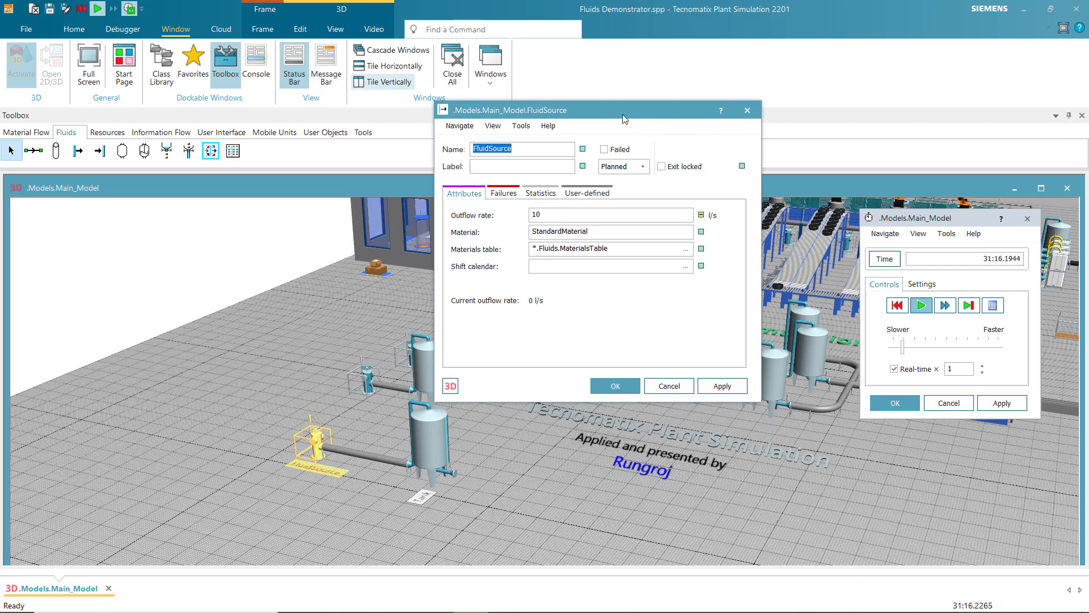
pyautogui.moveTo(625, 118); pyautogui.dragTo(724, 70)
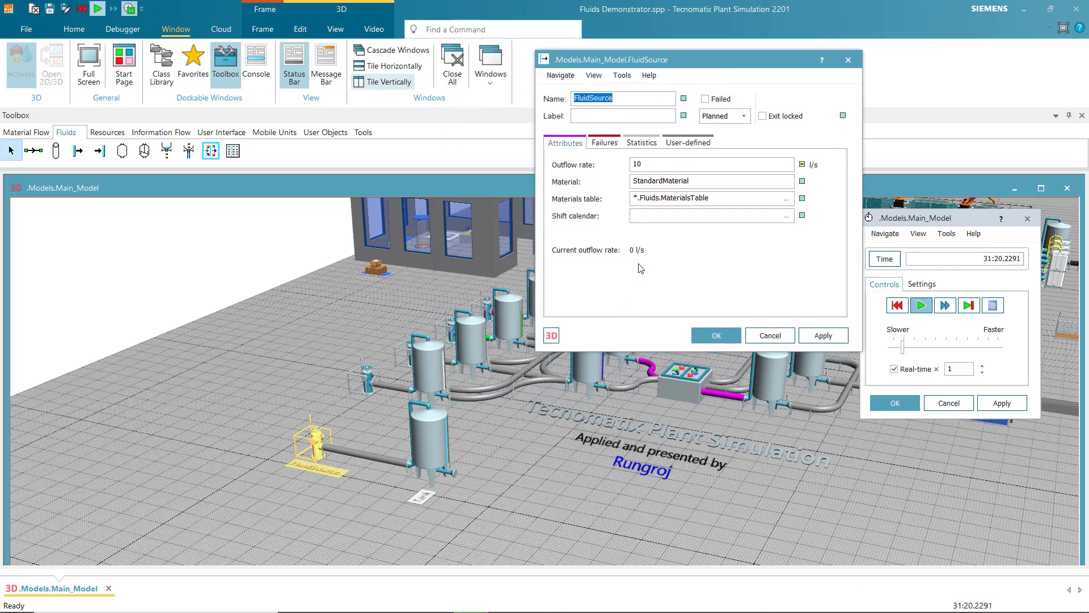
pyautogui.click(647, 146)
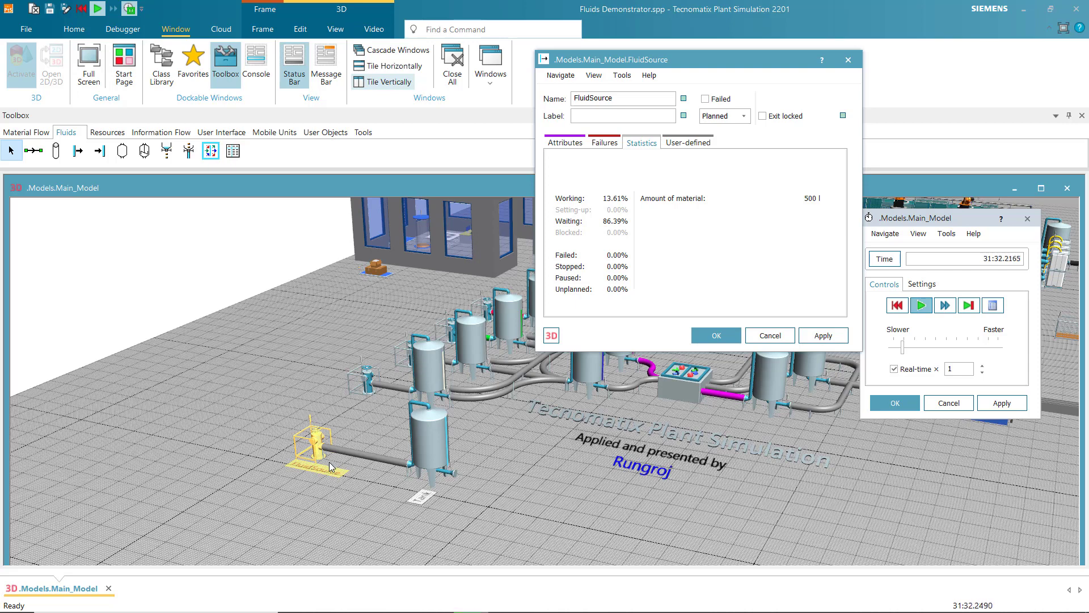
pyautogui.click(731, 335)
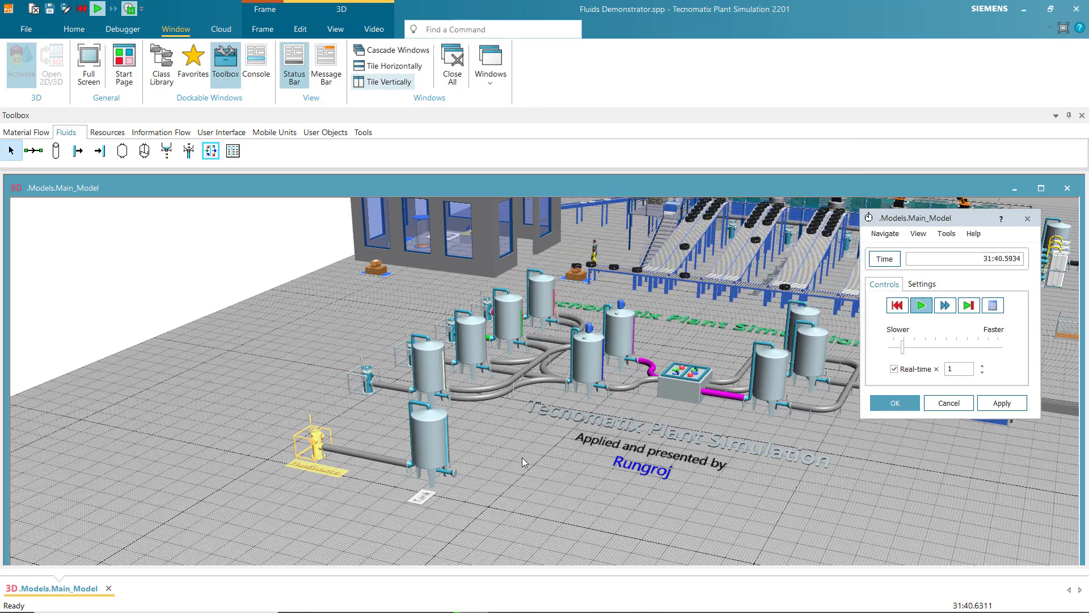
pyautogui.doubleClick(434, 448)
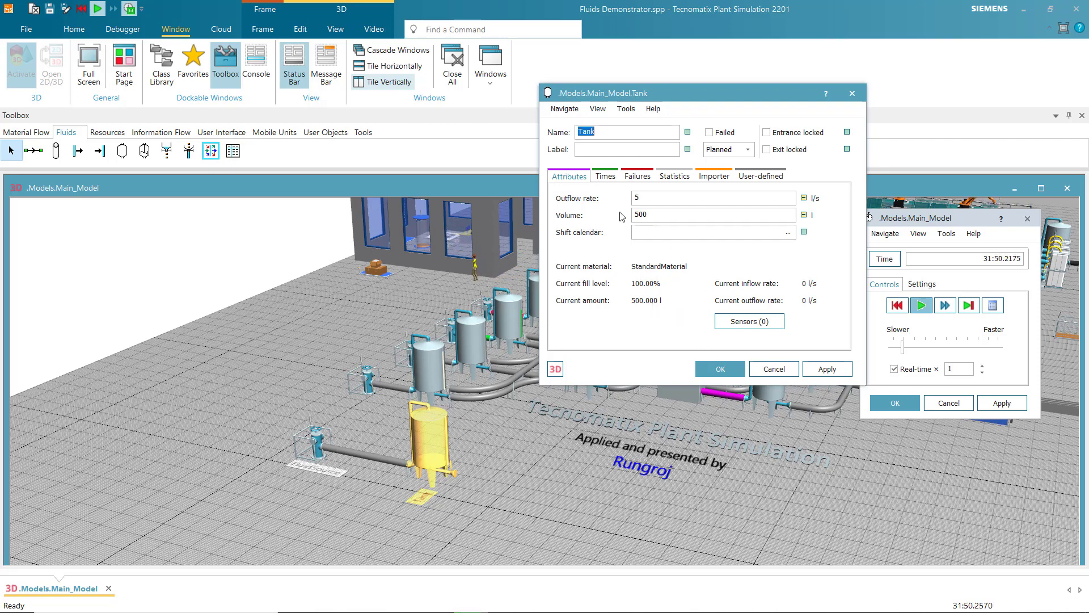
pyautogui.click(719, 368)
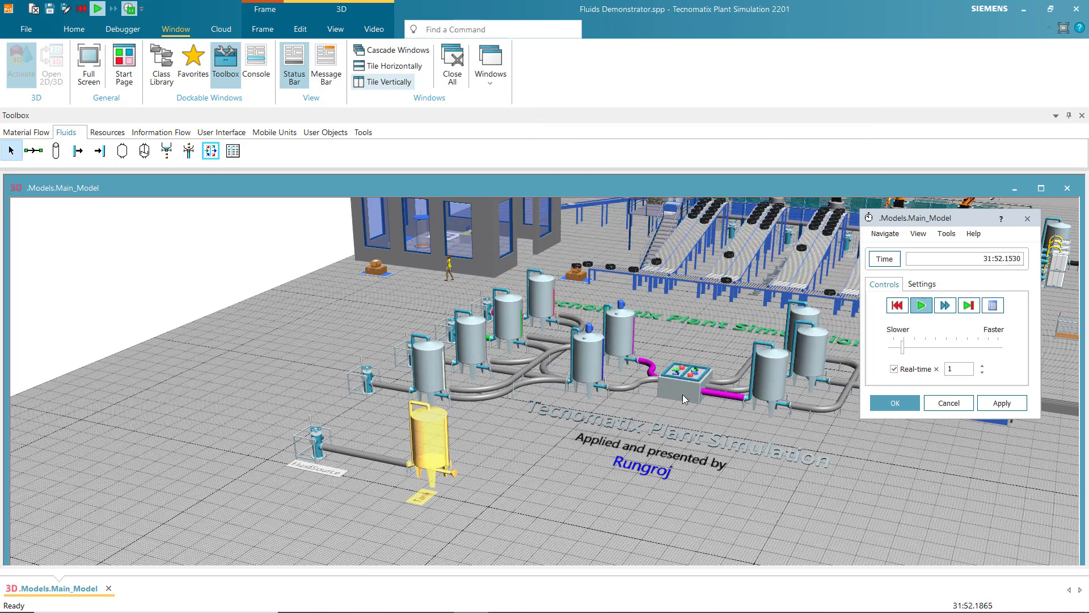
# Insert a straight Pipe segment on the outlet side of the new Tank, roughly in line with the first Pipe
pyautogui.click(536, 478)
pyautogui.scroll(-3, 535, 478)
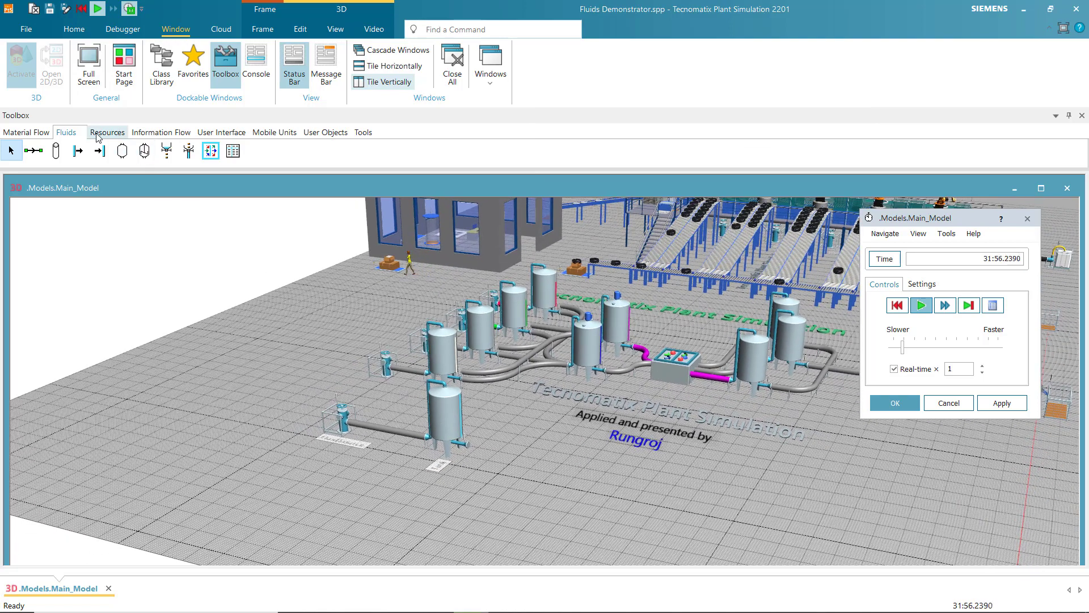
pyautogui.click(63, 153)
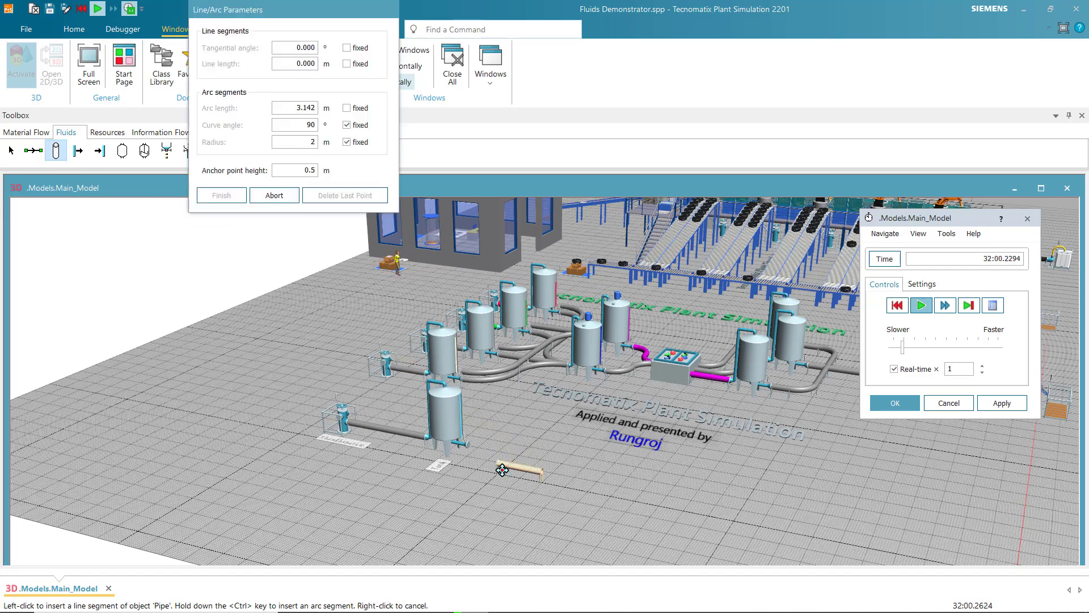
pyautogui.click(573, 474)
pyautogui.click(222, 198)
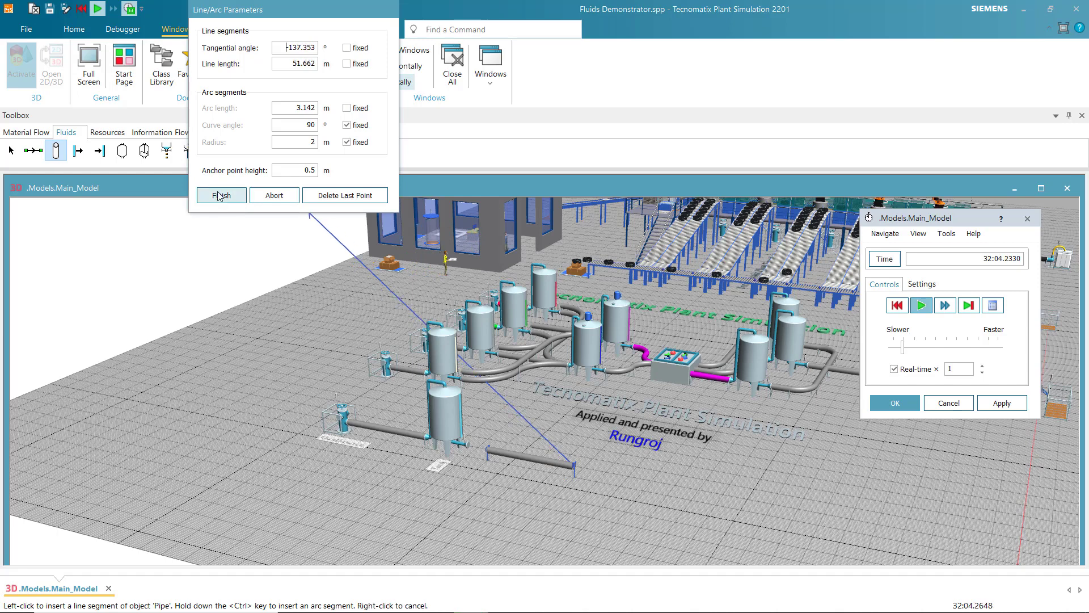
# Connect the new Tank to the start of the second Pipe with a Connector
pyautogui.click(34, 150)
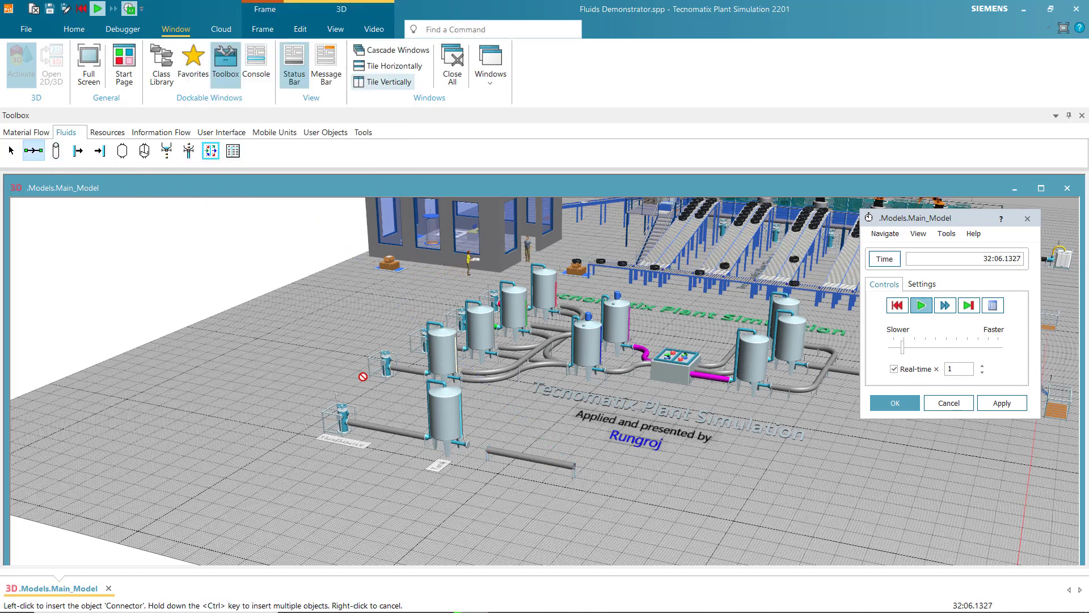
pyautogui.click(461, 444)
pyautogui.click(506, 453)
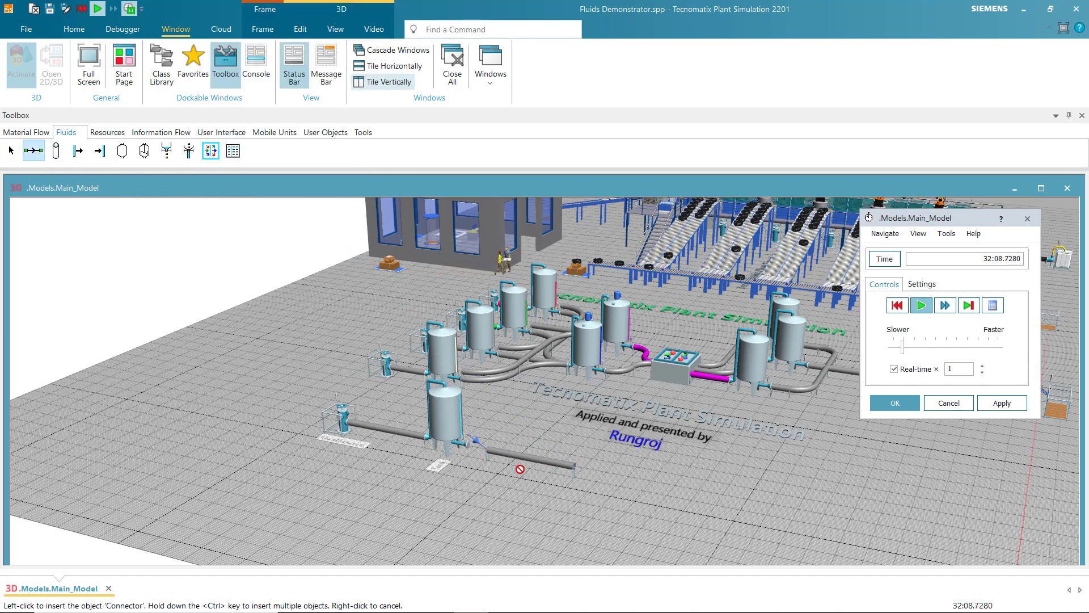
# Insert a FluidDrain beyond the second Pipe, connect the Pipe to it, and stop the simulation when asked
pyautogui.click(109, 151)
pyautogui.click(629, 489)
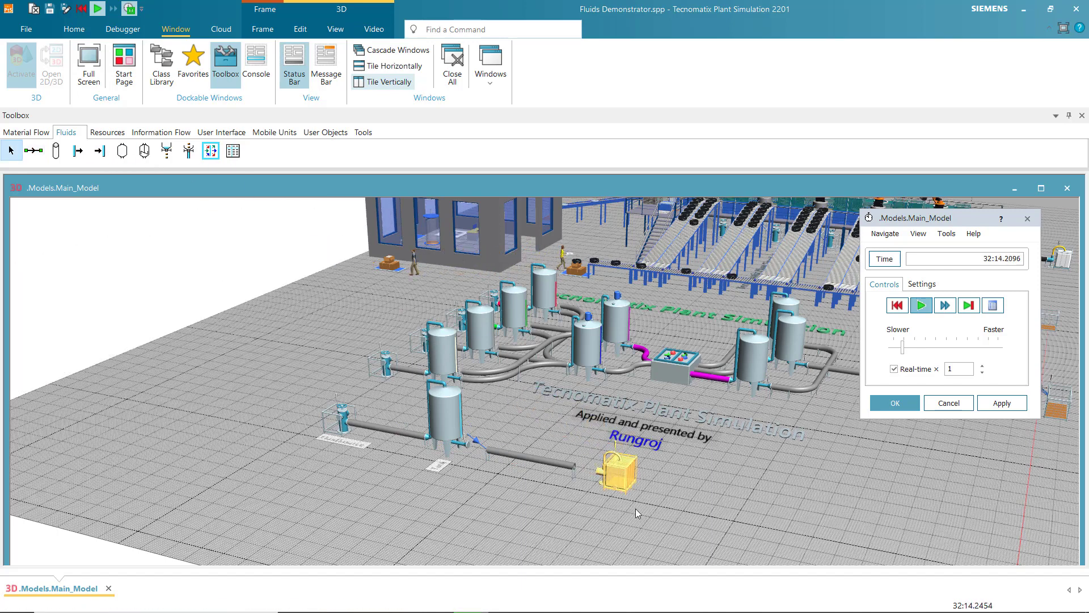
pyautogui.click(33, 151)
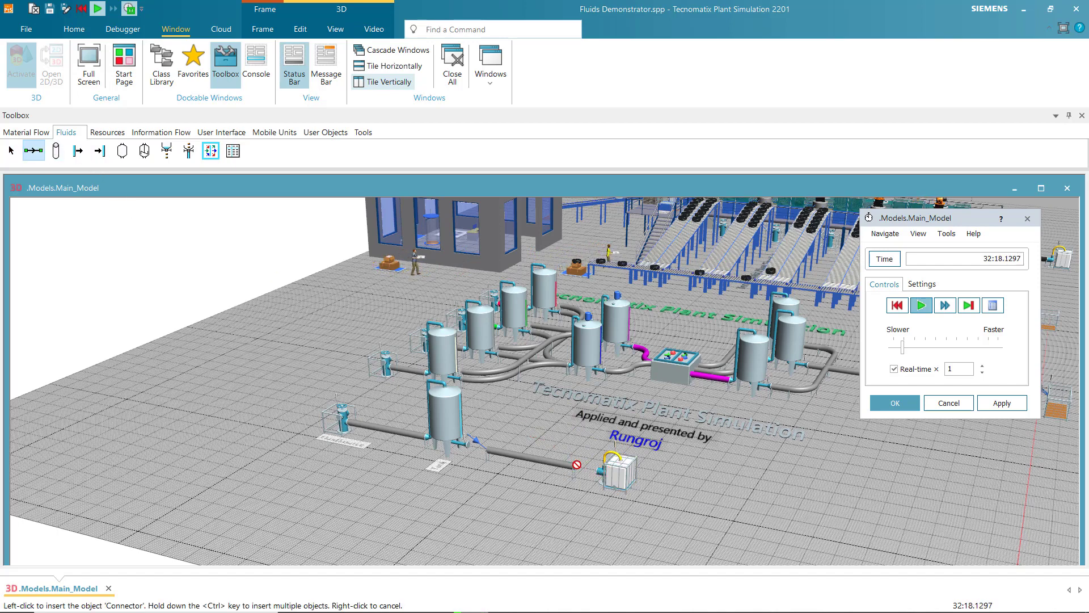
pyautogui.click(597, 474)
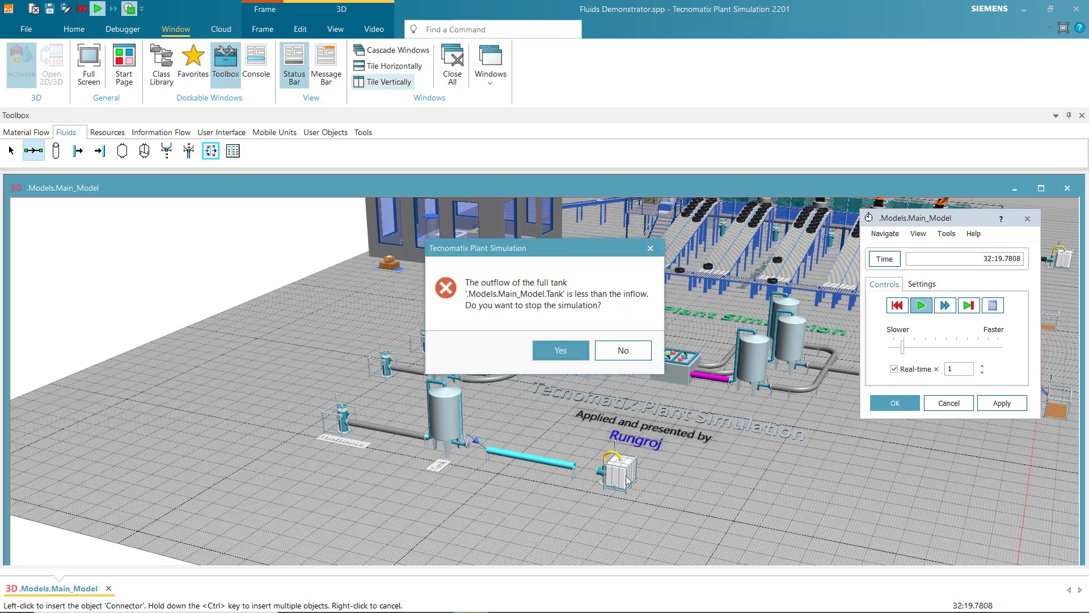
pyautogui.click(561, 349)
# In the top view, move the second Pipe flush against the Tank's outlet and the FluidDrain against the Pipe's free end
pyautogui.scroll(-2, 644, 487)
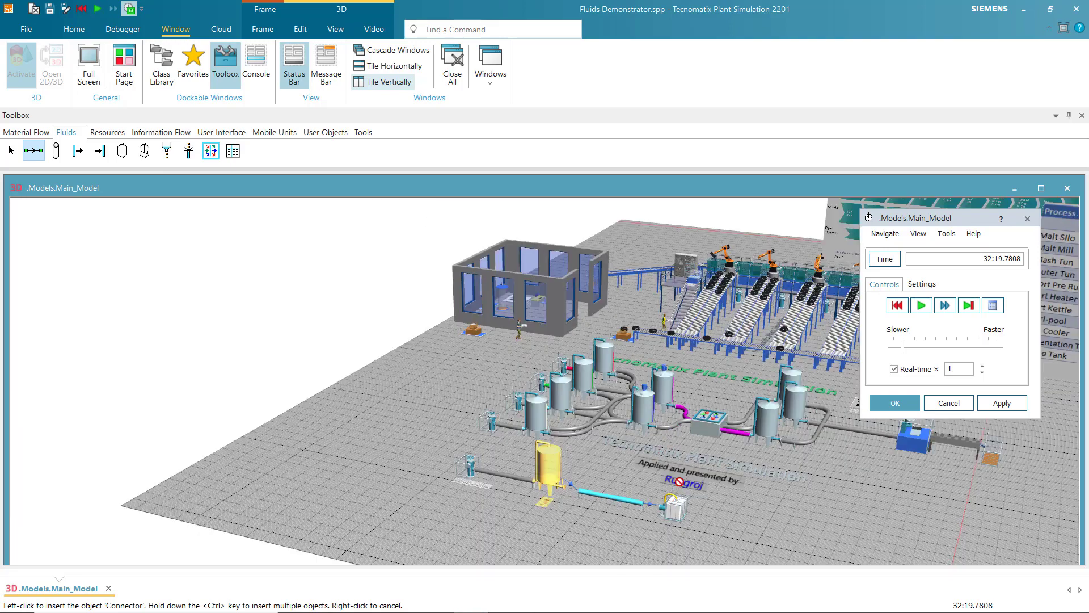
pyautogui.scroll(2, 688, 491)
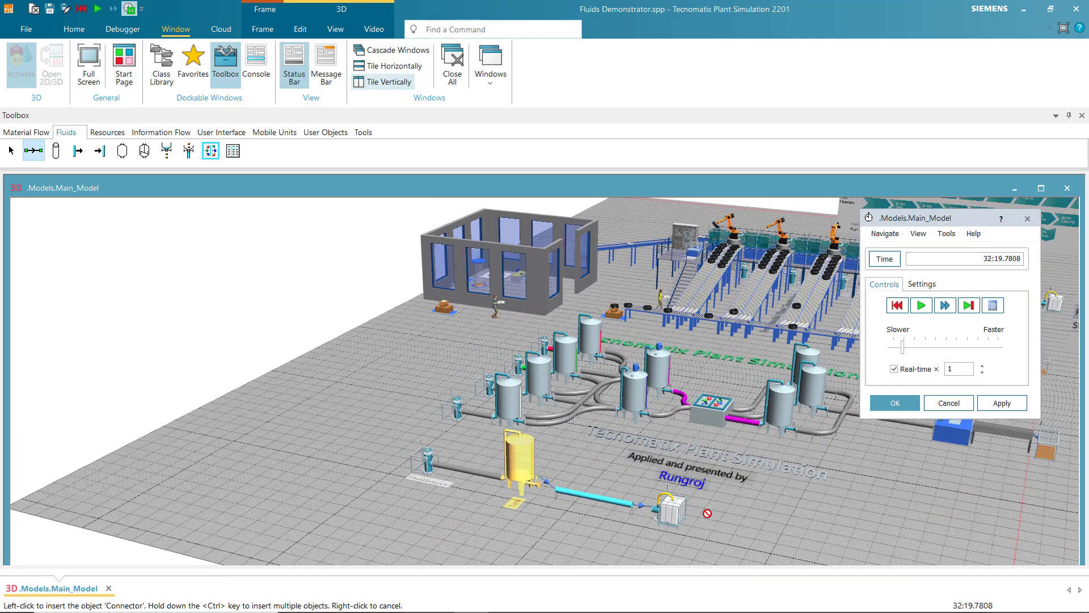
pyautogui.press('t')
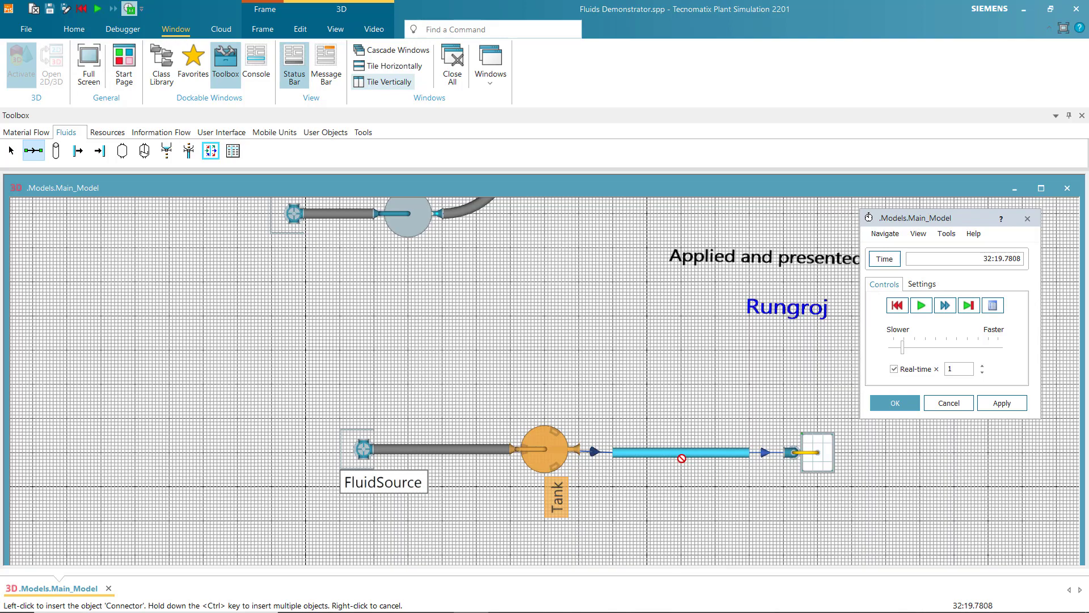
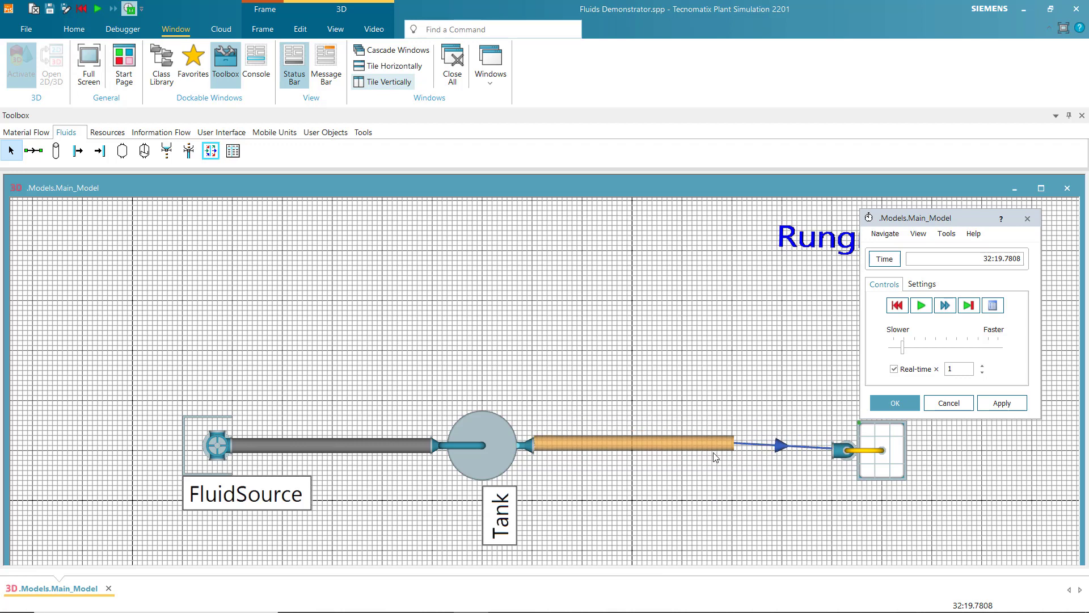
pyautogui.click(867, 455)
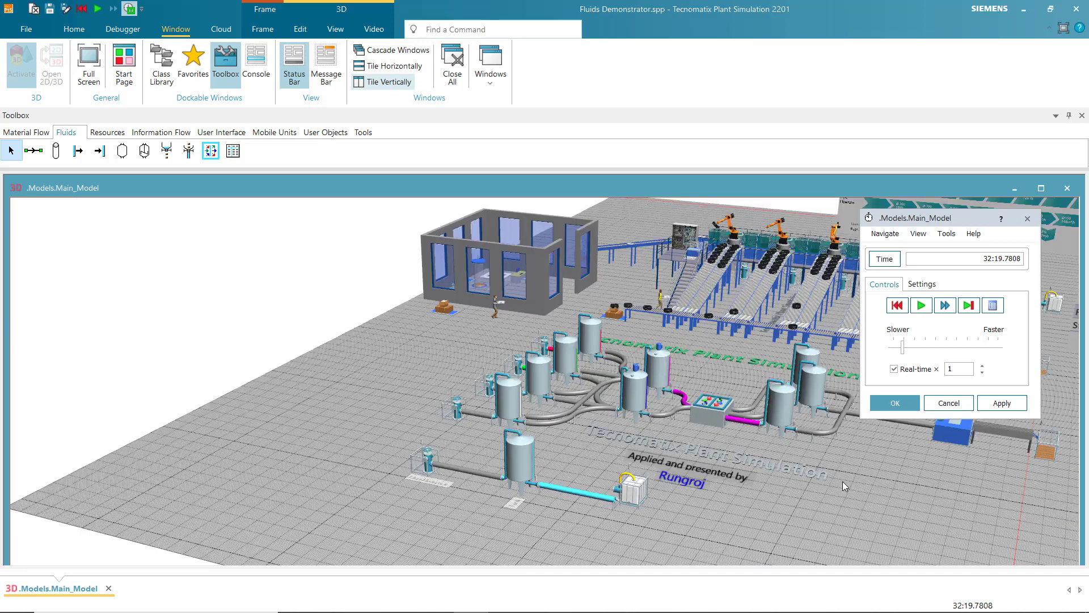
# Delete the FluidDrain at the end of the second Pipe
pyautogui.moveTo(754, 458); pyautogui.dragTo(662, 393)
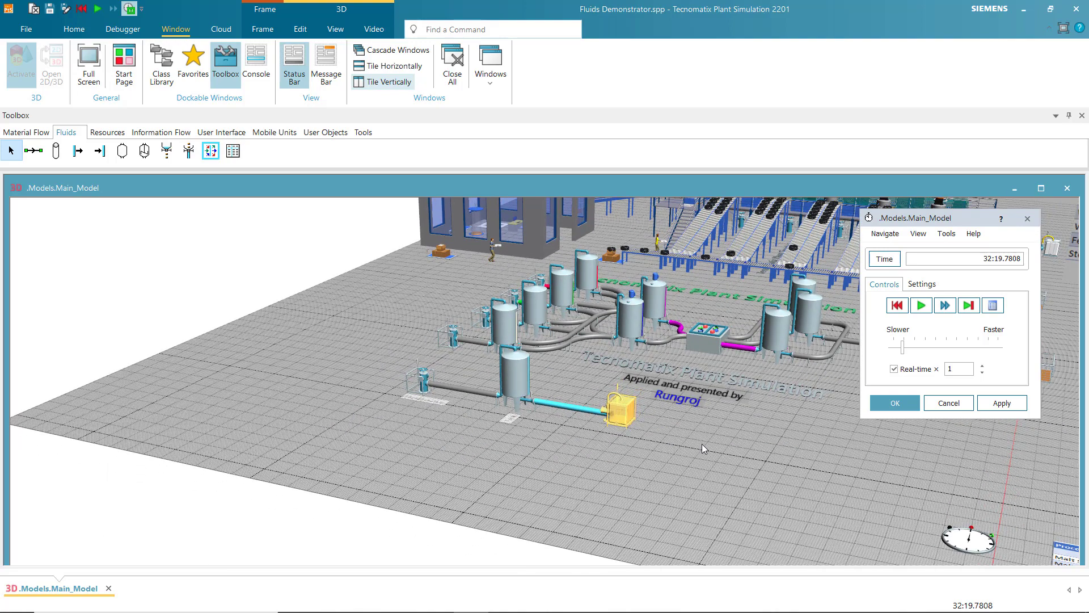
pyautogui.scroll(5, 704, 441)
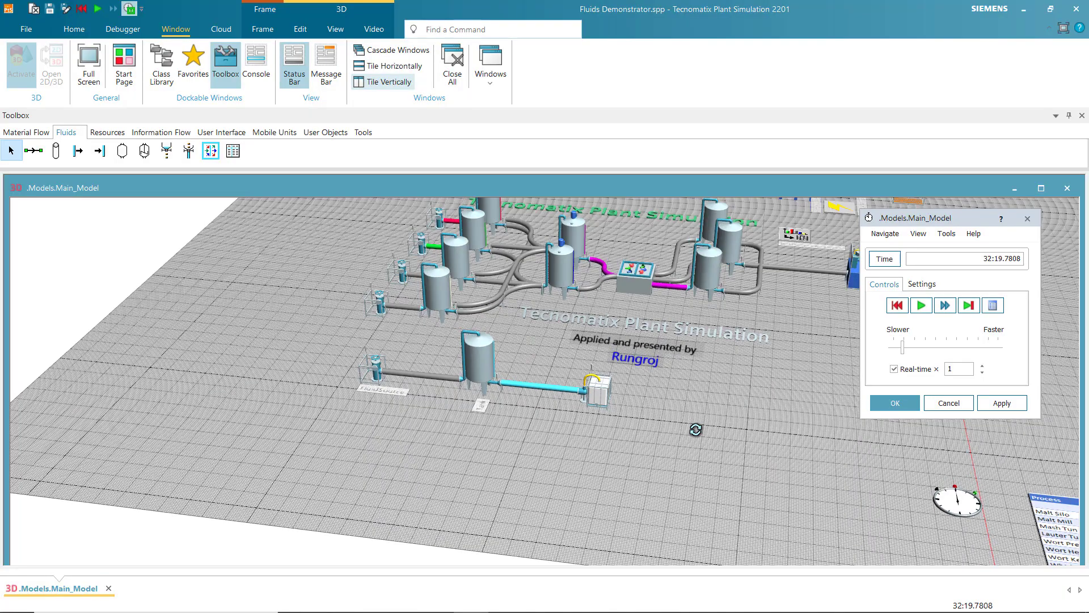
pyautogui.scroll(2, 709, 445)
pyautogui.scroll(4, 555, 347)
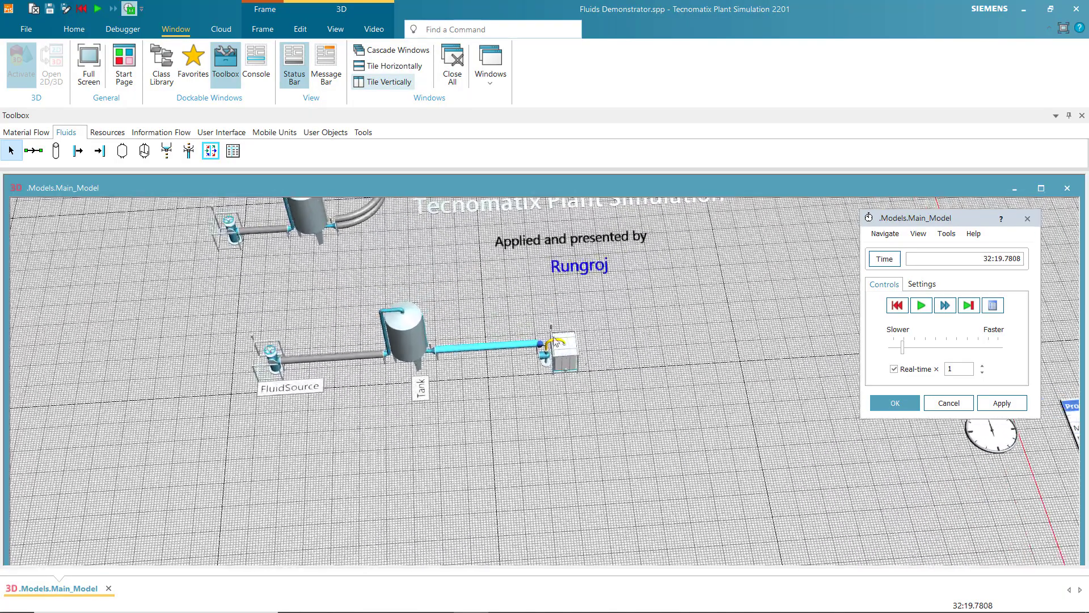
pyautogui.scroll(4, 555, 348)
pyautogui.moveTo(568, 379); pyautogui.dragTo(589, 349)
pyautogui.click(589, 350)
pyautogui.press('Delete')
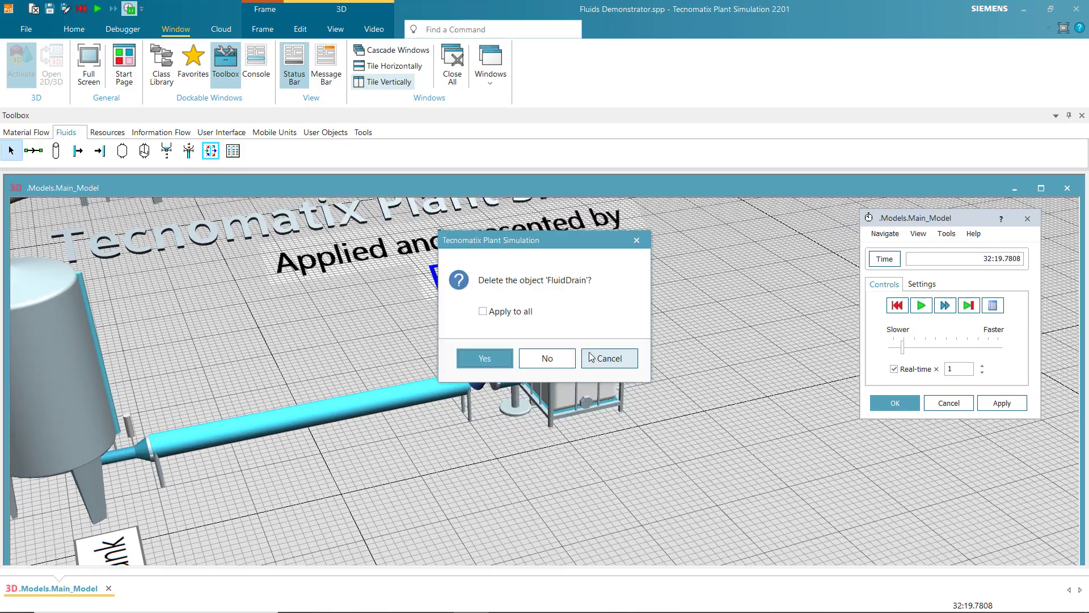
pyautogui.click(497, 358)
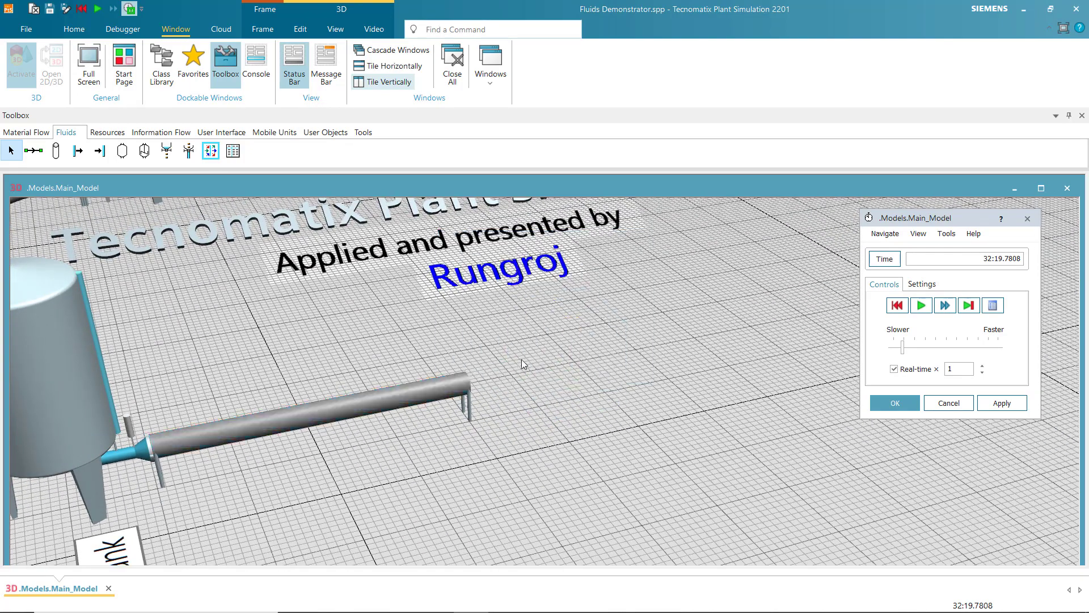
# Insert a new FluidDrain beyond the second Pipe's end and connect the Pipe to it with a Connector
pyautogui.click(100, 151)
pyautogui.click(606, 382)
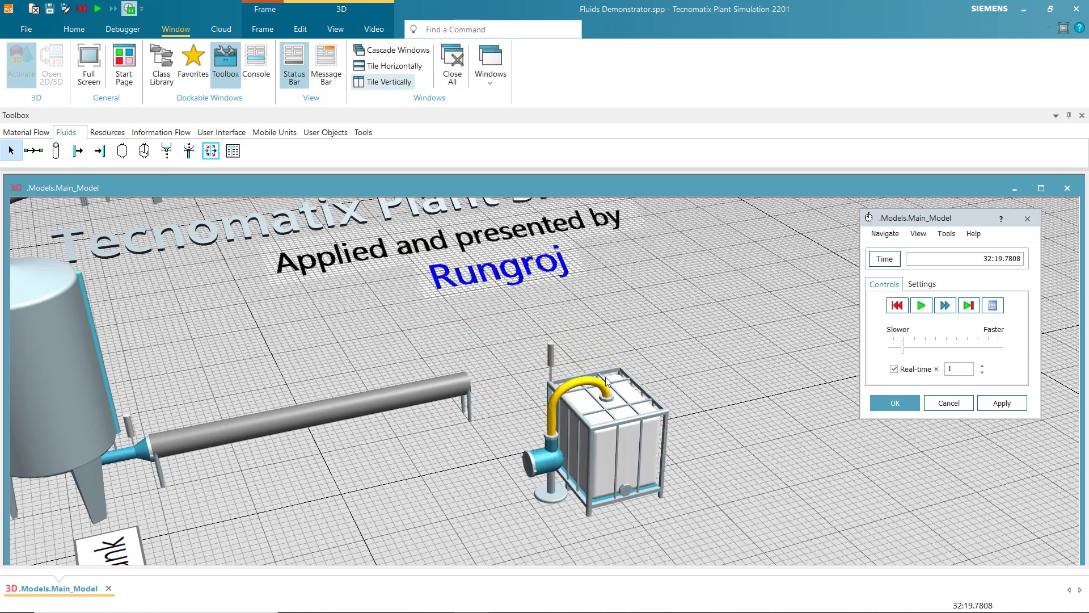
pyautogui.click(34, 150)
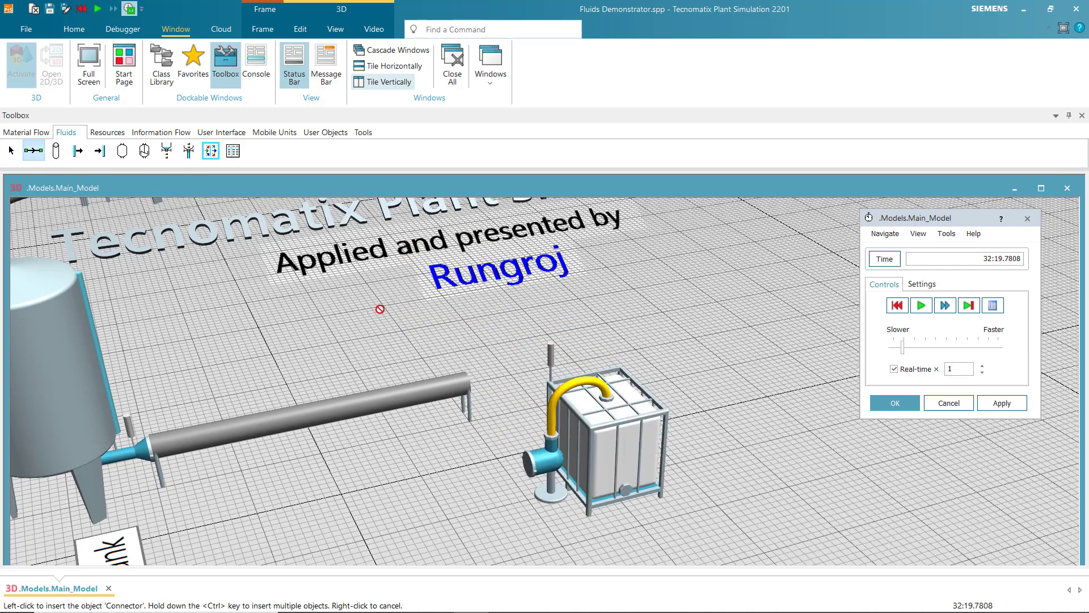
pyautogui.click(450, 388)
pyautogui.click(526, 434)
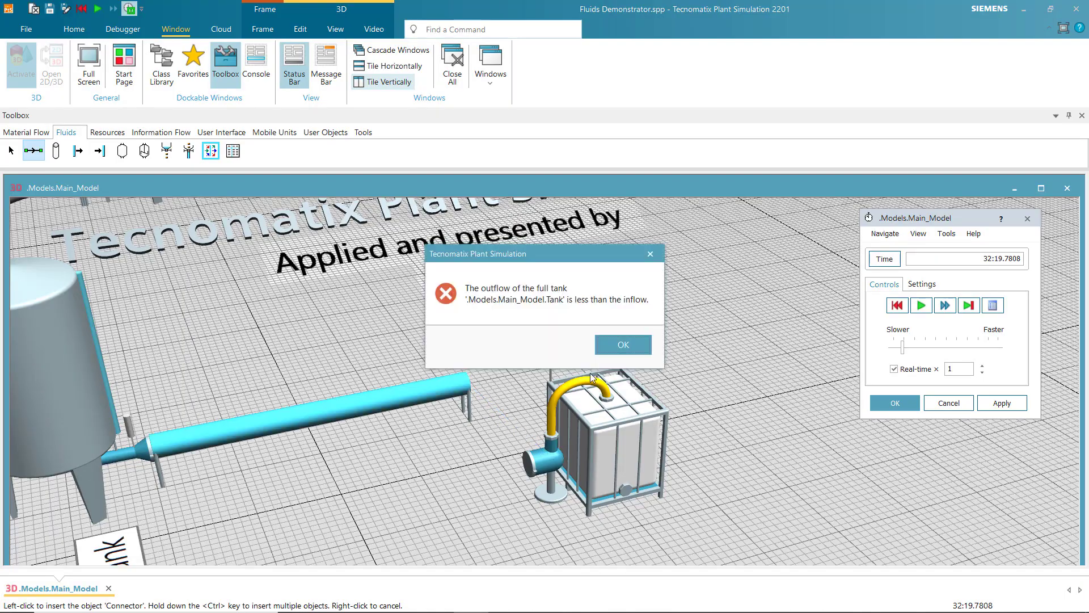
pyautogui.click(623, 345)
pyautogui.scroll(-10, 657, 490)
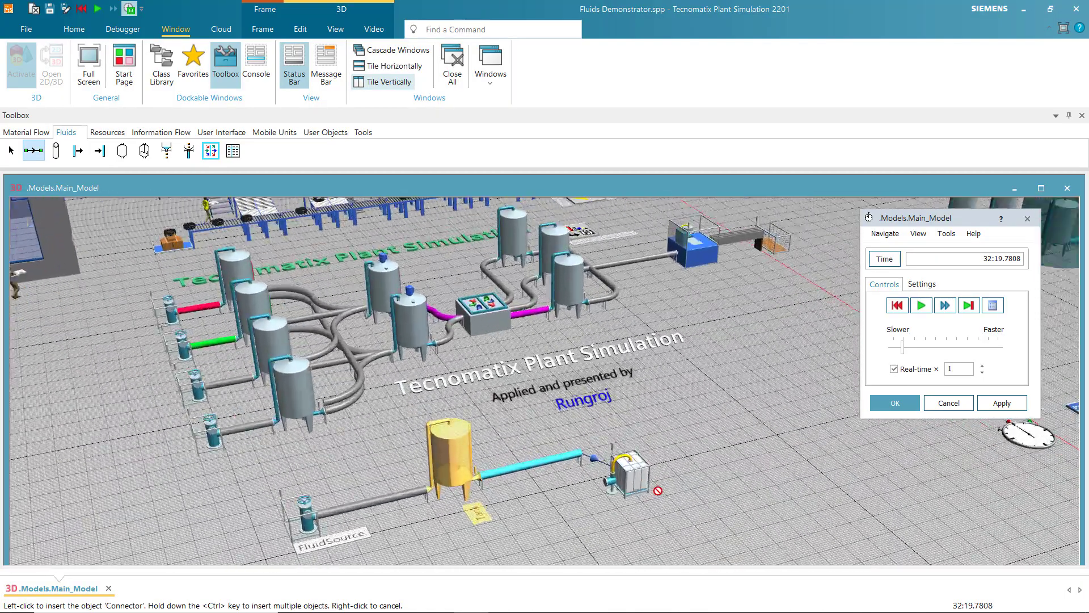
pyautogui.scroll(10, 657, 490)
pyautogui.rightClick(631, 451)
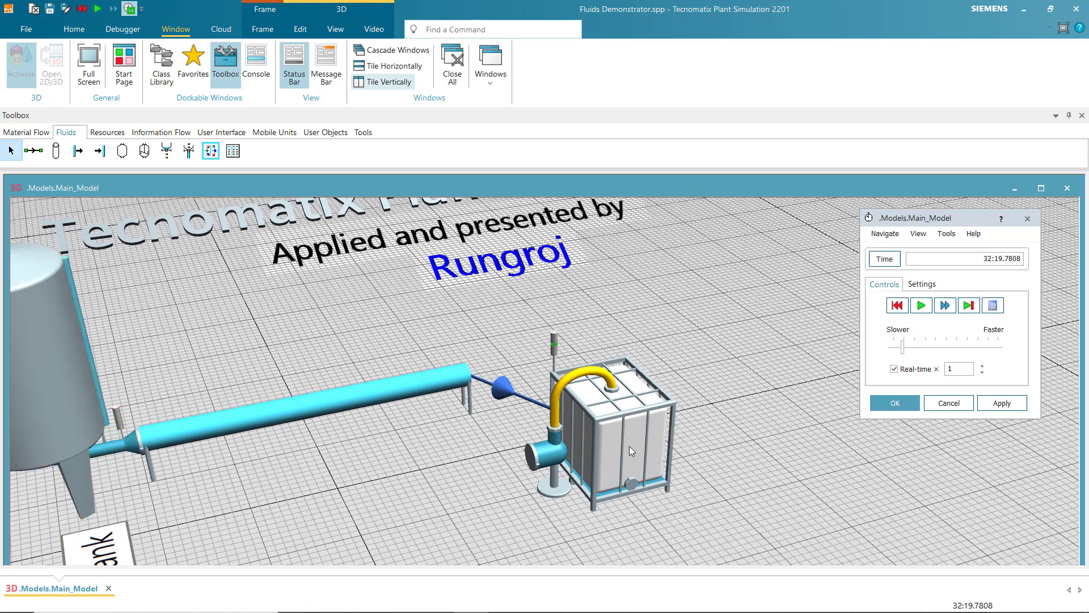
# Nudge the new FluidDrain along the floor until its inlet meets the end of the second Pipe
pyautogui.click(628, 446)
pyautogui.press('Up')
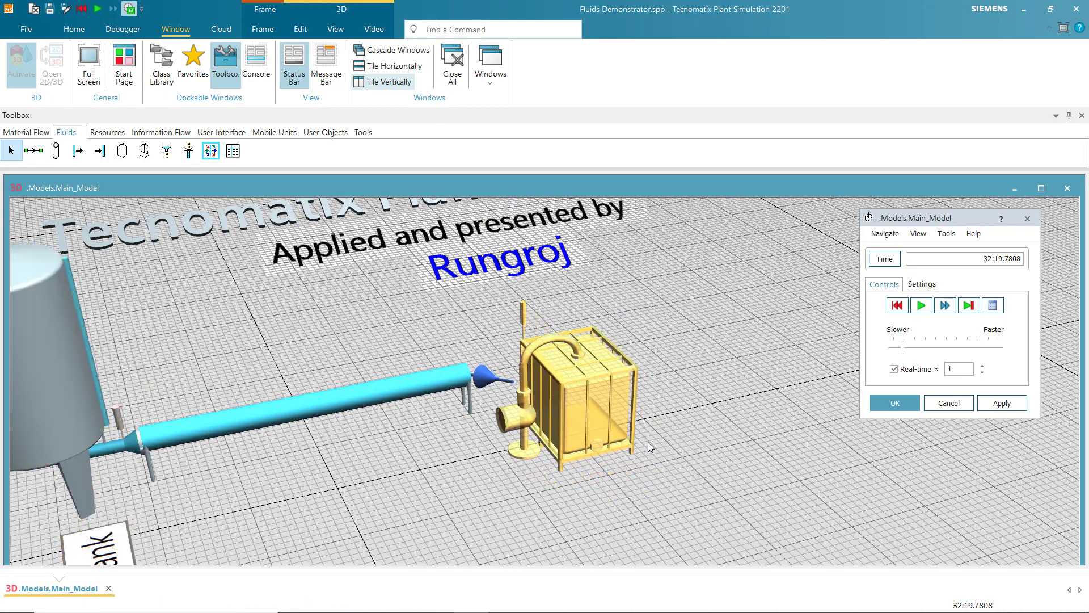
pyautogui.press('Up')
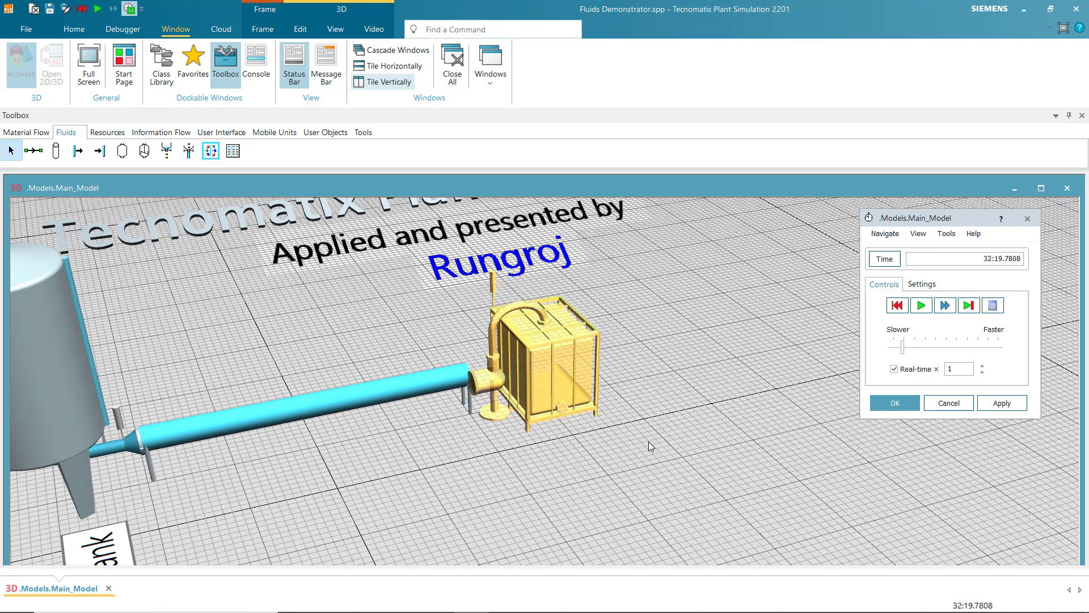
pyautogui.press('Up')
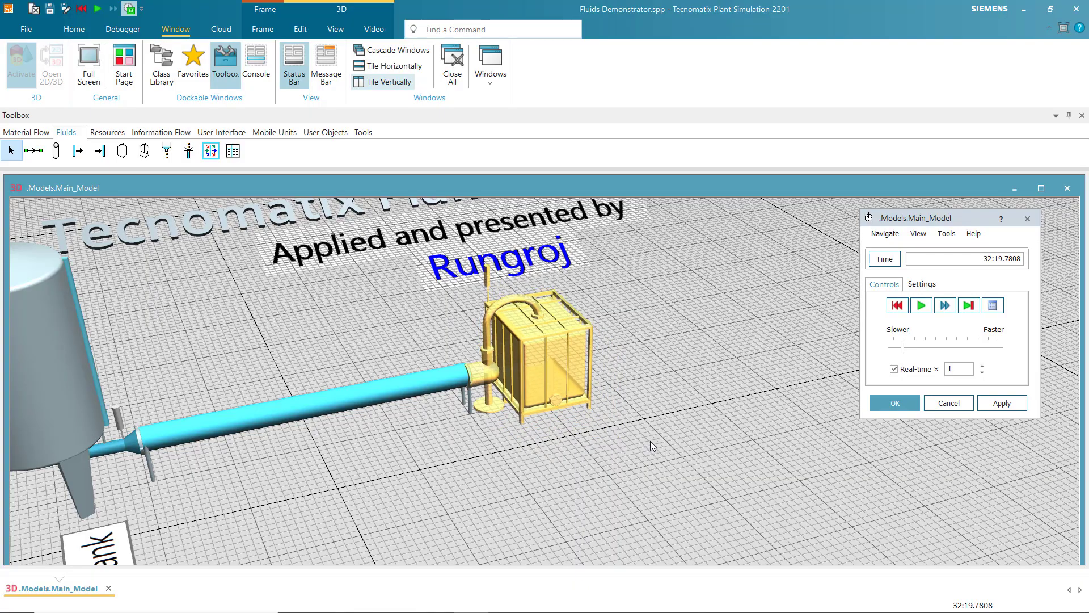
pyautogui.click(650, 440)
pyautogui.scroll(-5, 683, 423)
pyautogui.scroll(3, 700, 369)
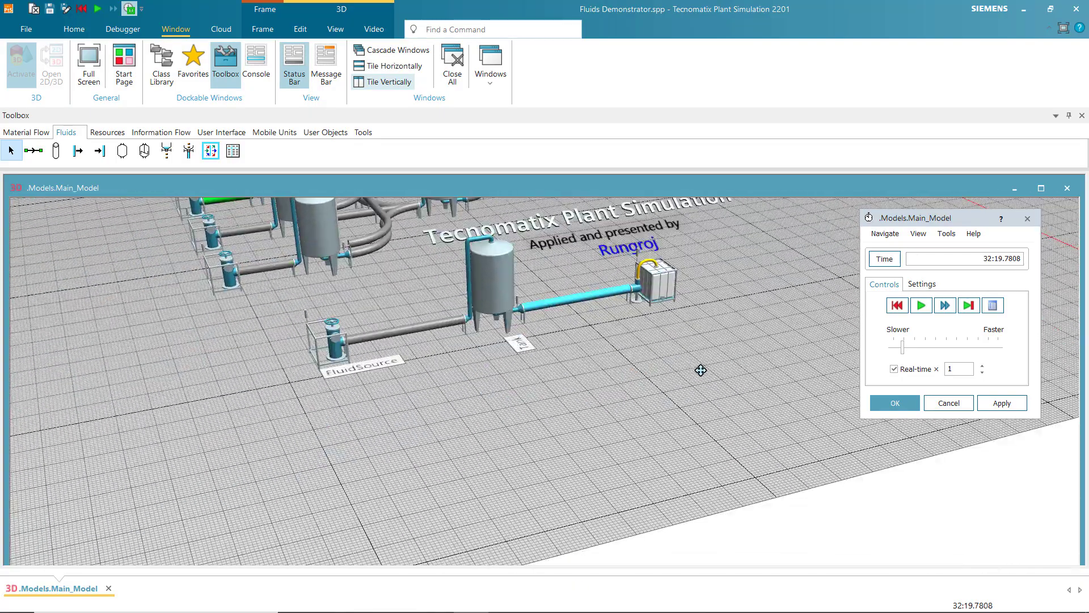
pyautogui.moveTo(638, 382); pyautogui.dragTo(546, 414)
pyautogui.scroll(3, 529, 369)
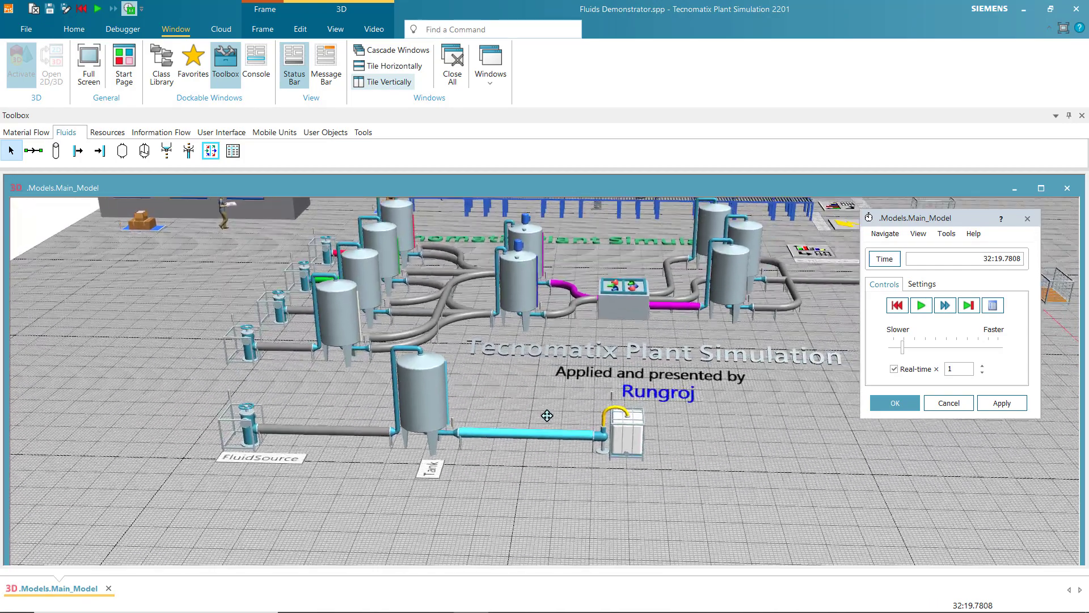
# Reset and start the simulation, move the EventController clear of the model, and view the new fluid line up close
pyautogui.click(890, 306)
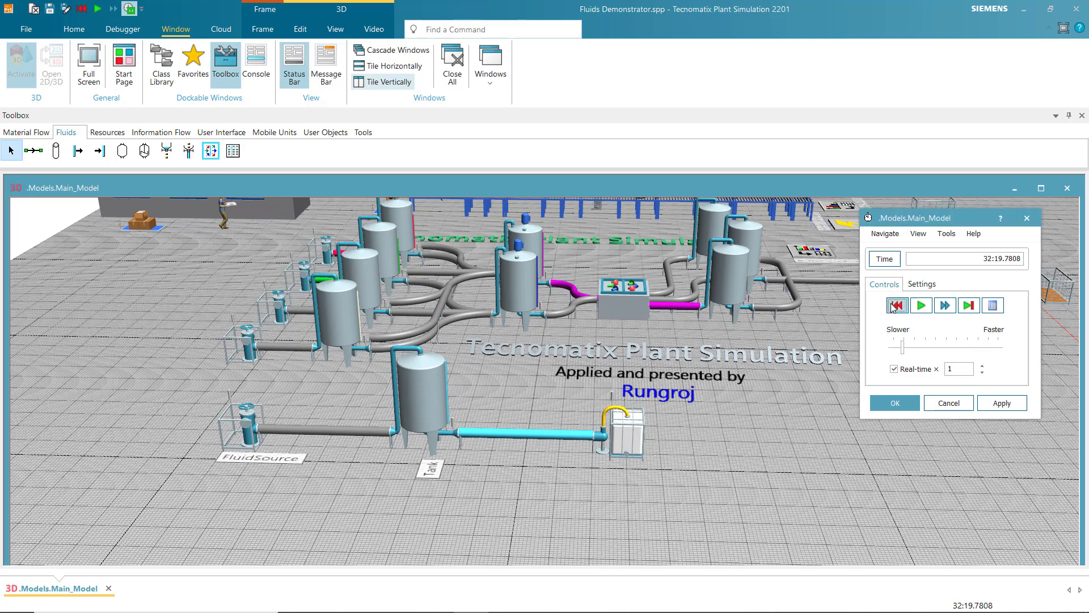
pyautogui.click(920, 307)
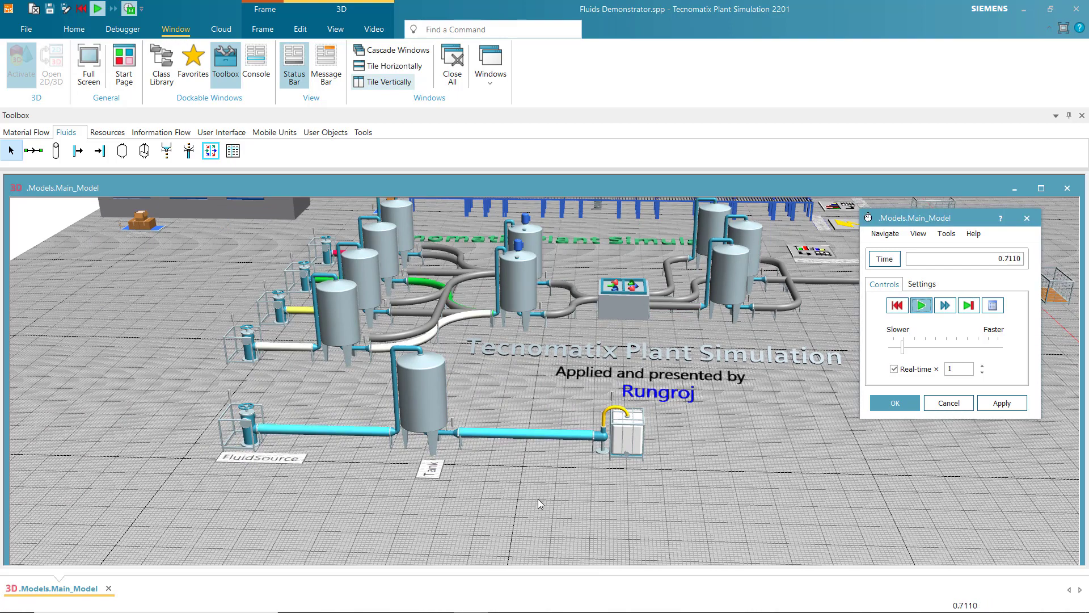
pyautogui.moveTo(938, 219); pyautogui.dragTo(976, 203)
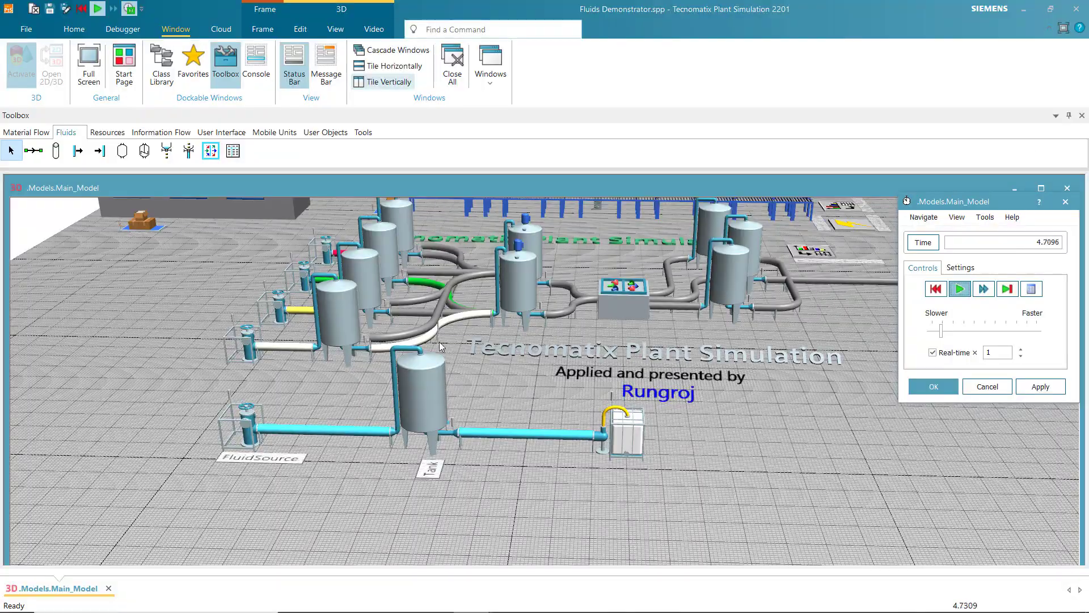
pyautogui.moveTo(556, 340); pyautogui.dragTo(406, 381)
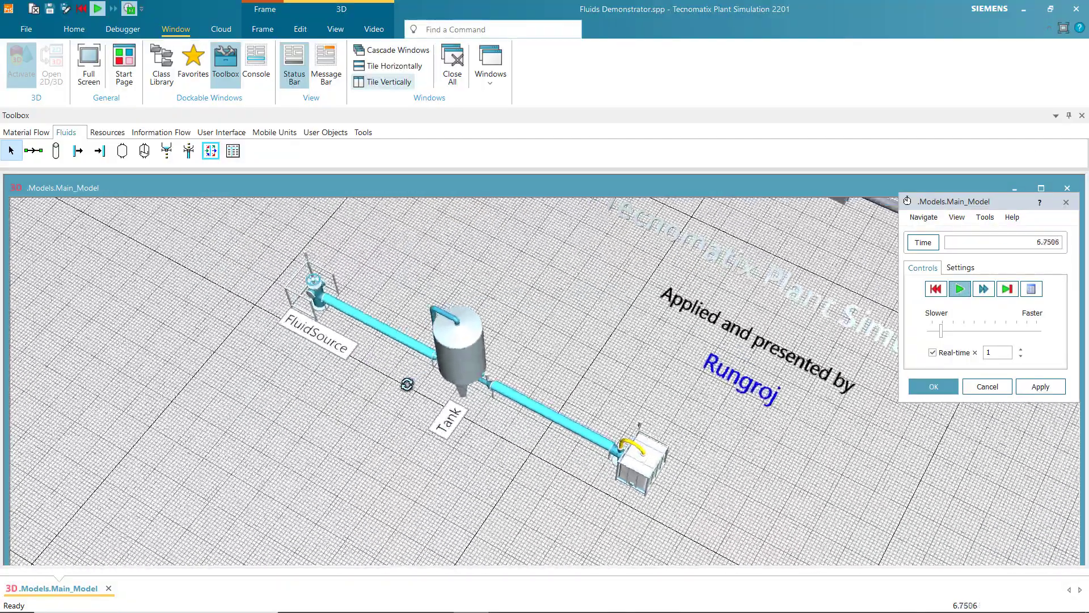
pyautogui.scroll(3, 484, 358)
pyautogui.moveTo(484, 359); pyautogui.dragTo(469, 263)
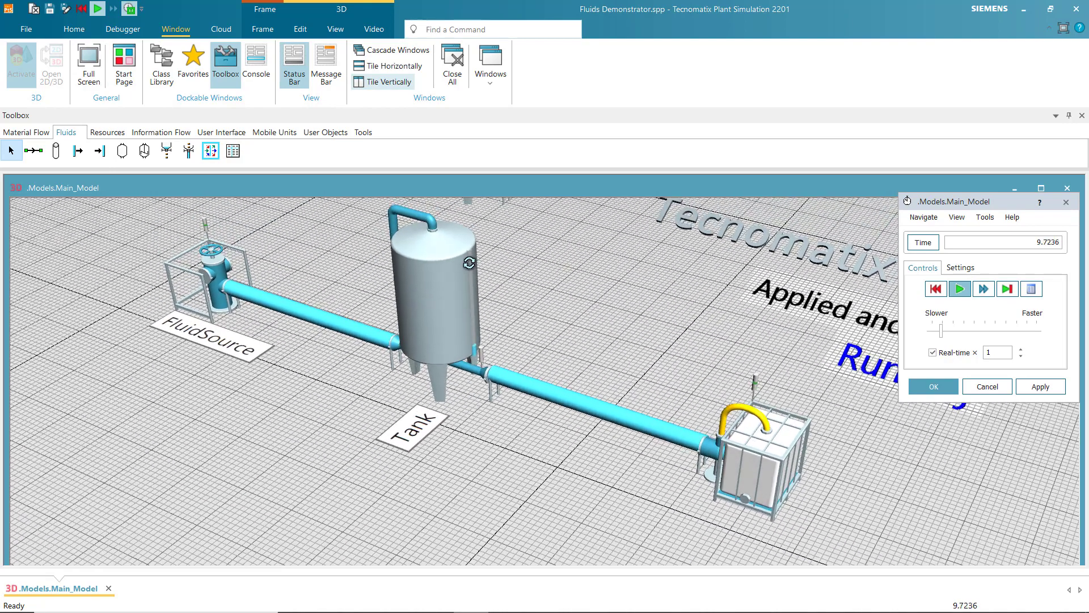
# Check the FluidSource's current outflow rate and its material statistics while the simulation runs
pyautogui.doubleClick(236, 276)
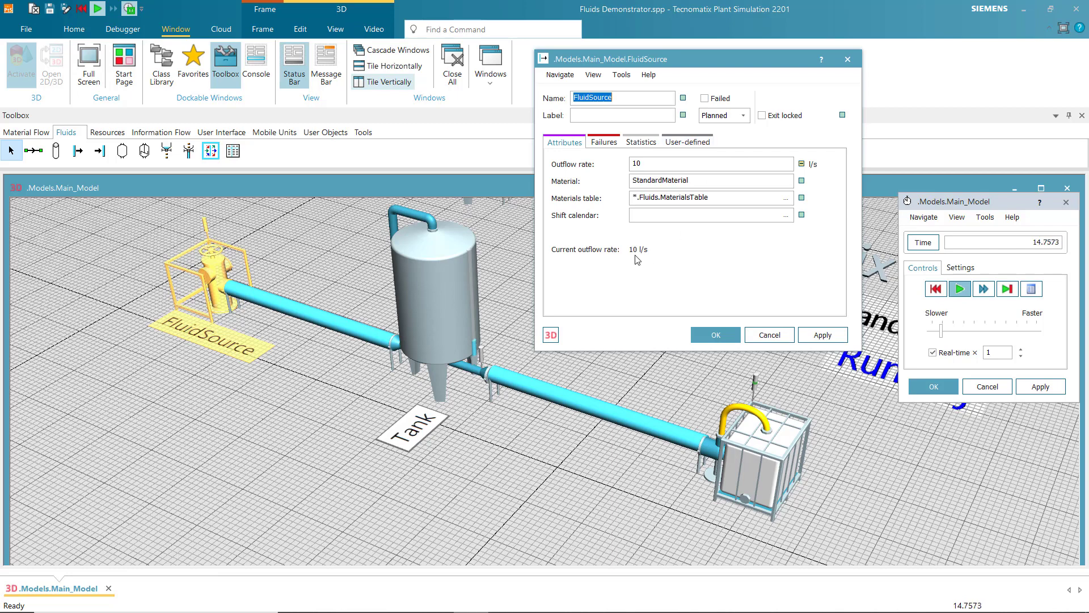
pyautogui.click(646, 144)
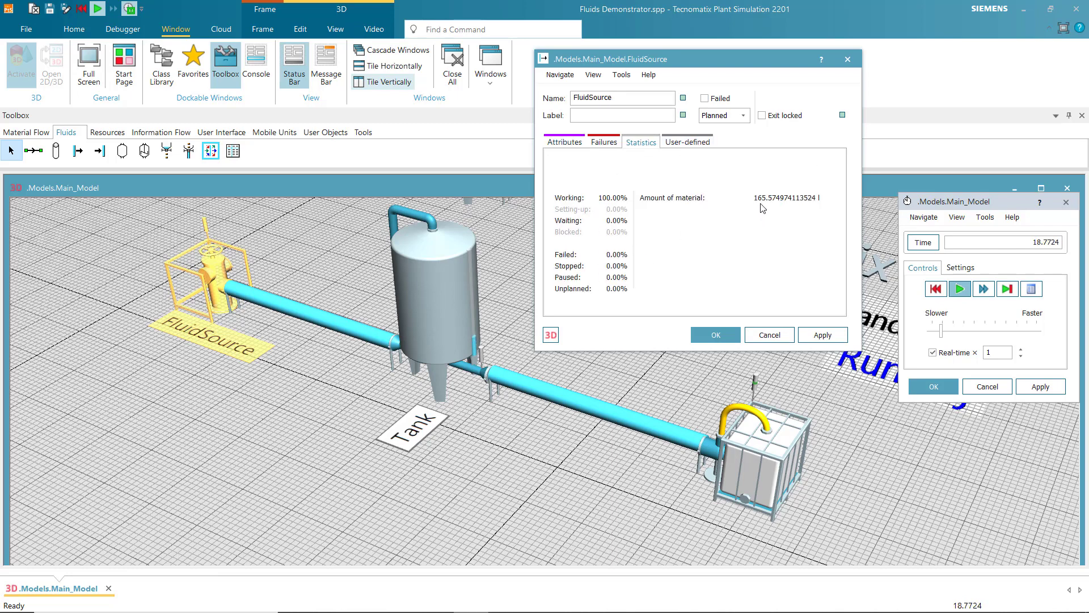
pyautogui.click(716, 335)
# Examine the Tank's statistics, fill level, and inflow and outflow rates during the running simulation
pyautogui.doubleClick(447, 292)
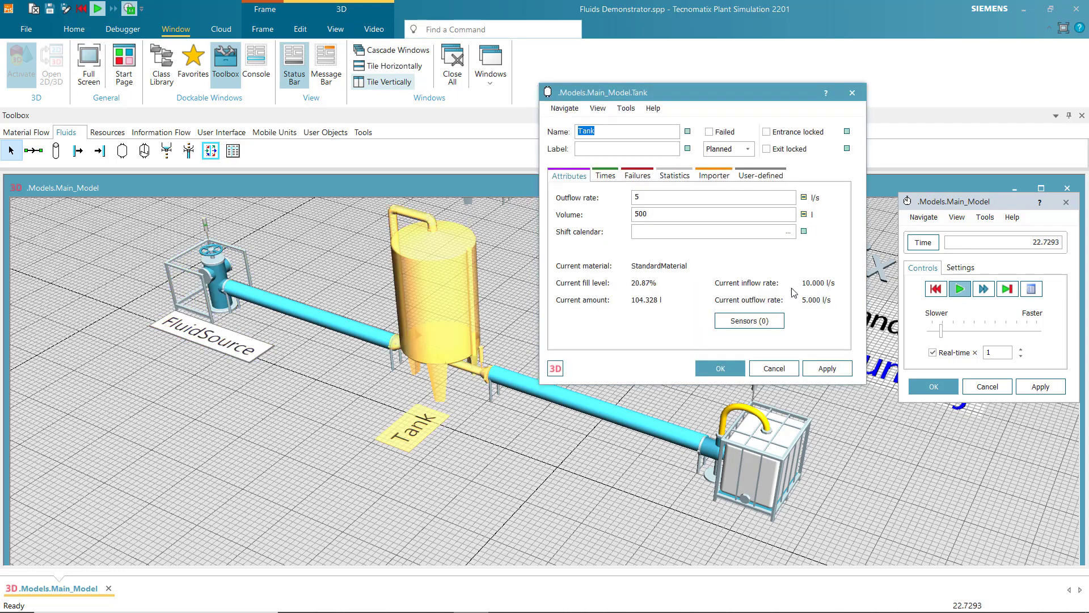
pyautogui.click(684, 176)
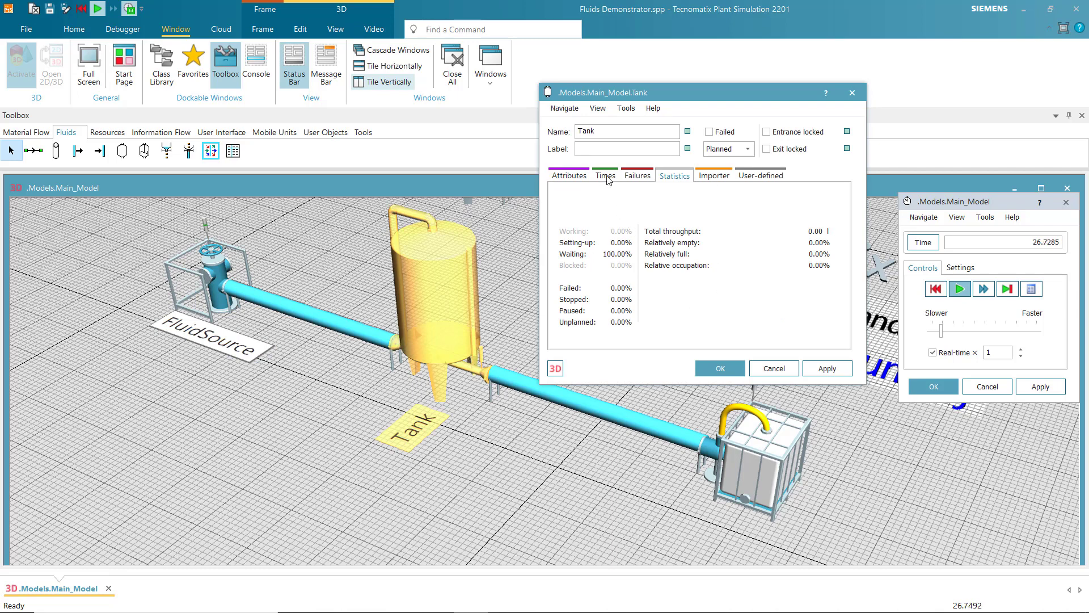
pyautogui.click(569, 176)
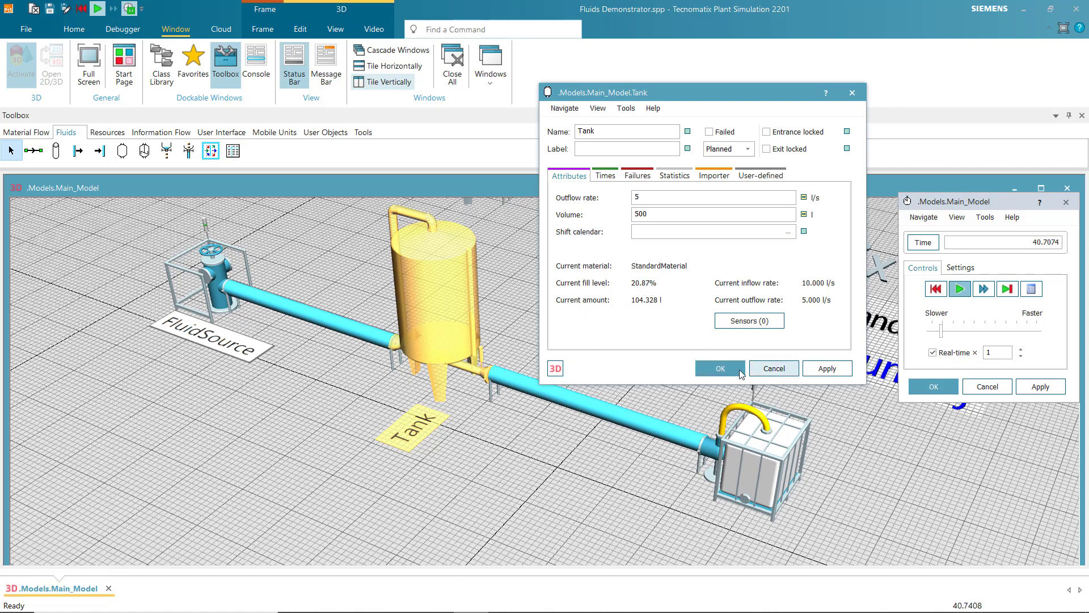
pyautogui.click(716, 369)
# Insert a Generator from the information flow objects on the floor behind the second Pipe, next to the Tank
pyautogui.scroll(-3, 485, 451)
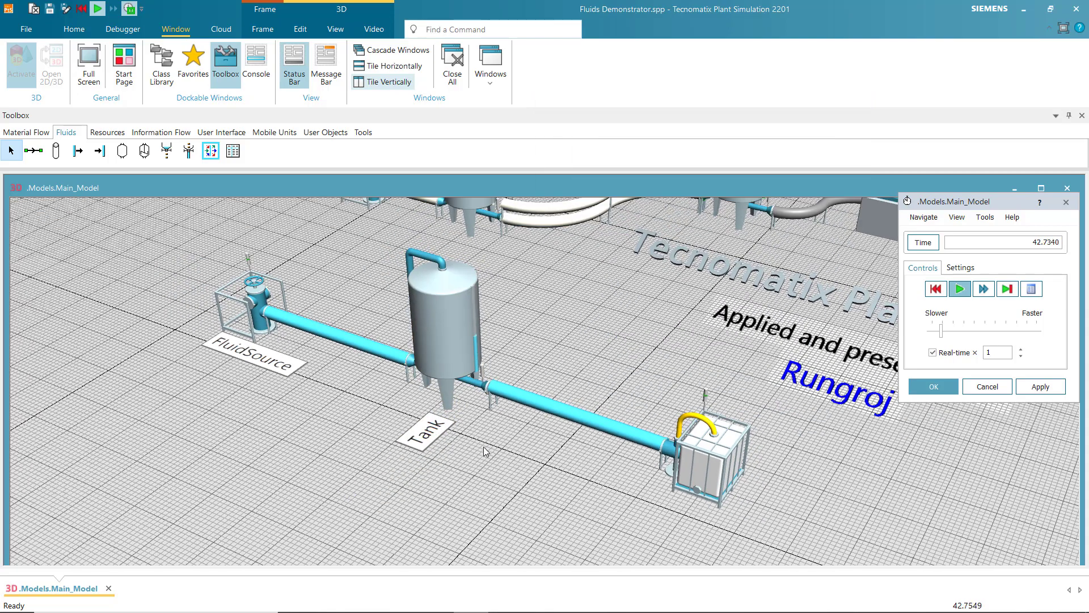
pyautogui.moveTo(456, 436); pyautogui.dragTo(456, 441)
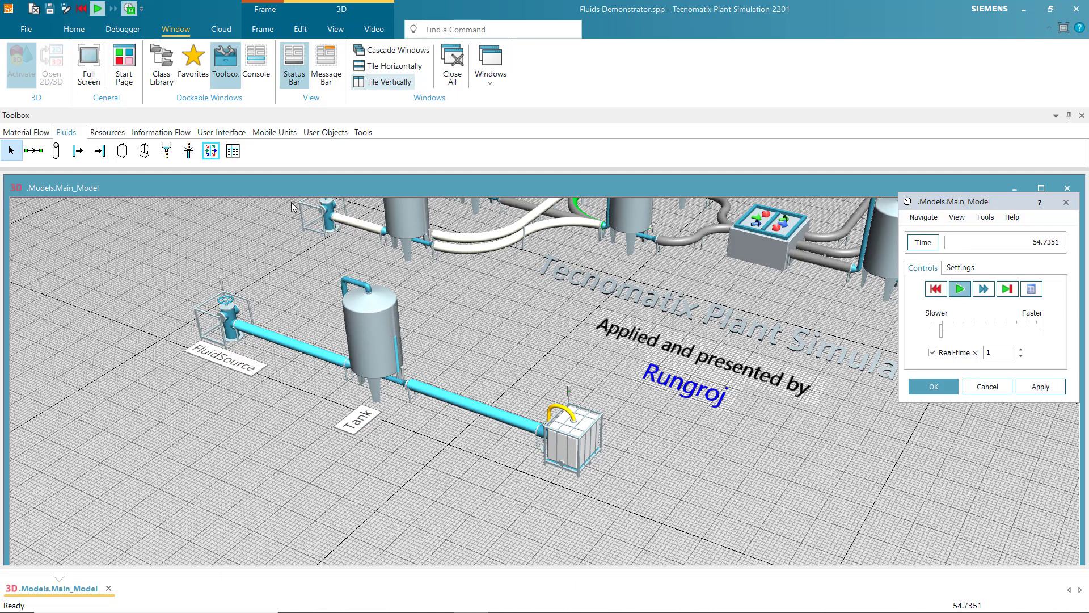
pyautogui.click(153, 134)
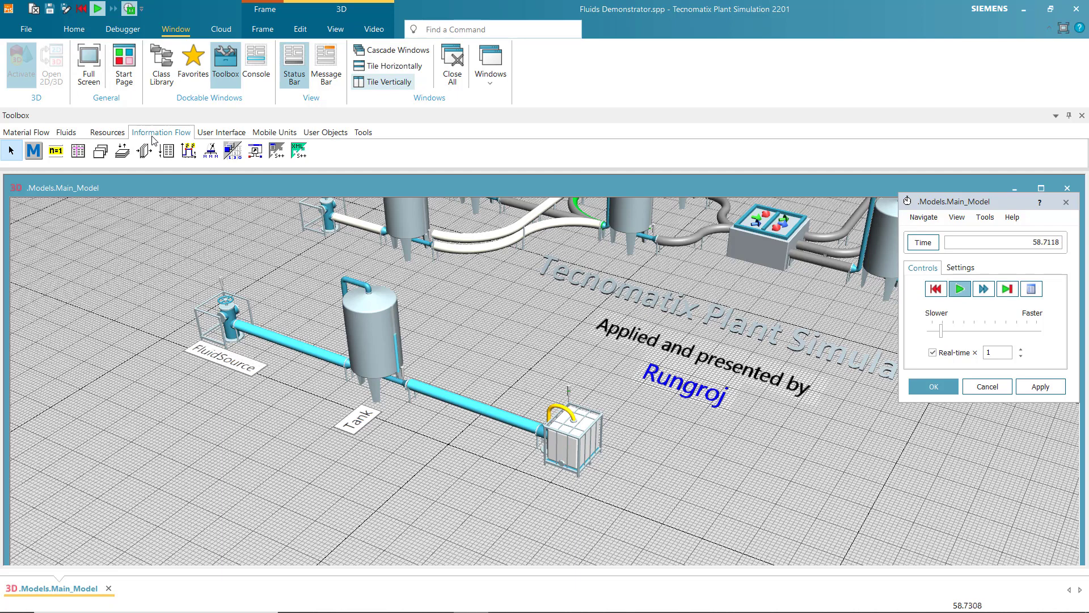
pyautogui.click(207, 137)
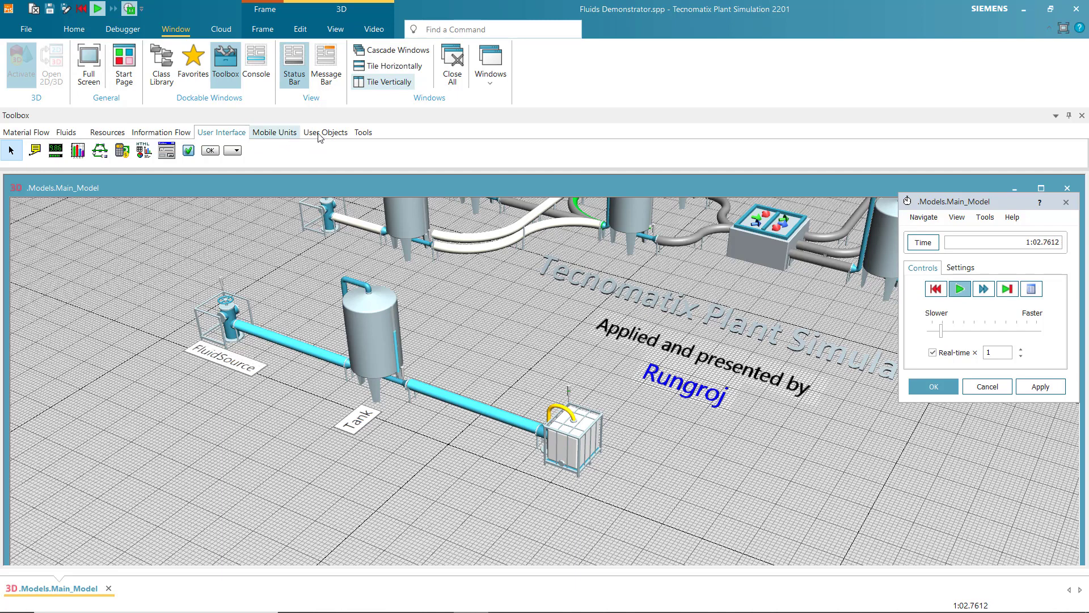
pyautogui.click(366, 136)
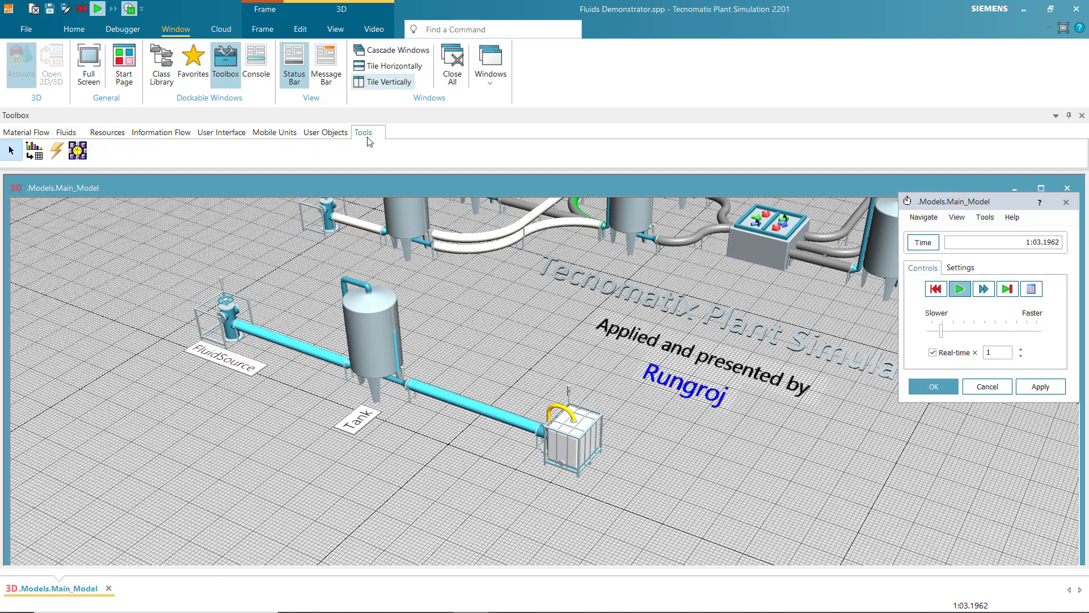
pyautogui.click(325, 134)
pyautogui.click(286, 135)
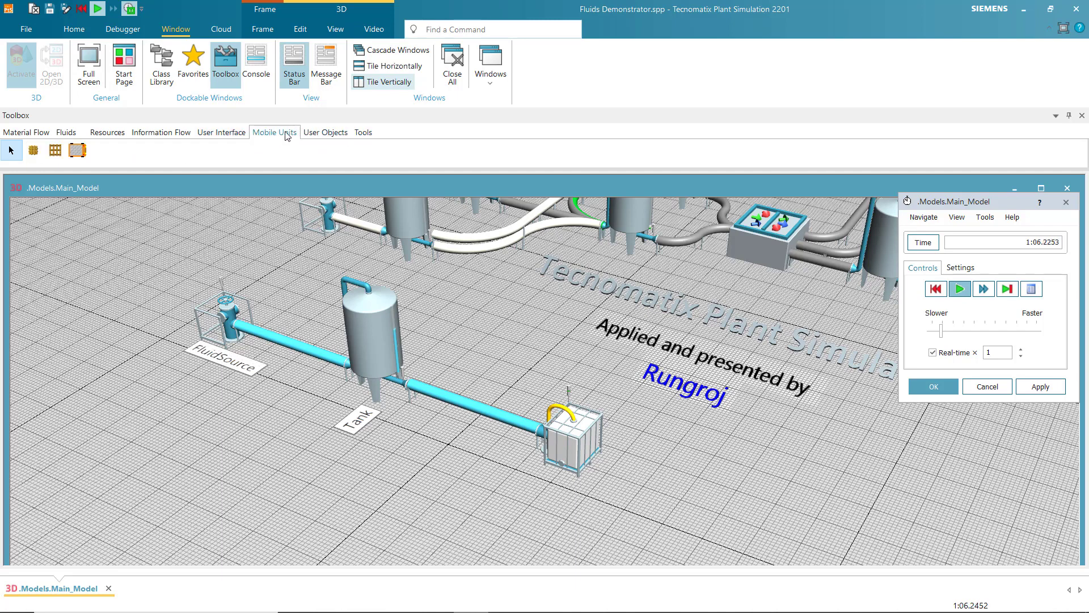
pyautogui.click(222, 137)
pyautogui.click(170, 135)
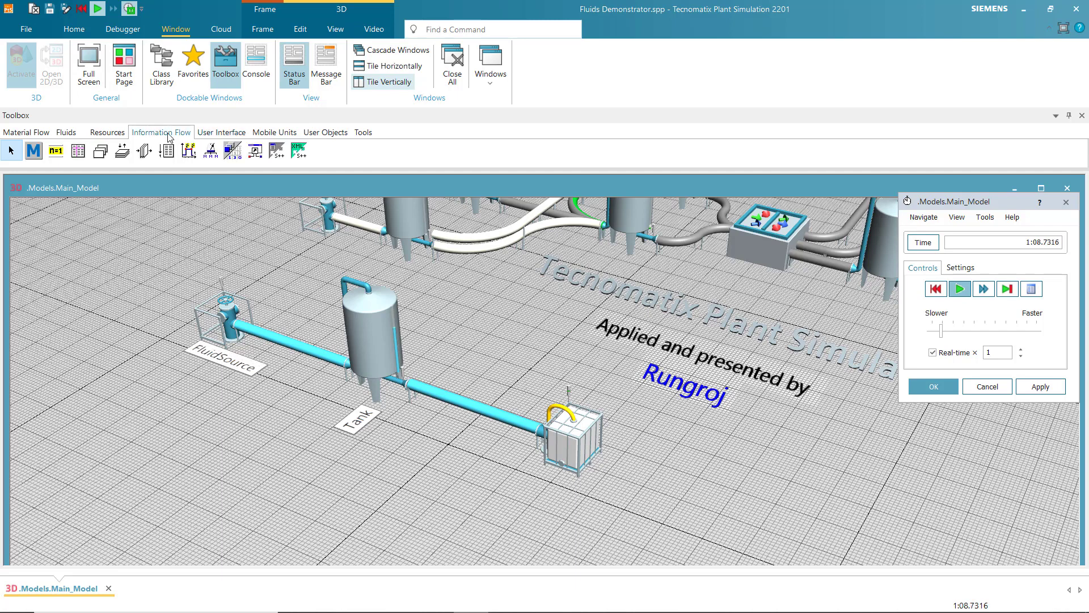
pyautogui.click(210, 152)
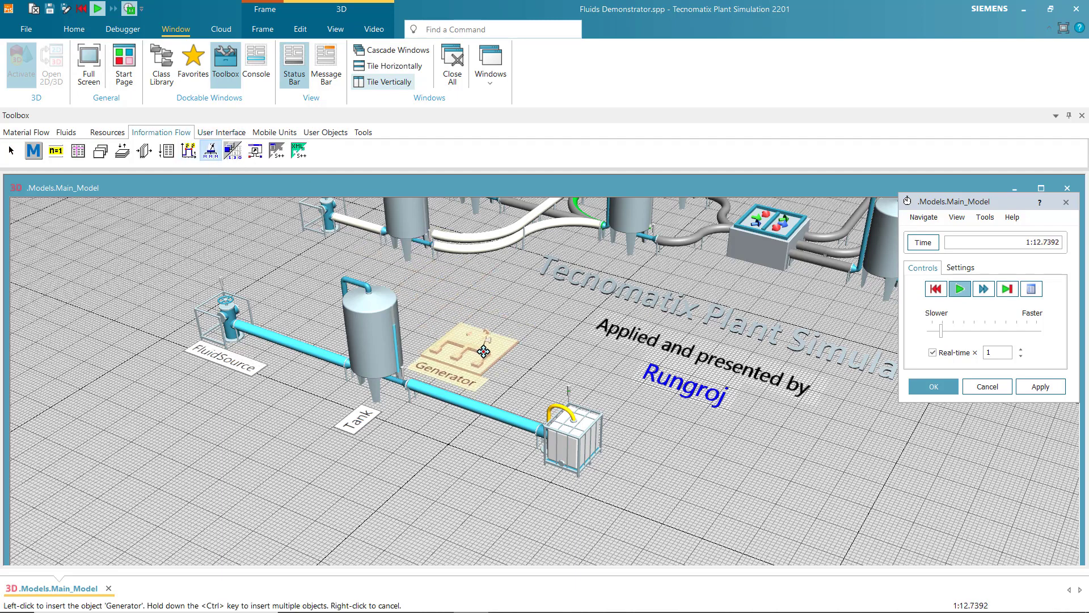
pyautogui.click(486, 342)
pyautogui.click(481, 310)
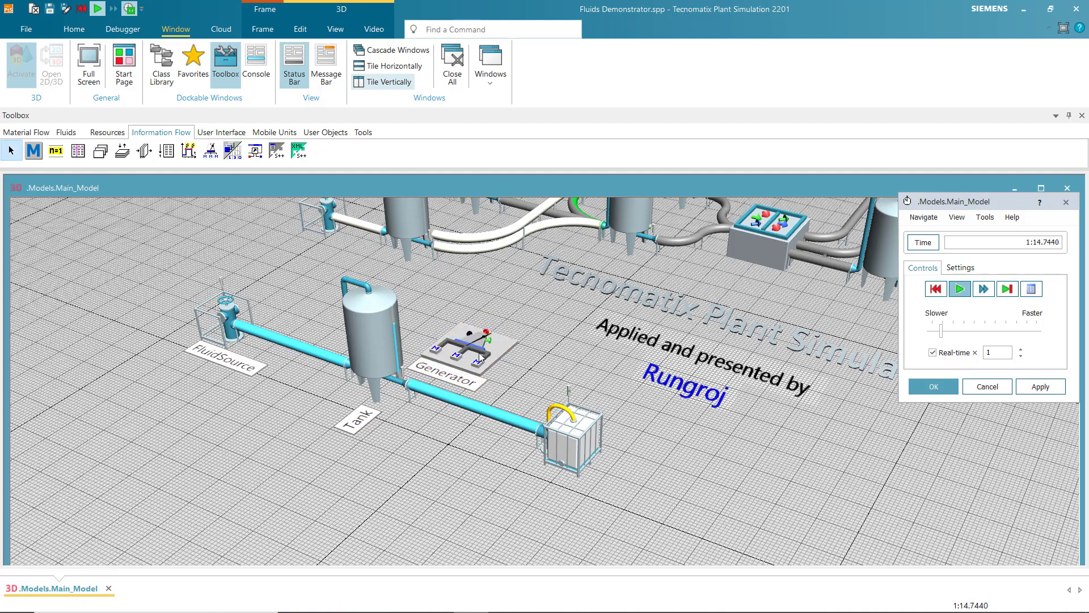
# Insert a Method on the floor in front of the second Pipe and a Variable just in front of the Method
pyautogui.moveTo(480, 356); pyautogui.dragTo(515, 333)
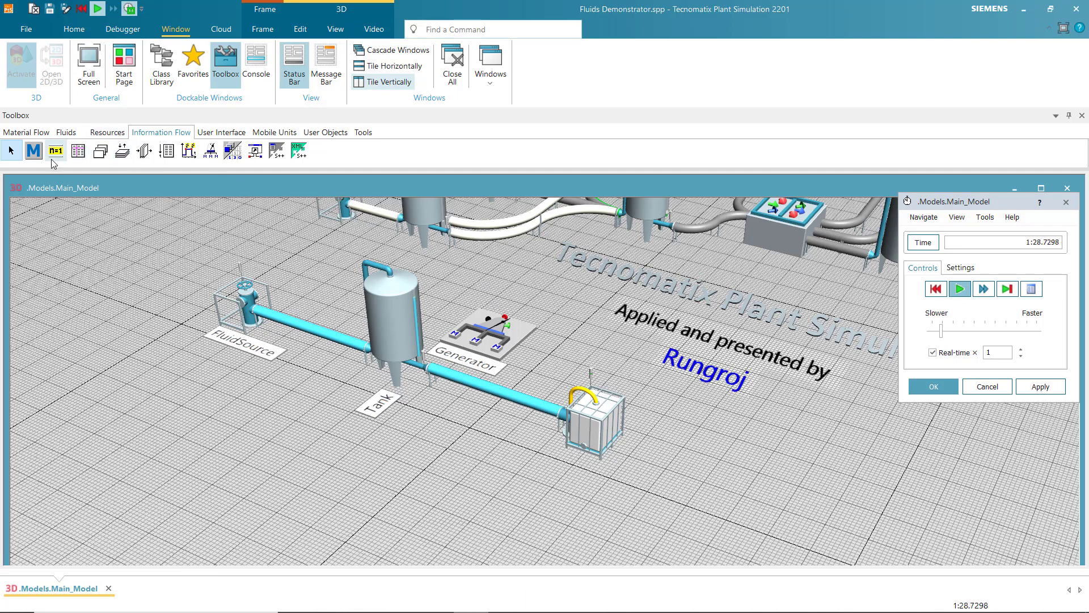
pyautogui.click(34, 150)
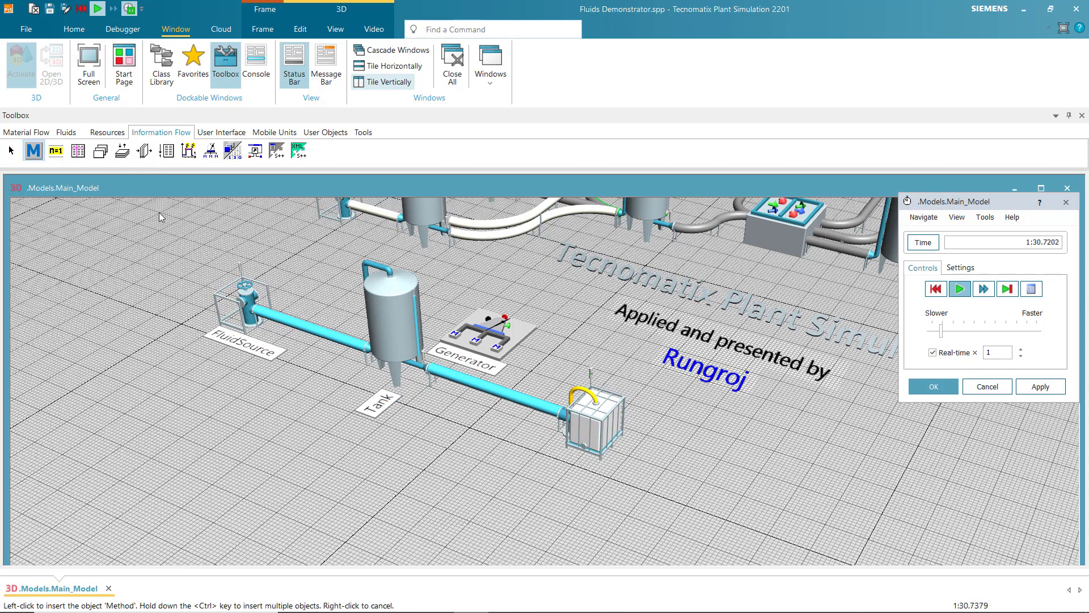
pyautogui.click(434, 422)
pyautogui.click(463, 486)
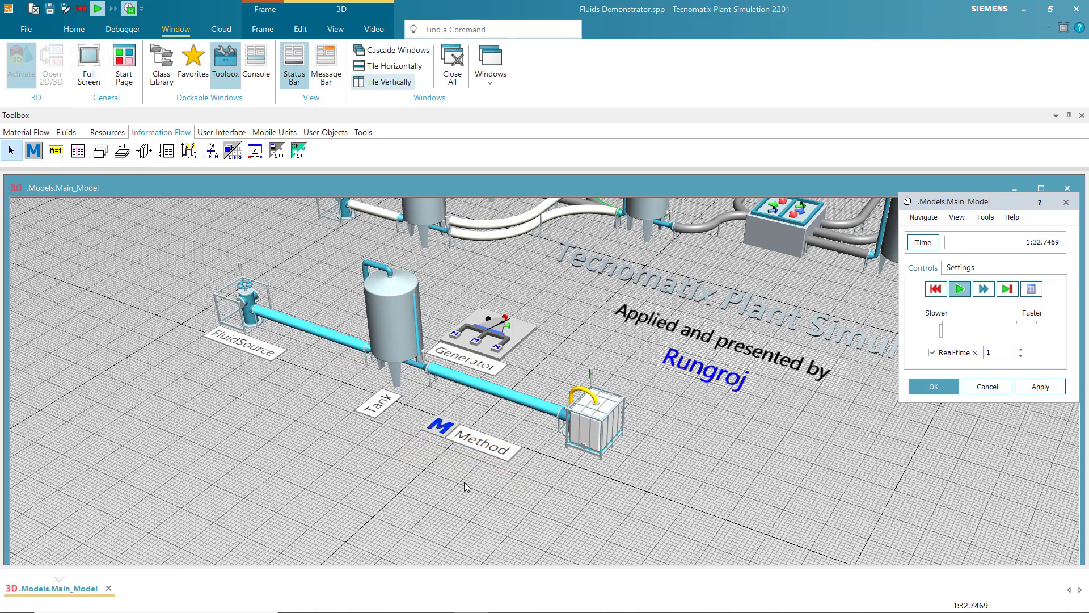
pyautogui.click(56, 150)
pyautogui.click(393, 449)
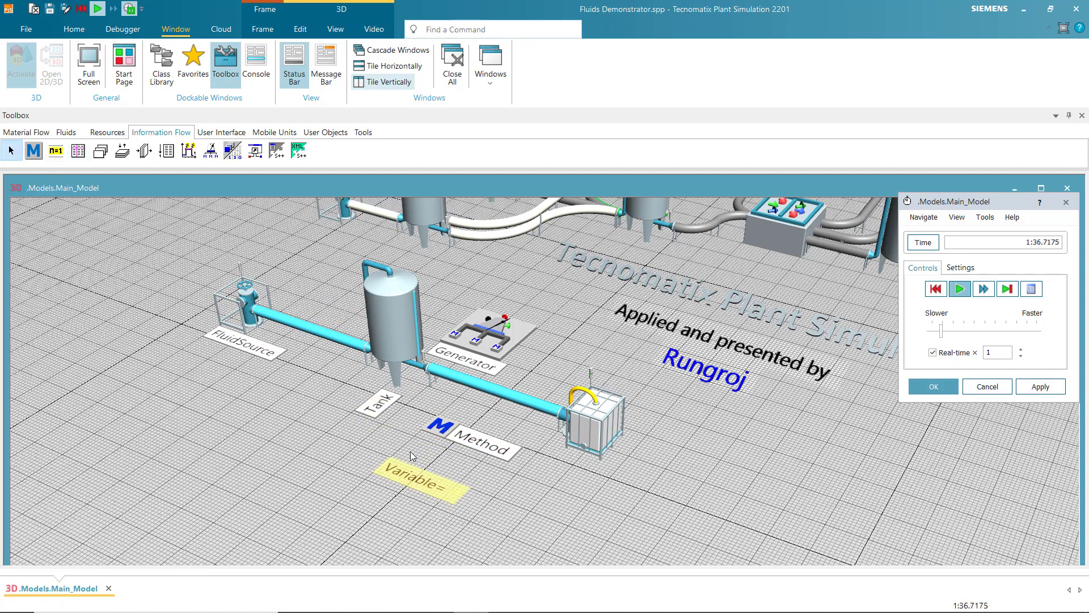
pyautogui.moveTo(440, 489); pyautogui.dragTo(463, 513)
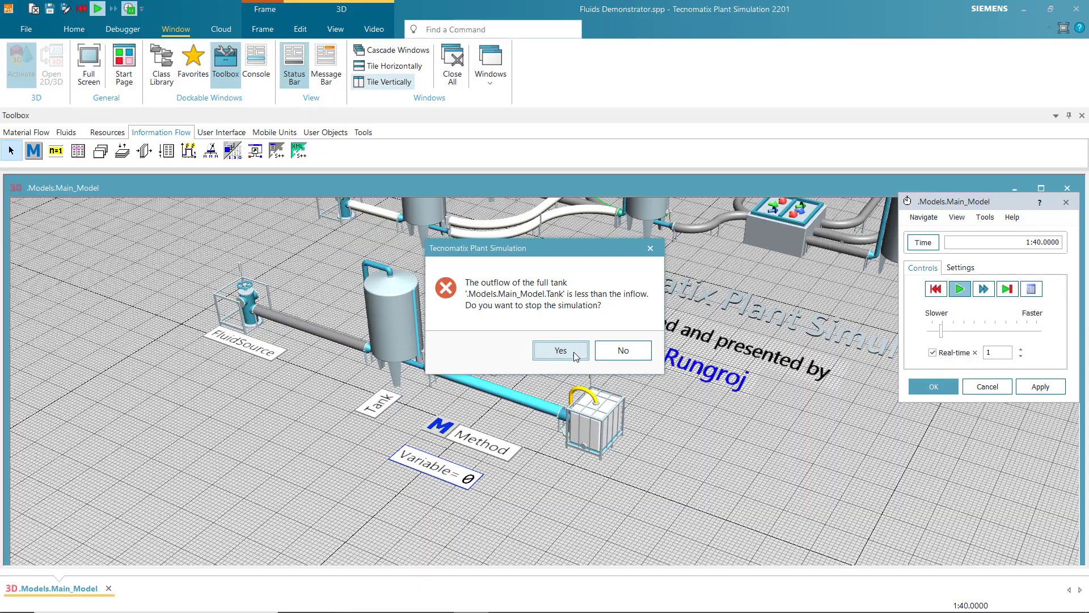
# Stop the simulation at the full-tank error, dismiss the error message and reset the model
pyautogui.click(570, 355)
pyautogui.scroll(-5, 570, 355)
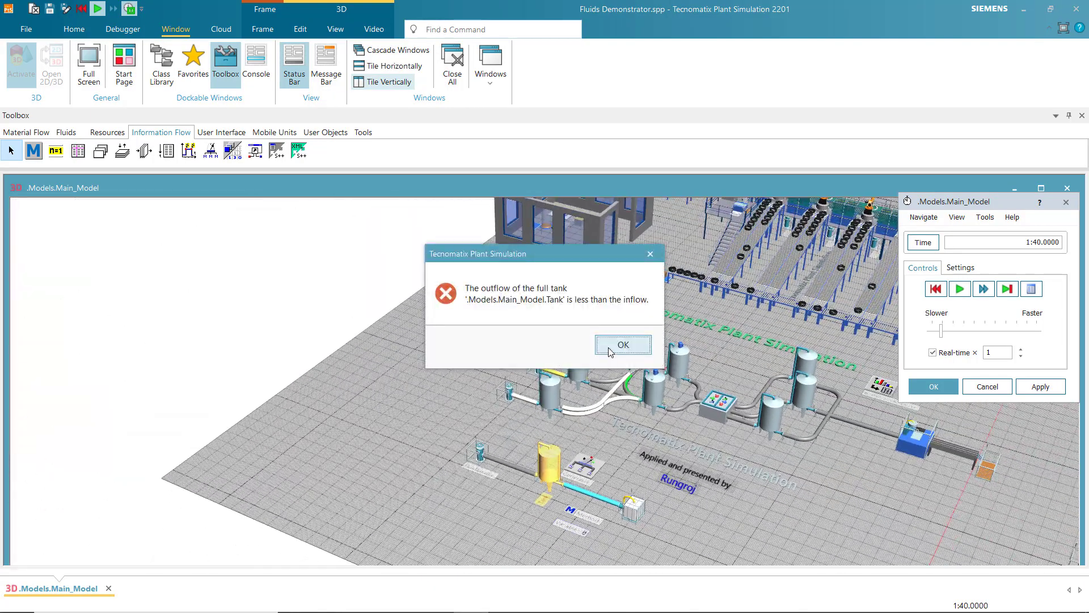
pyautogui.click(628, 343)
pyautogui.scroll(3, 633, 386)
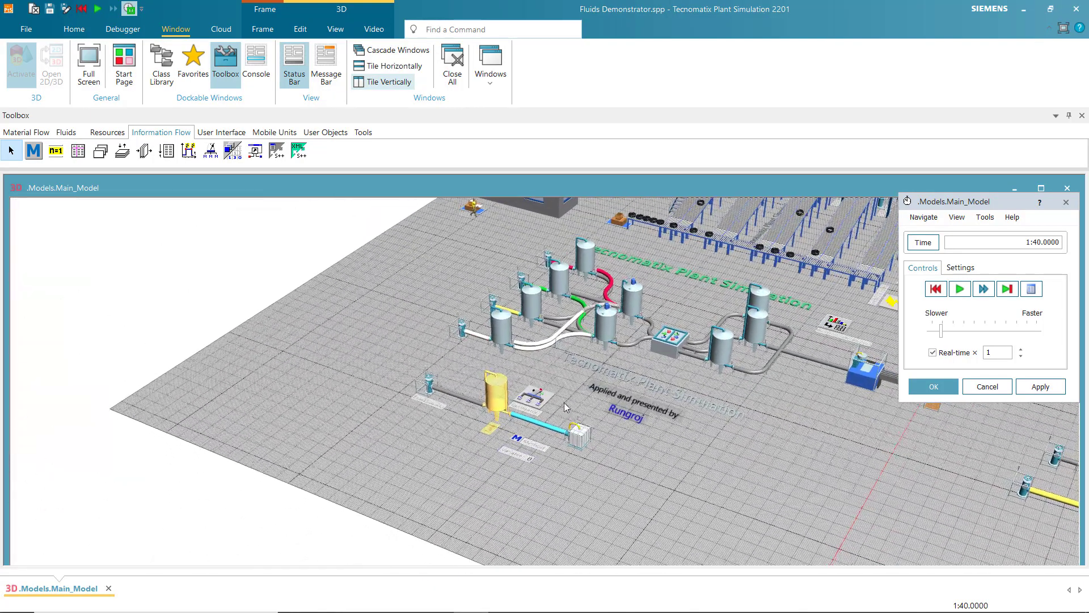
pyautogui.scroll(2, 542, 399)
pyautogui.click(935, 289)
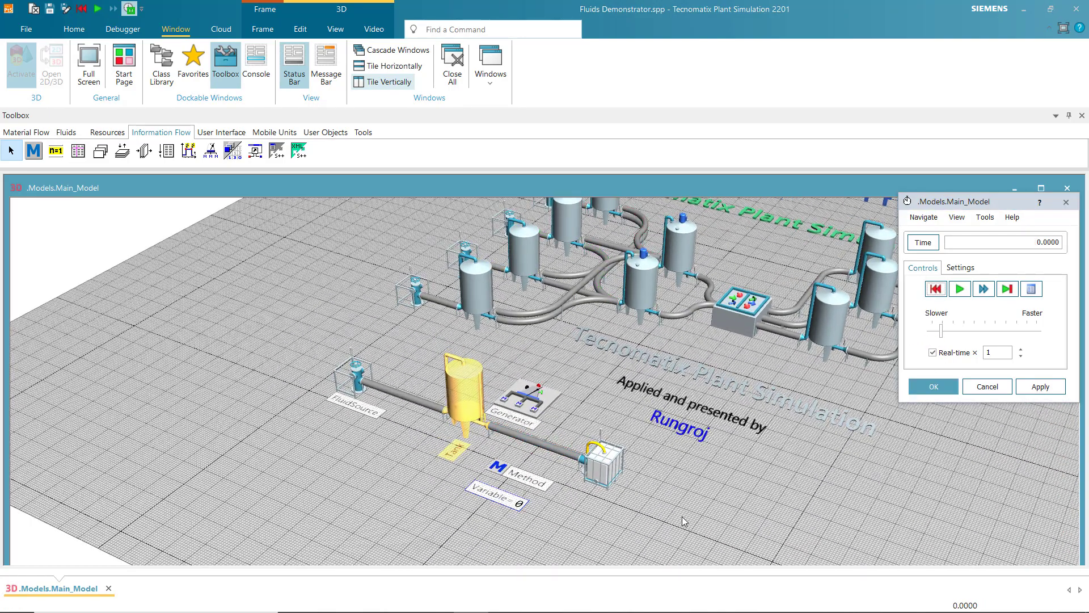
# Check the Tank's outflow rate, volume and current fill attributes in its dialog, then close it without changes
pyautogui.scroll(1, 524, 429)
pyautogui.scroll(3, 523, 429)
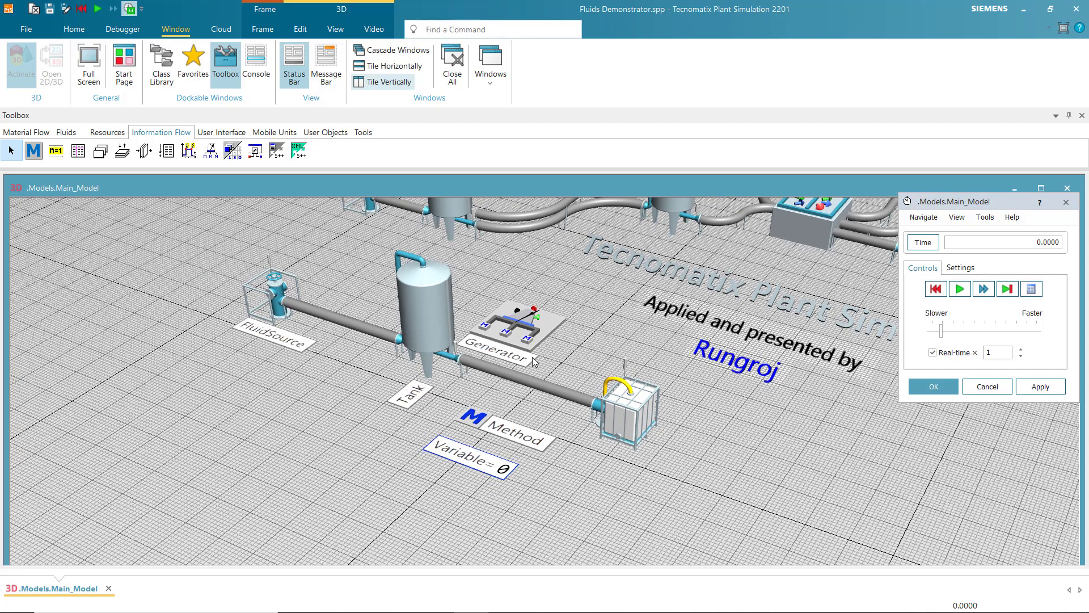
pyautogui.doubleClick(433, 299)
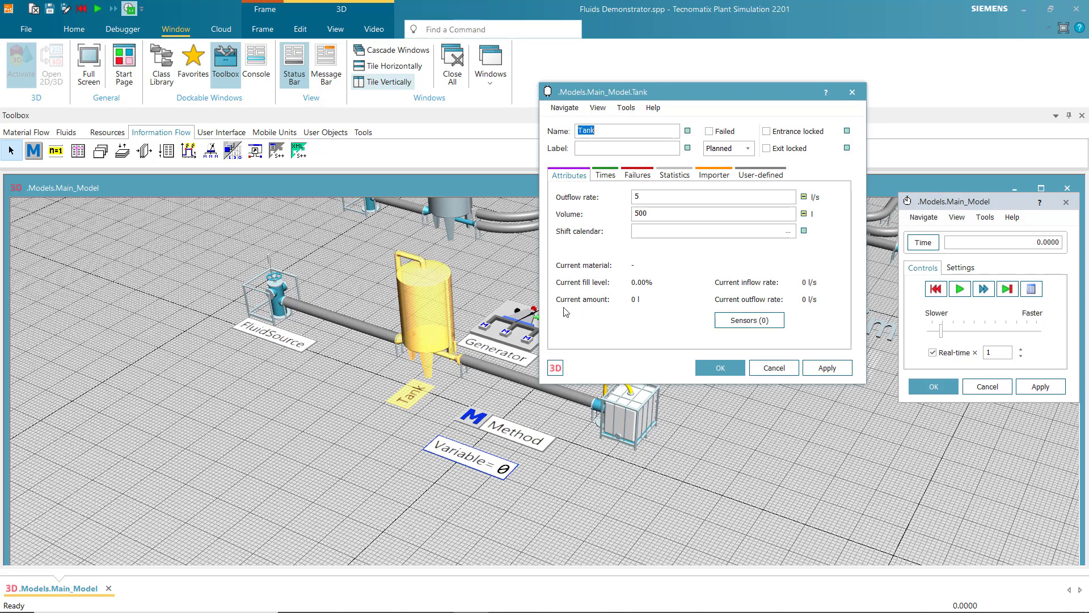
pyautogui.click(852, 92)
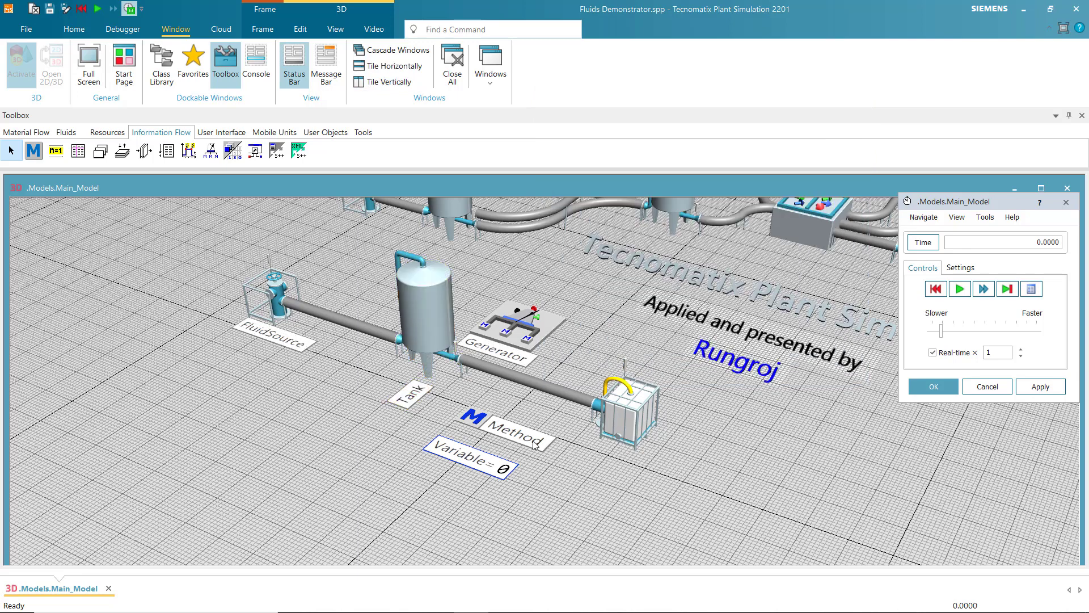
# Show the Tank's attributes and methods, find the CurrentAmount attribute and move the list clear of the fluid line
pyautogui.rightClick(416, 321)
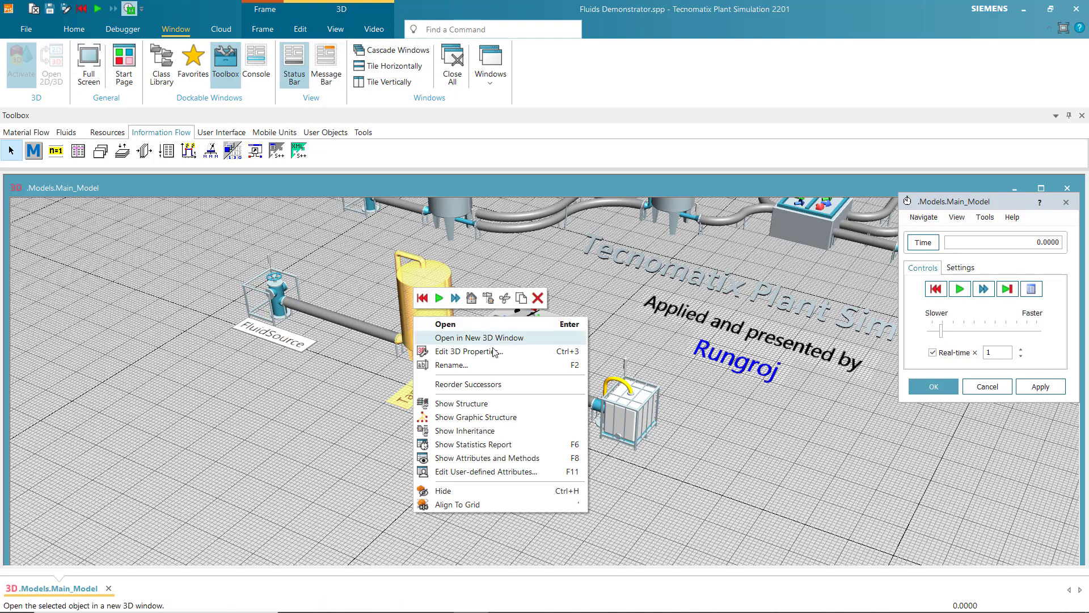
pyautogui.click(453, 460)
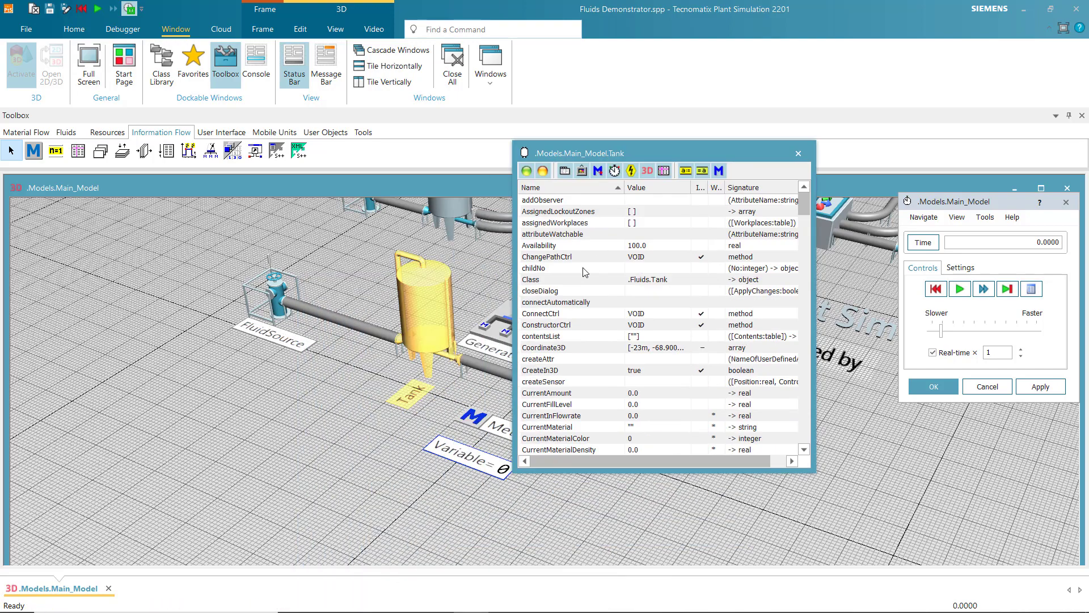
pyautogui.click(583, 265)
pyautogui.write('ty')
pyautogui.scroll(10, 572, 306)
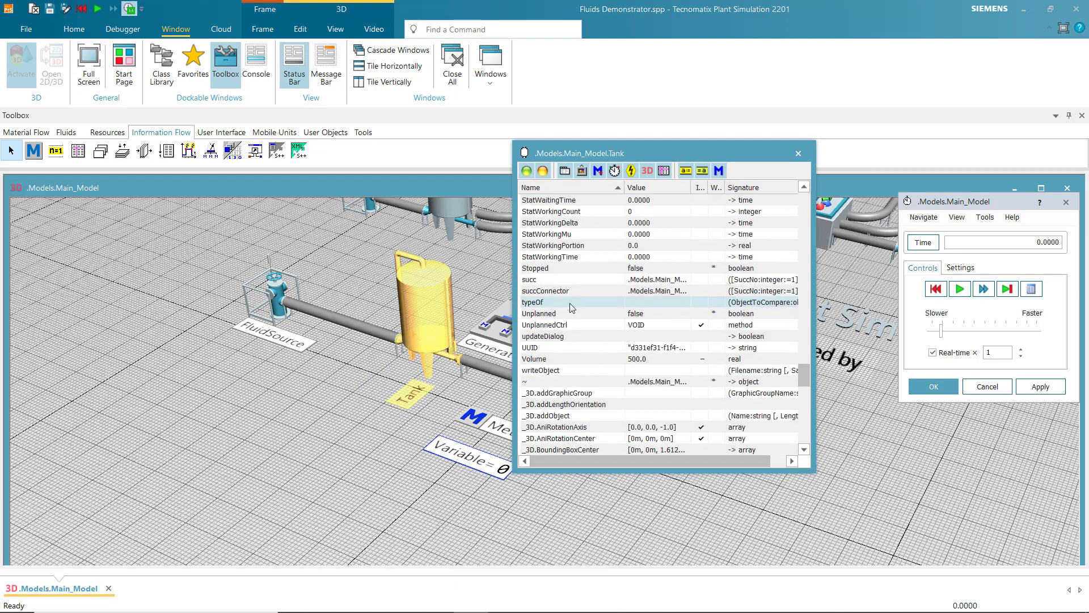
pyautogui.scroll(15, 596, 307)
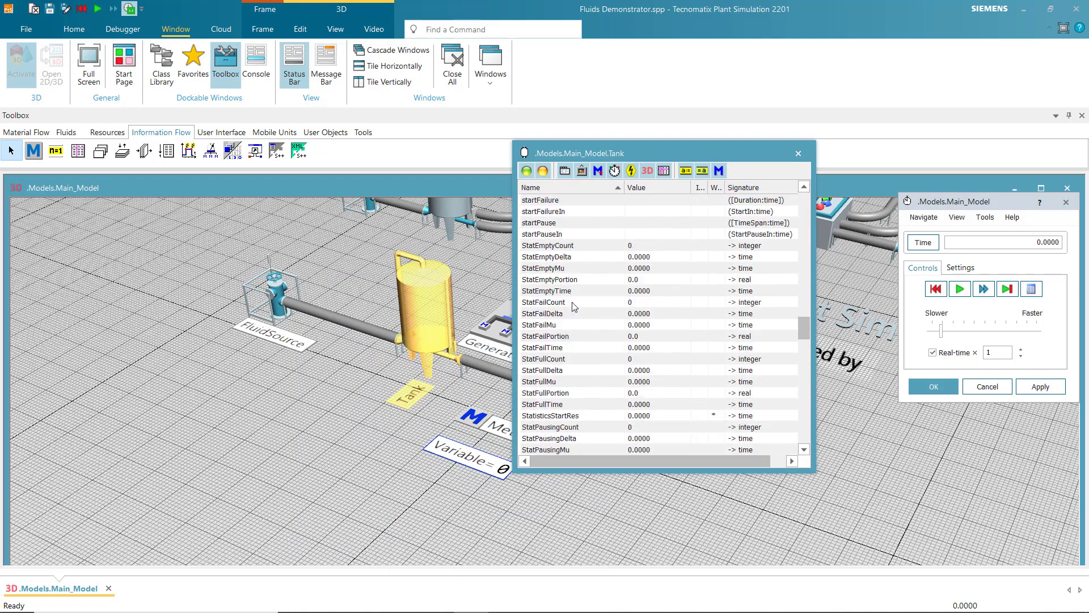
pyautogui.scroll(7, 622, 305)
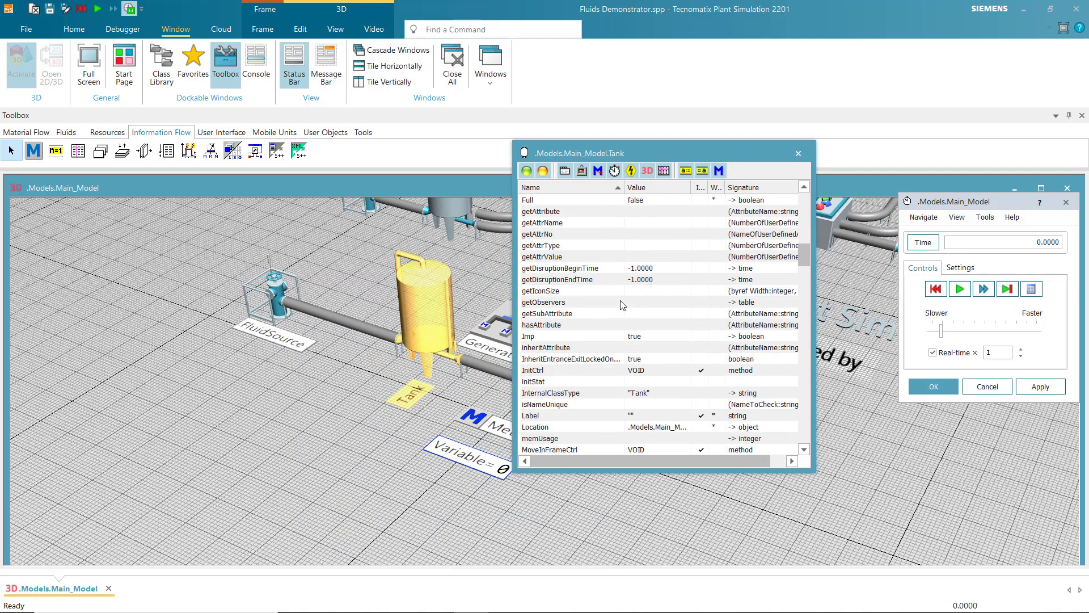
pyautogui.scroll(12, 623, 305)
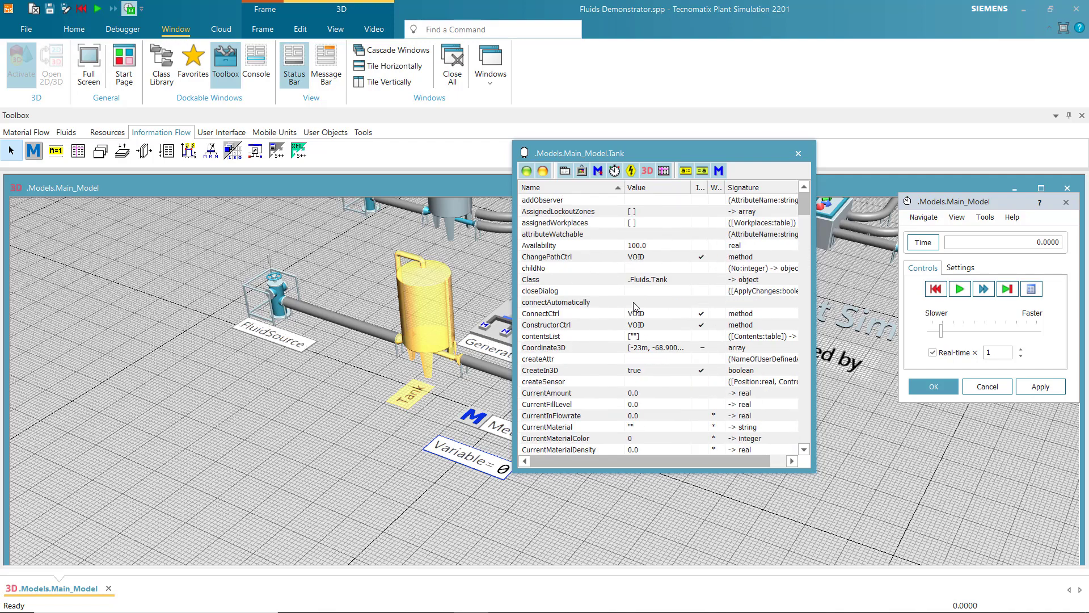
pyautogui.scroll(-4, 636, 292)
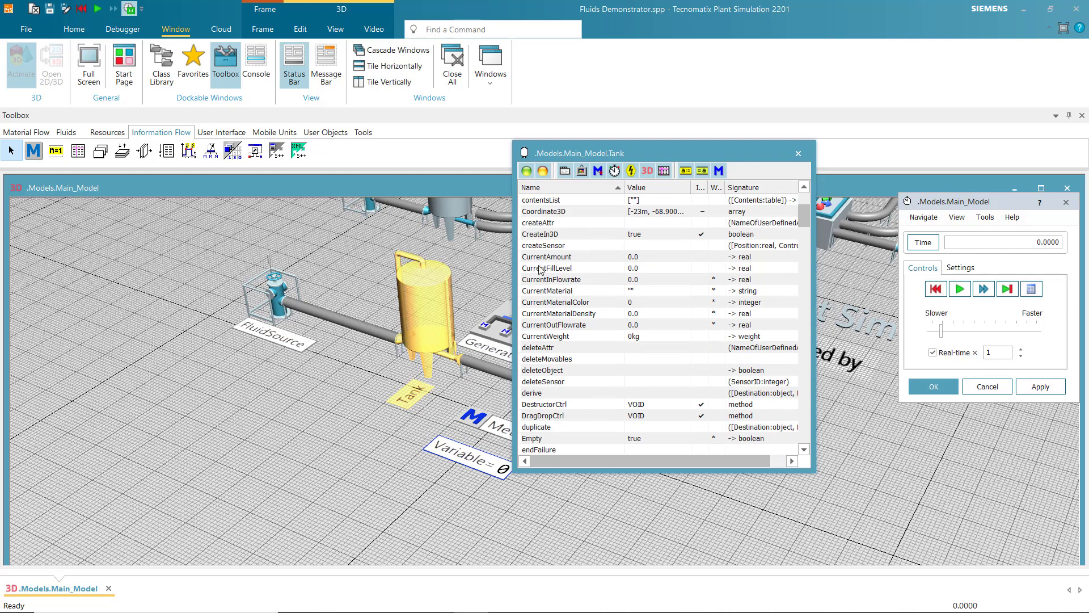
pyautogui.click(570, 256)
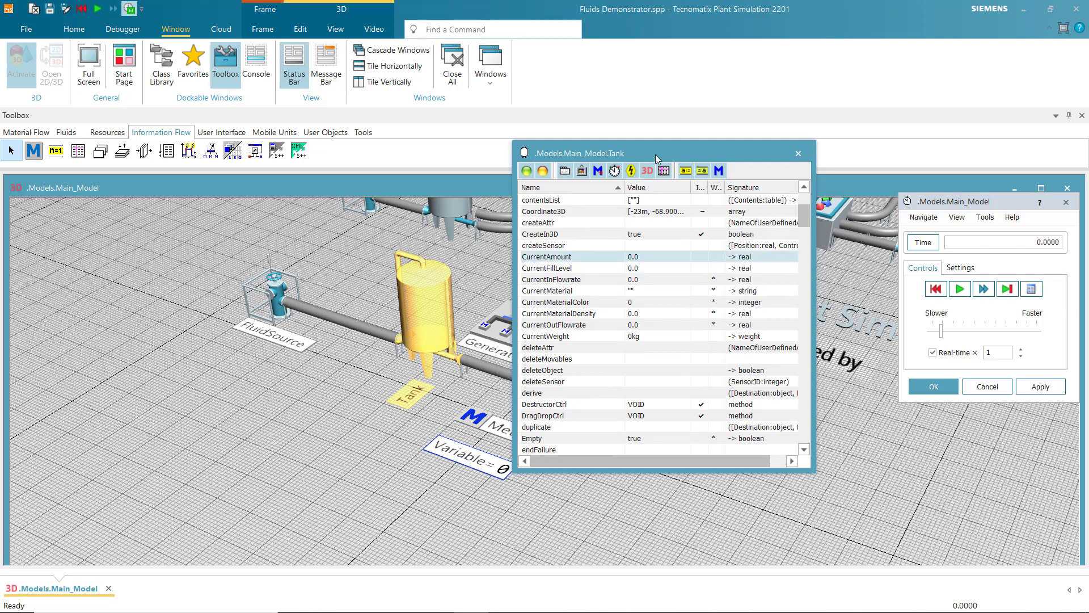
pyautogui.moveTo(656, 155); pyautogui.dragTo(915, 88)
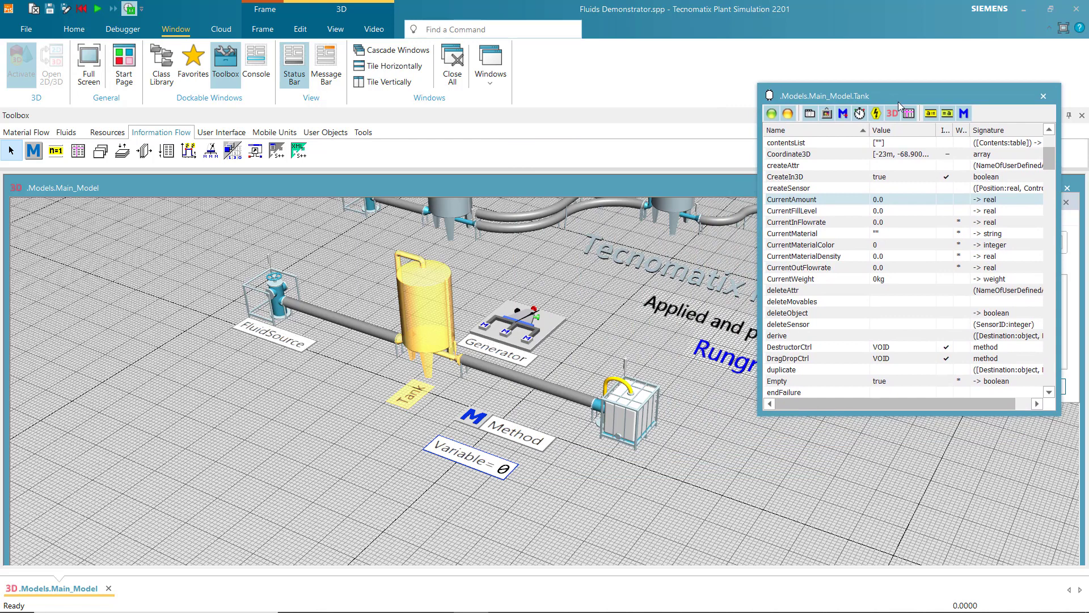
# Rename the Method in front of the second Pipe as M_TankCurrentAmount
pyautogui.click(506, 433)
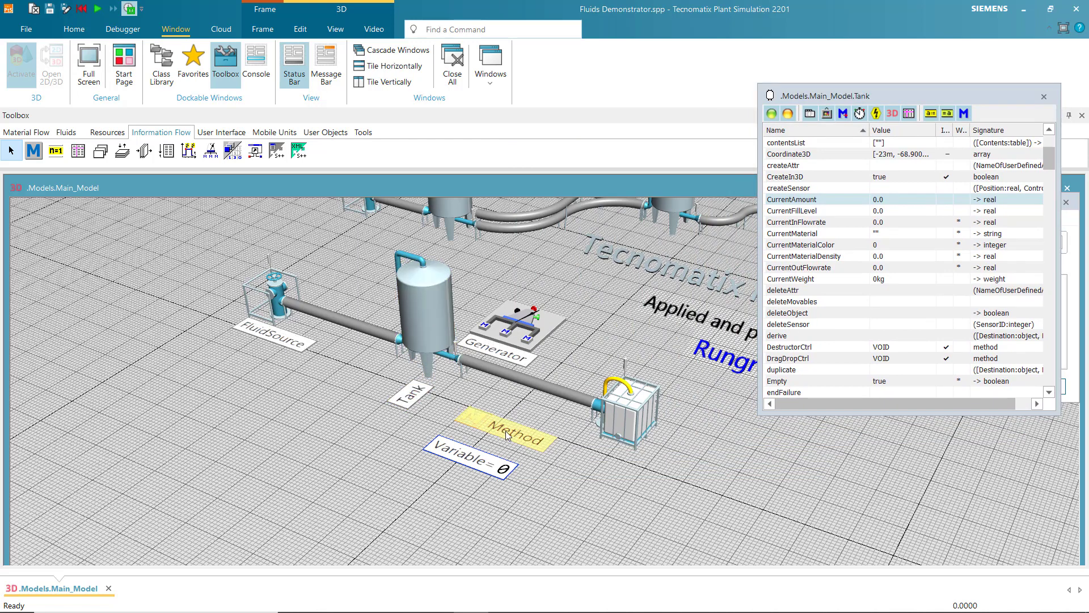
pyautogui.press('F2')
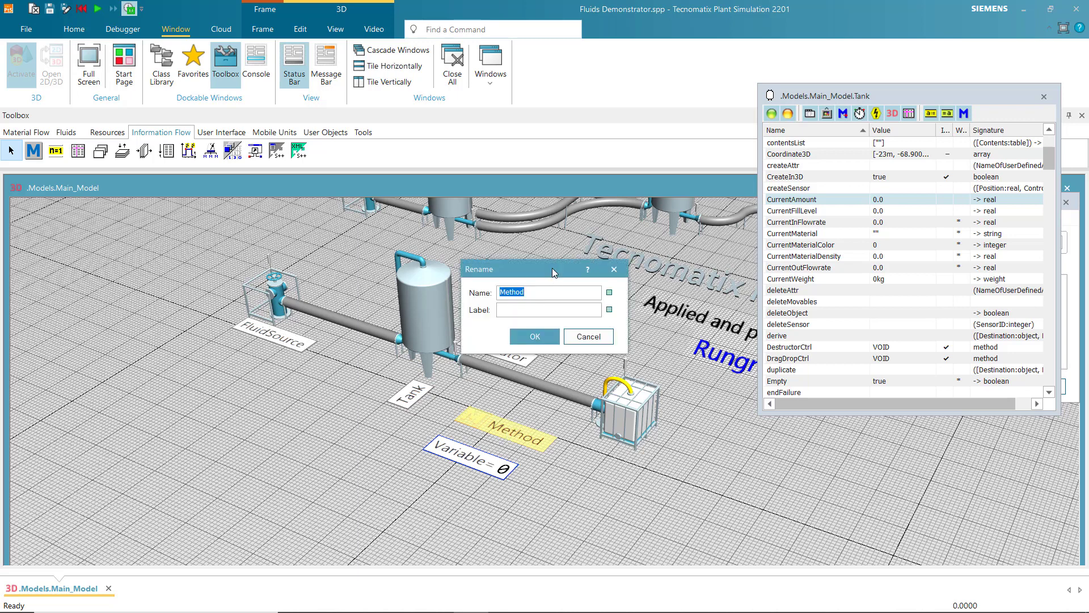
pyautogui.click(545, 237)
pyautogui.press('BackSpace')
pyautogui.press('BackSpace')
pyautogui.press('BackSpace')
pyautogui.press('BackSpace')
pyautogui.press('BackSpace')
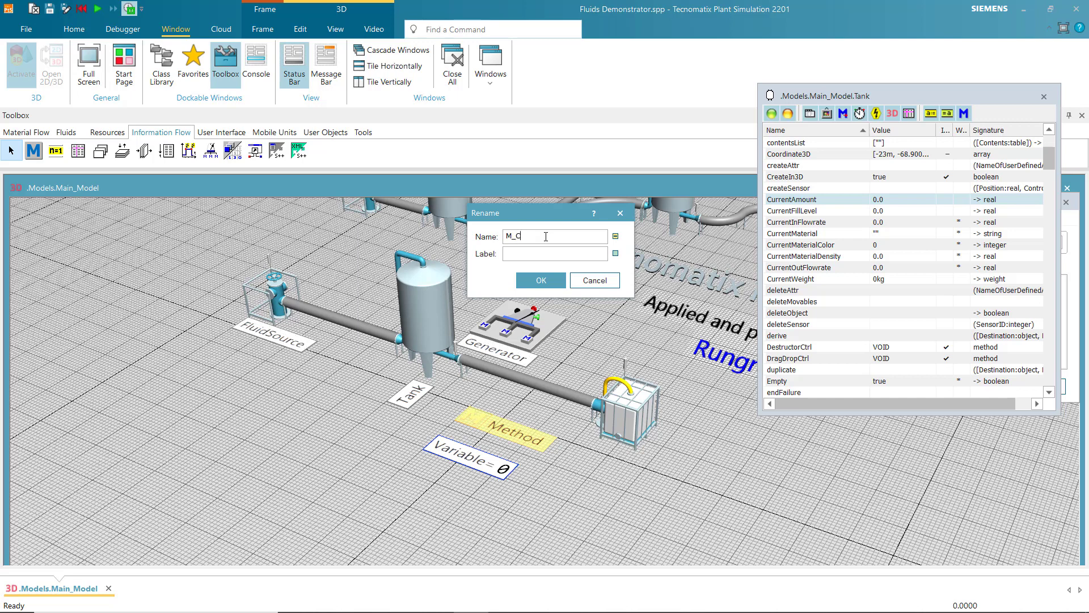
pyautogui.write('_Cu')
pyautogui.write('rrentA')
pyautogui.write('mo')
pyautogui.write('Tan')
pyautogui.write('k')
pyautogui.click(541, 280)
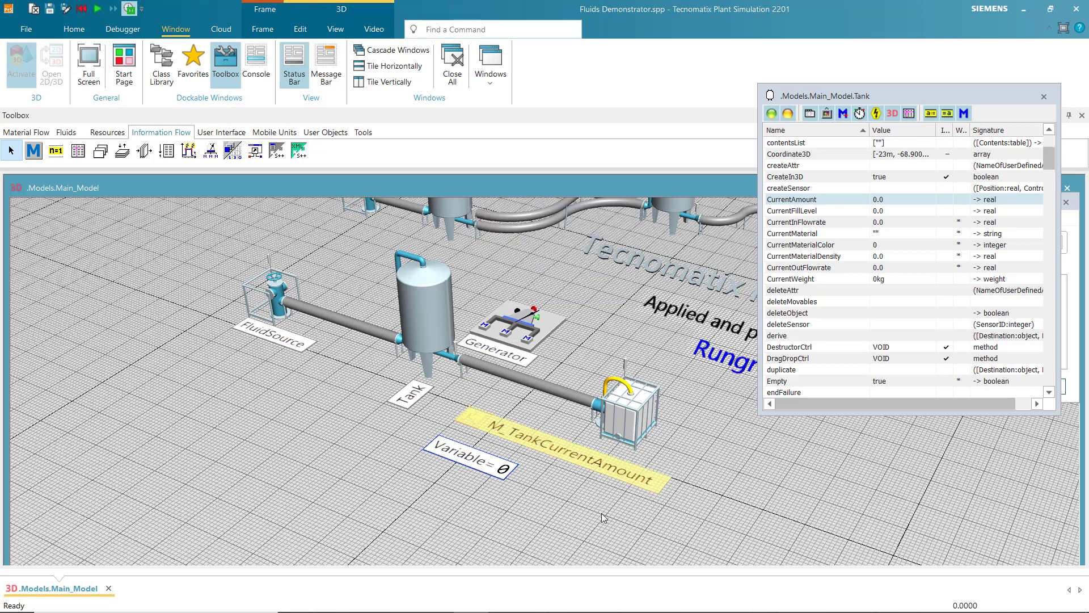
pyautogui.doubleClick(590, 468)
pyautogui.moveTo(235, 210); pyautogui.dragTo(747, 304)
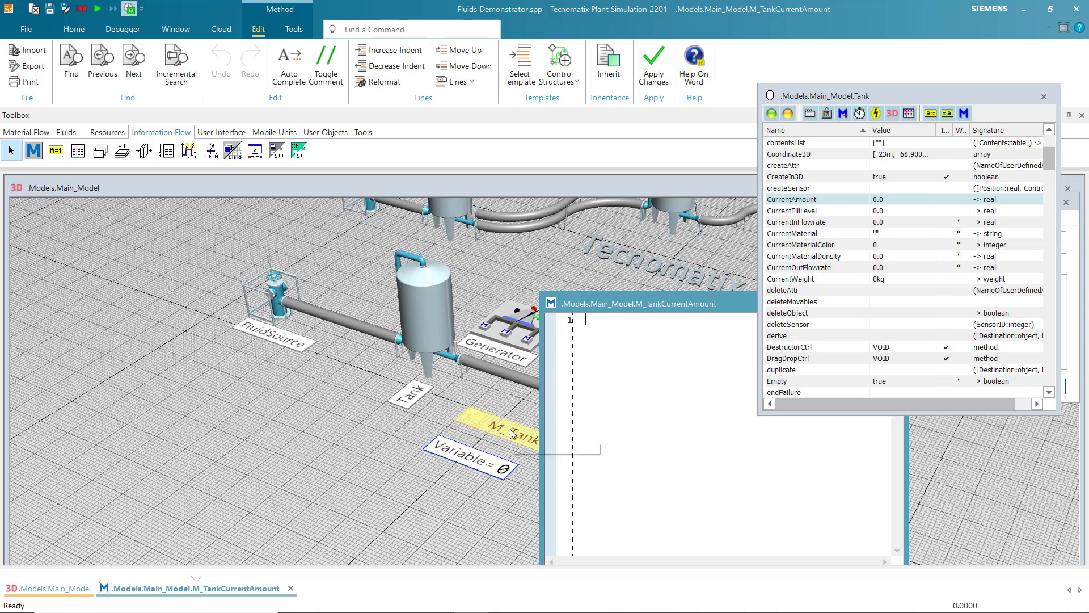
pyautogui.moveTo(568, 303); pyautogui.dragTo(227, 310)
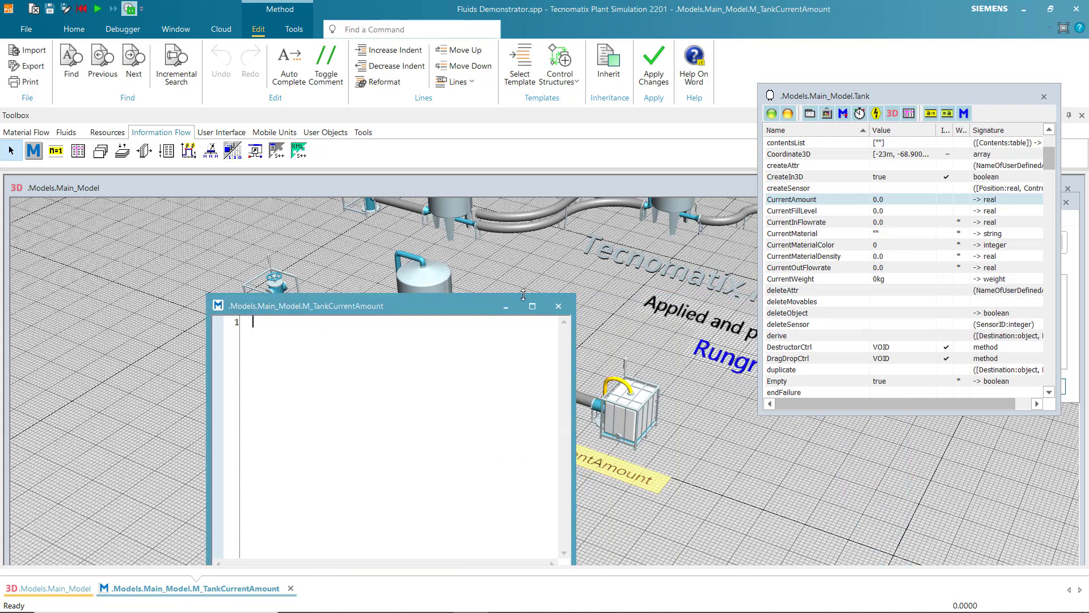
pyautogui.click(557, 304)
# Change the name of the Variable in front of the Method to TankCurrentAmount
pyautogui.doubleClick(485, 471)
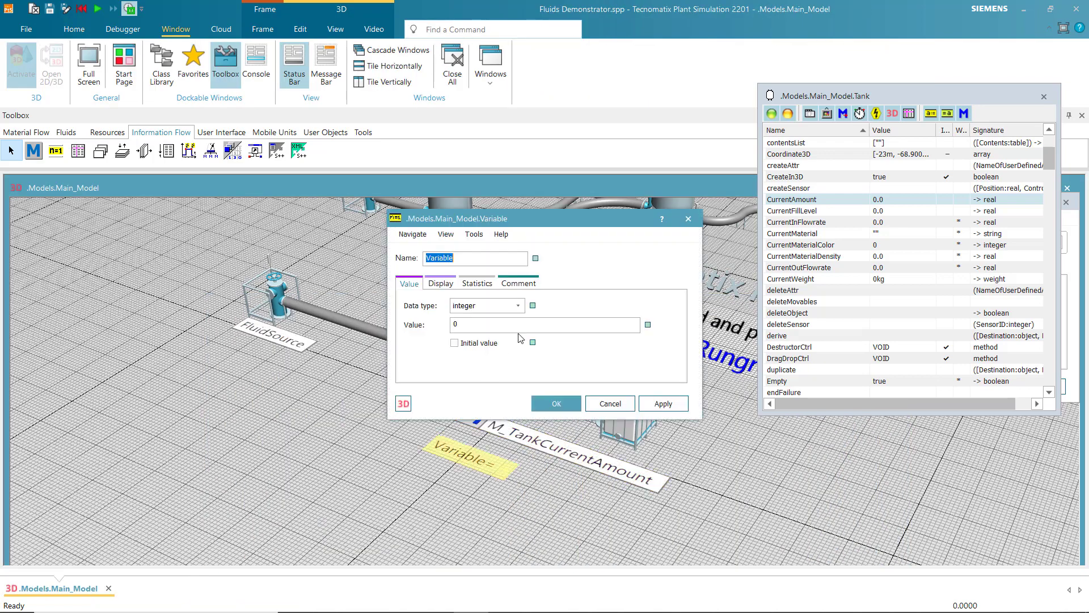
pyautogui.moveTo(502, 219); pyautogui.dragTo(471, 155)
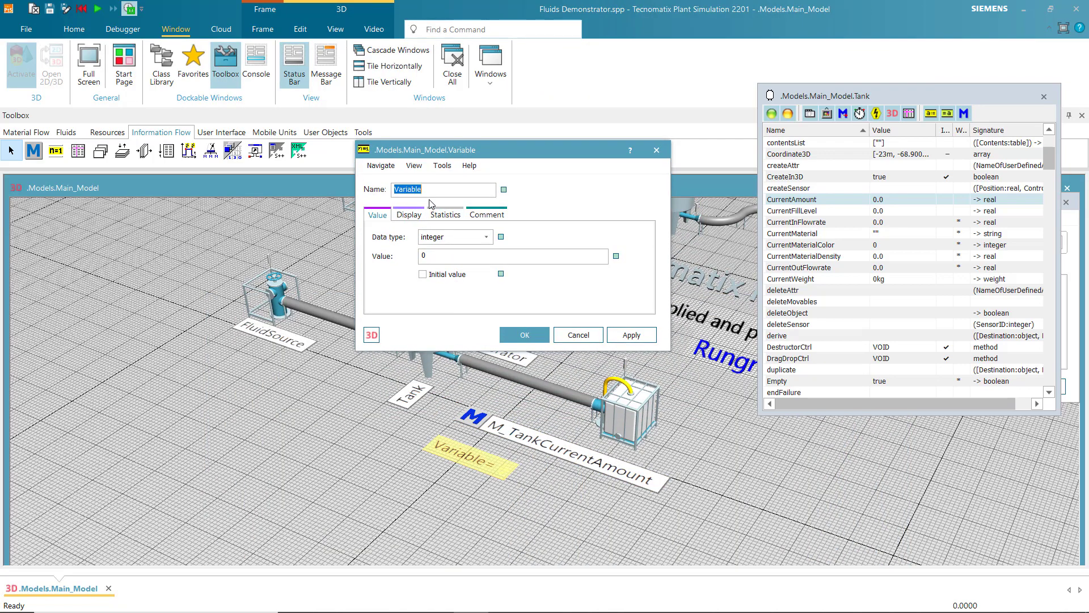
pyautogui.write('C')
pyautogui.write('urren')
pyautogui.write('tAm')
pyautogui.write('T')
pyautogui.write('ank')
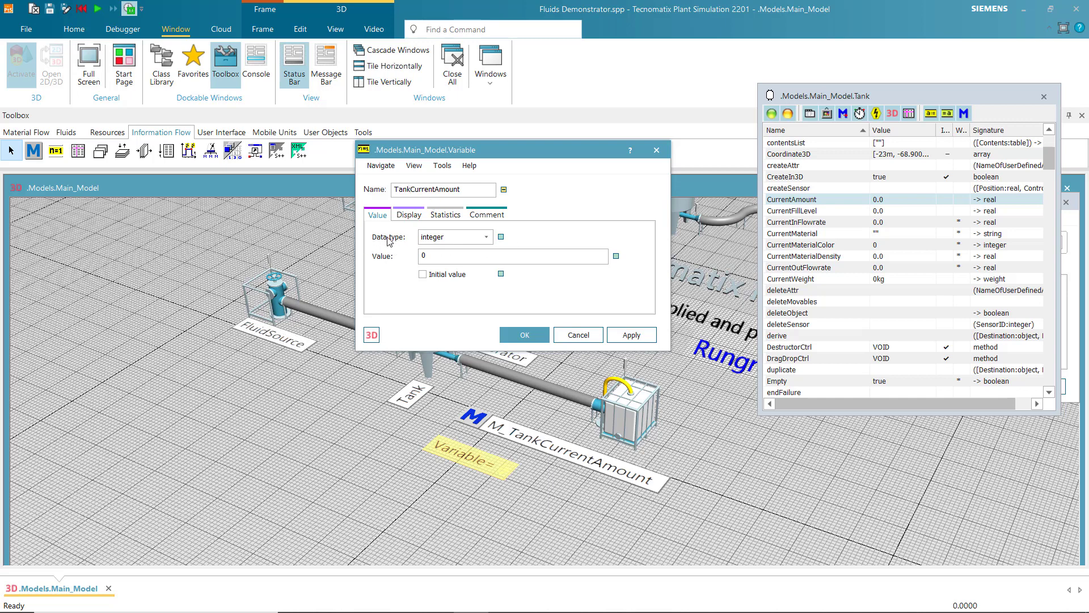
# Set the variable's data type to real, enable its initial value of 0 and apply the settings
pyautogui.click(446, 239)
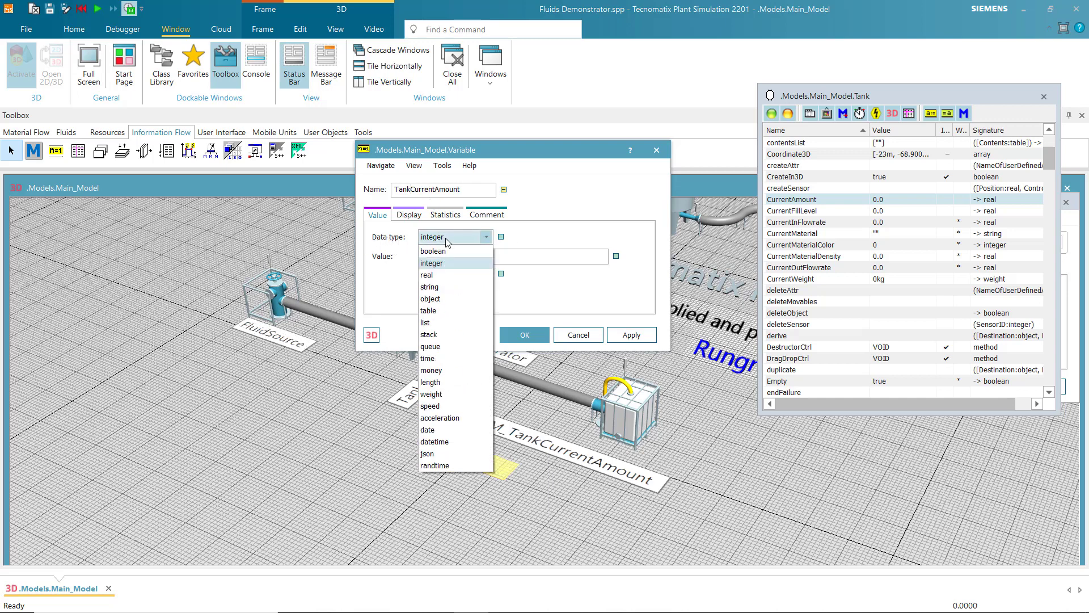
pyautogui.click(450, 276)
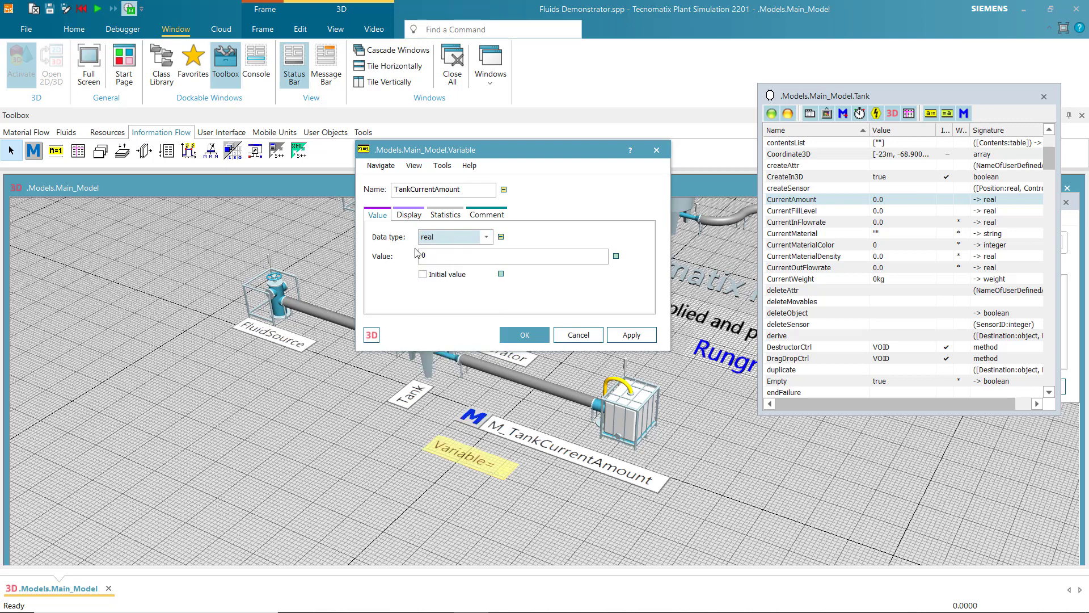
pyautogui.click(425, 277)
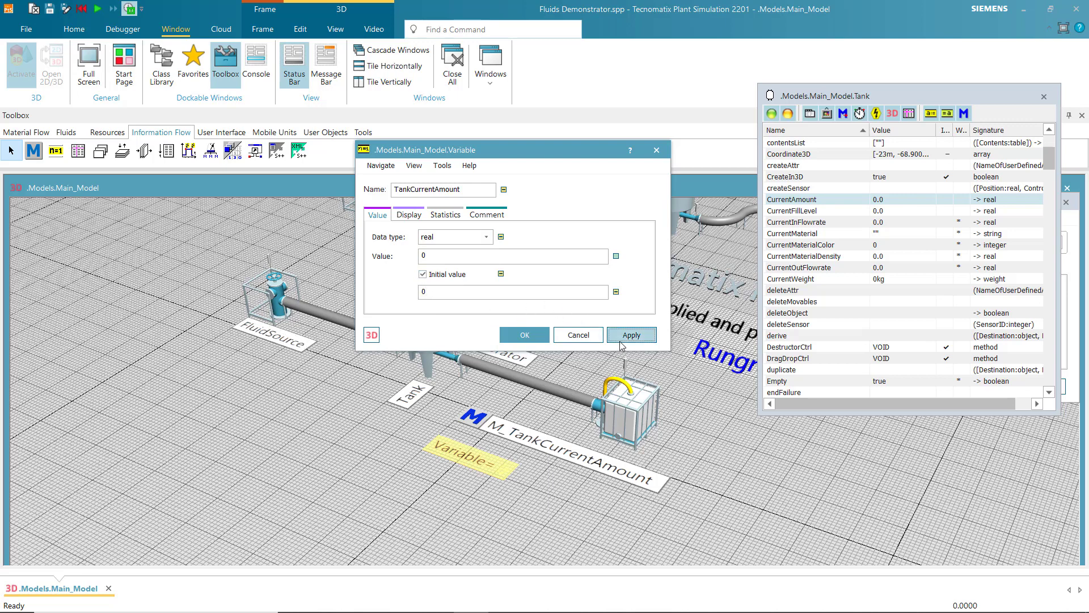
pyautogui.click(622, 335)
pyautogui.click(522, 336)
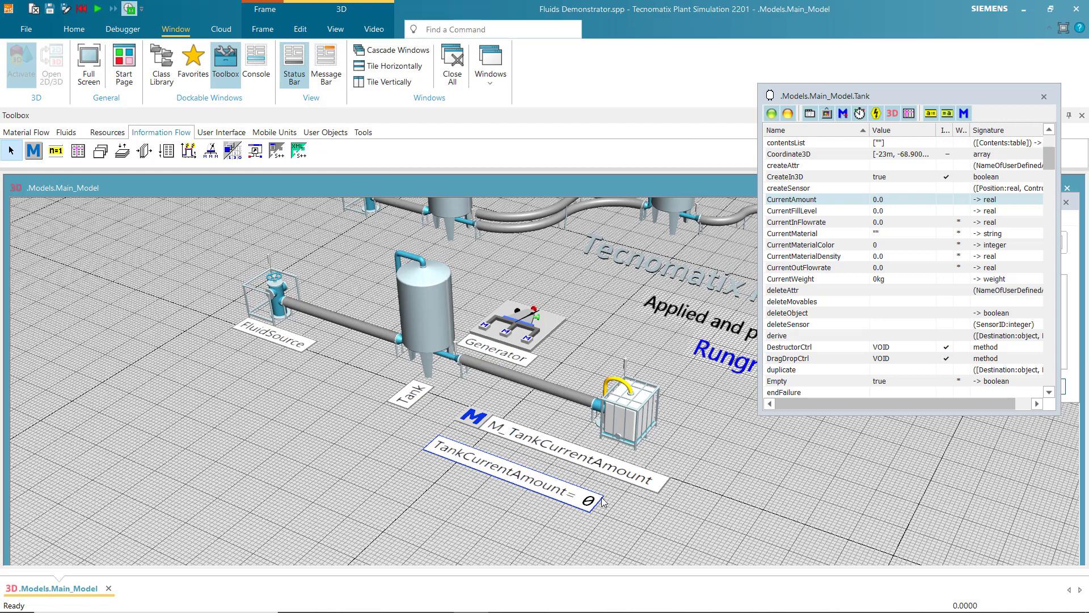
# Open the M_TankCurrentAmount method's code, keep its first line empty and move the window clear of the variable
pyautogui.doubleClick(549, 444)
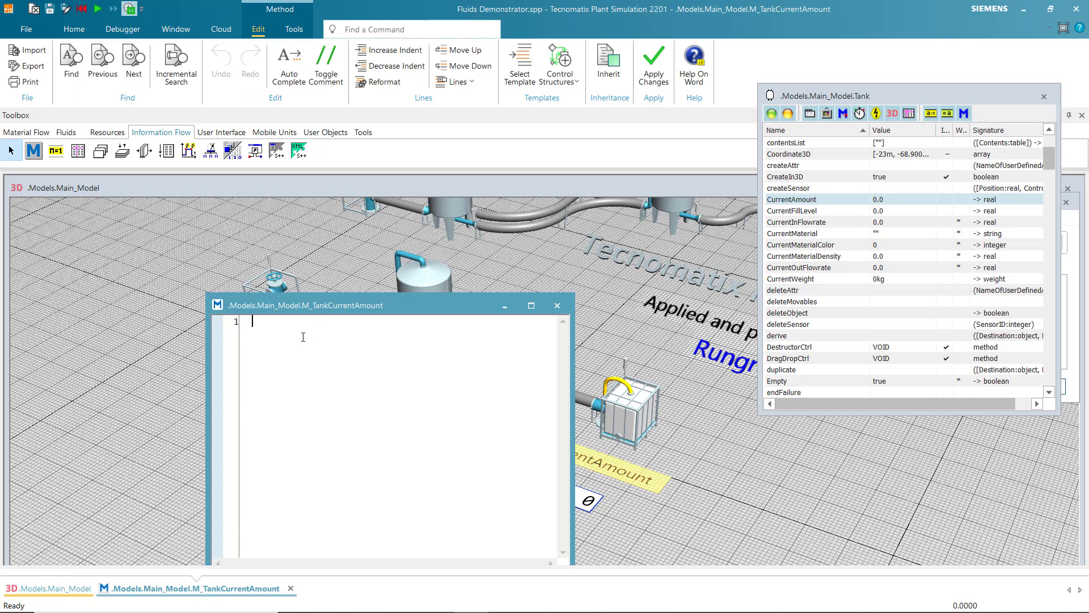
pyautogui.write('Tank')
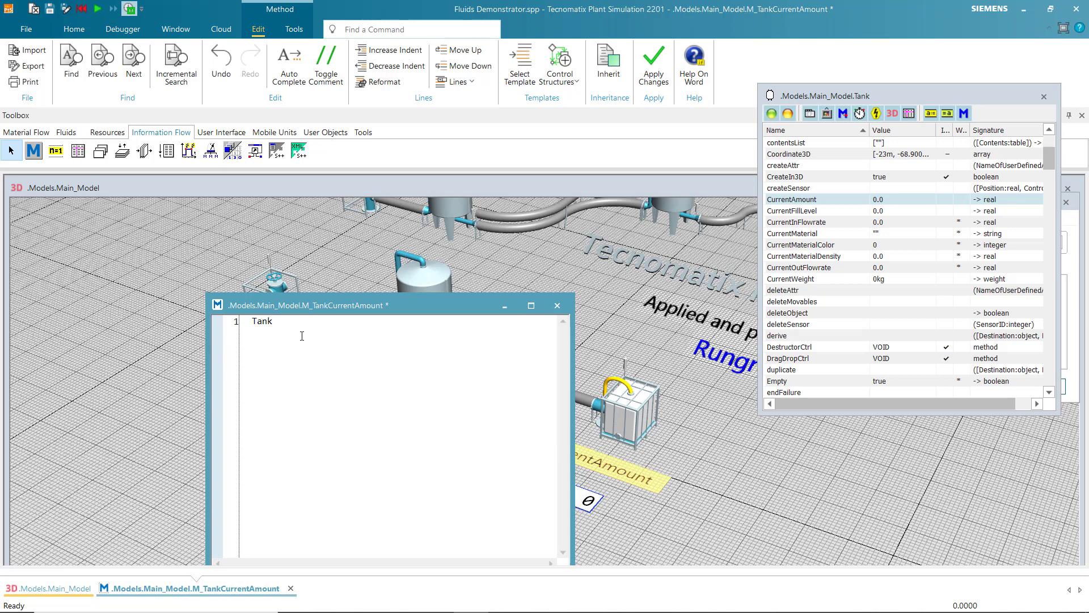
pyautogui.write('.')
pyautogui.press('BackSpace')
pyautogui.press('BackSpace')
pyautogui.press('BackSpace')
pyautogui.press('BackSpace')
pyautogui.press('BackSpace')
pyautogui.moveTo(419, 301); pyautogui.dragTo(283, 203)
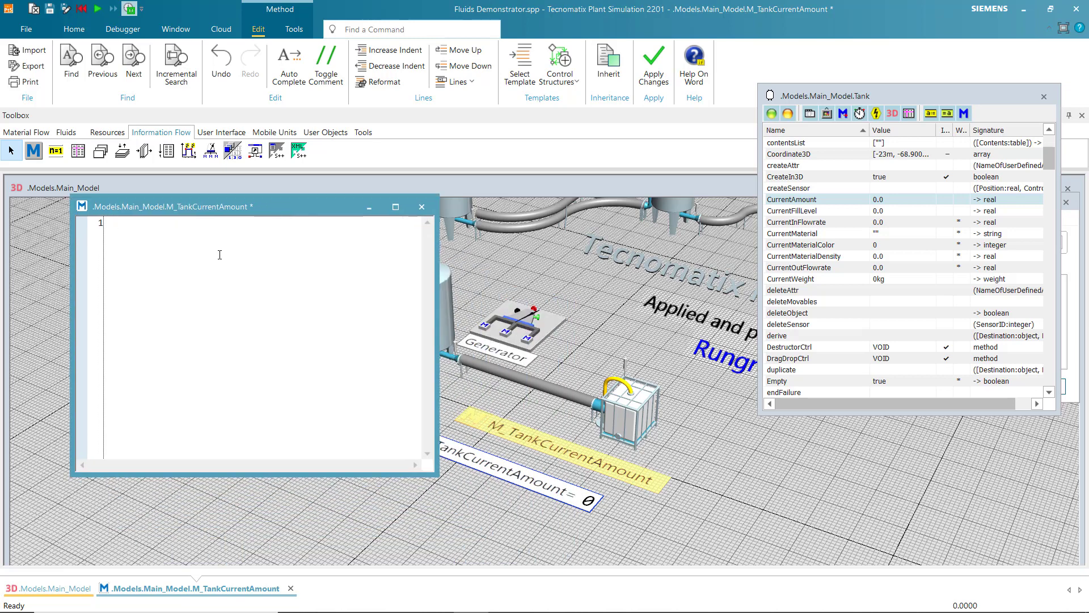
# Copy the variable's name TankCurrentAmount from its dialog into the first line of the M_TankCurrentAmount code
pyautogui.write('TannkCurrentAmount')
pyautogui.doubleClick(509, 454)
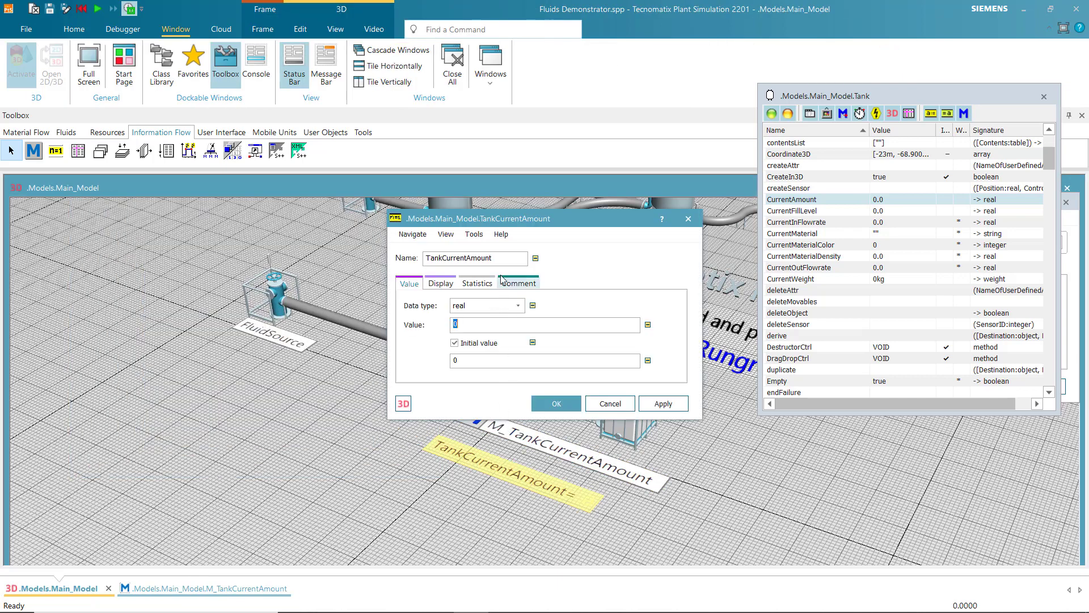
pyautogui.hotkey('shift', 'Tab')
pyautogui.hotkey('shift', 'Tab')
pyautogui.hotkey('shift', 'Tab')
pyautogui.hotkey('ctrl', 'c')
pyautogui.click(233, 589)
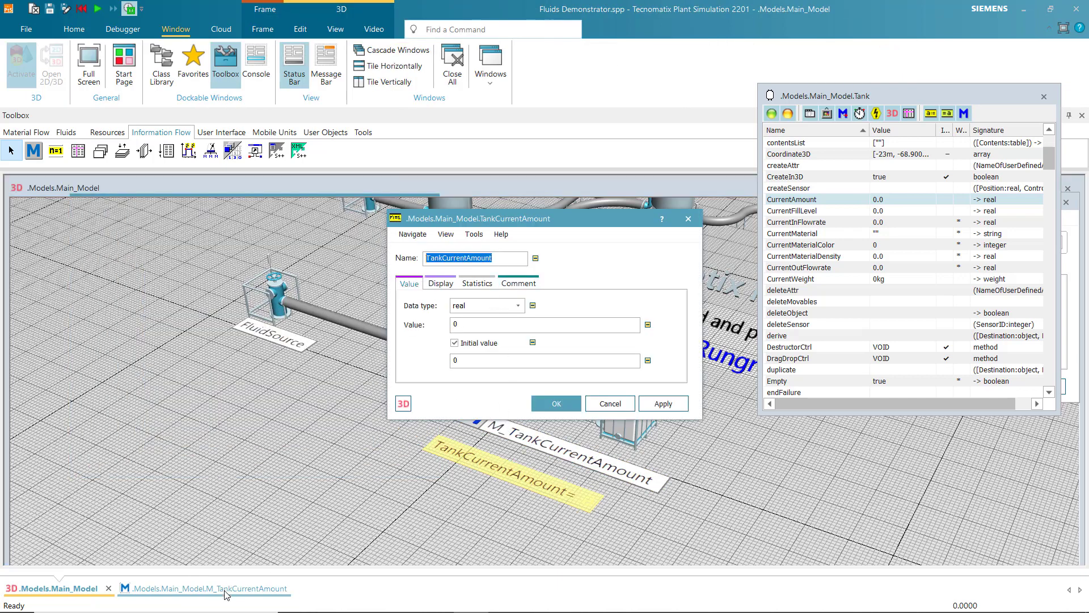
pyautogui.hotkey('ctrl', 'a')
pyautogui.hotkey('ctrl', 'v')
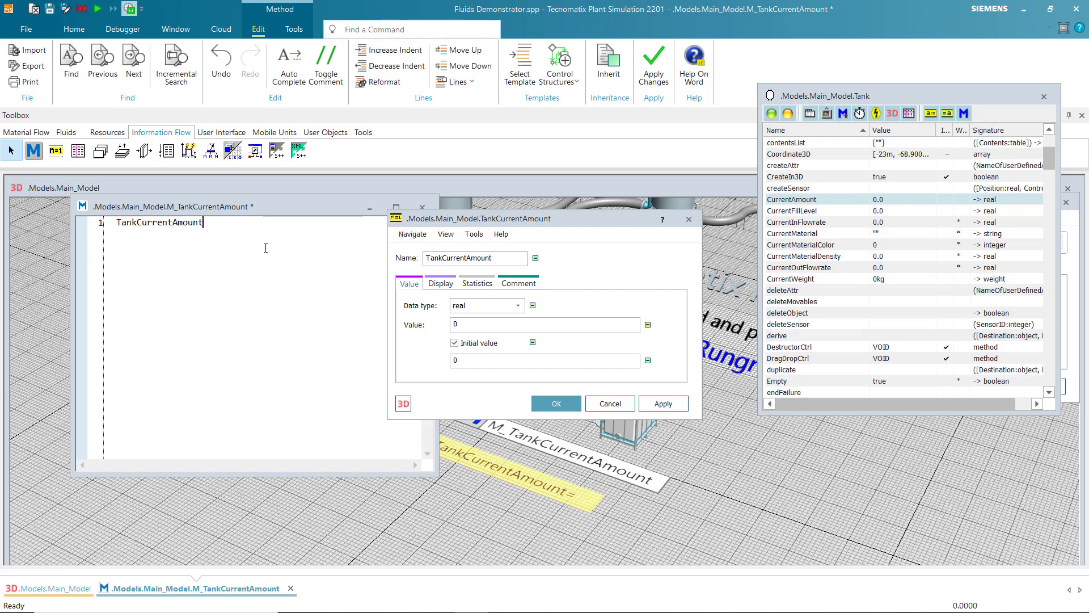
# Complete the code line as TankCurrentAmount := Tank.CurrentAmount and apply the changes to the method
pyautogui.write(':=')
pyautogui.moveTo(549, 218); pyautogui.dragTo(720, 188)
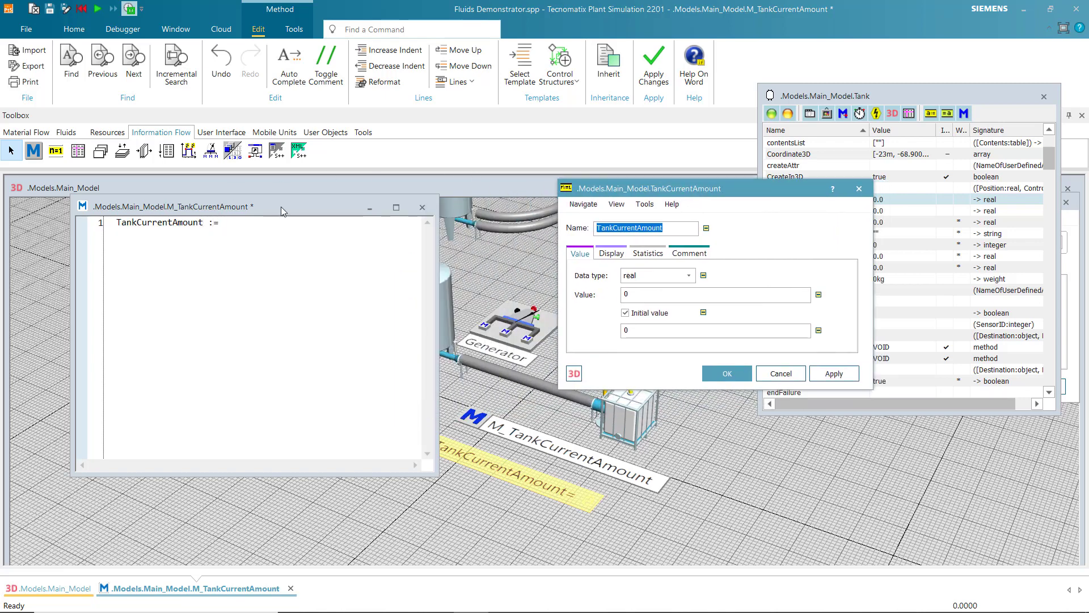
pyautogui.click(242, 225)
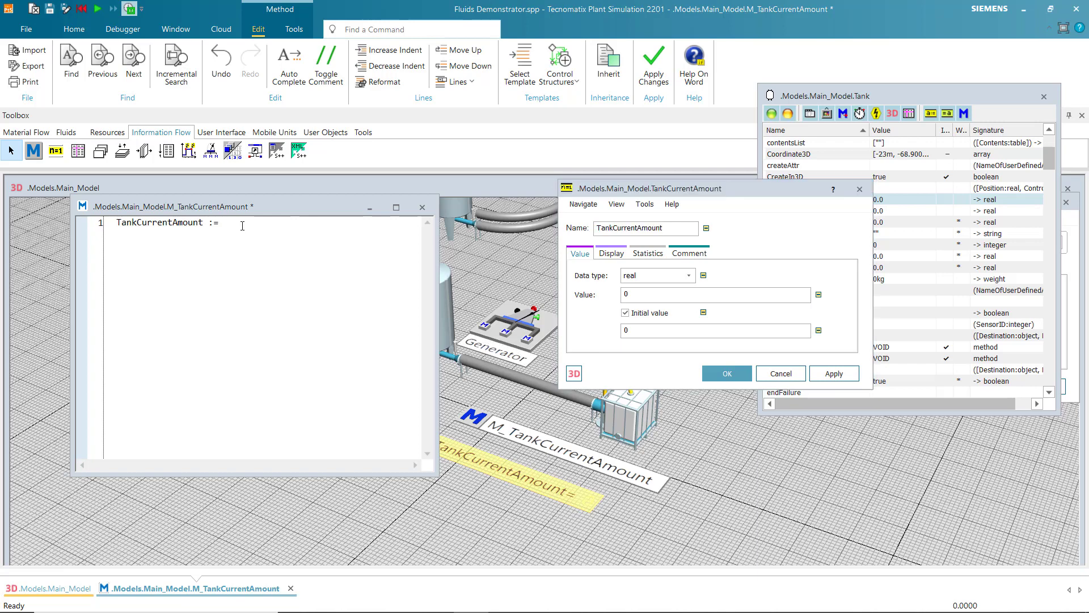
pyautogui.write('Tank.')
pyautogui.moveTo(326, 205); pyautogui.dragTo(277, 211)
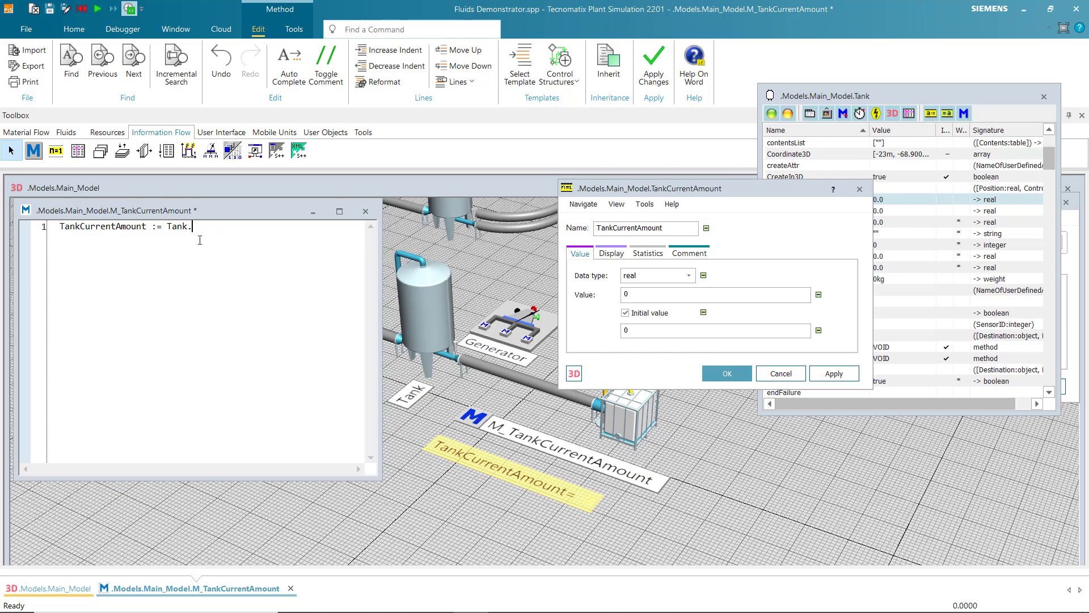
pyautogui.write('CurrentA')
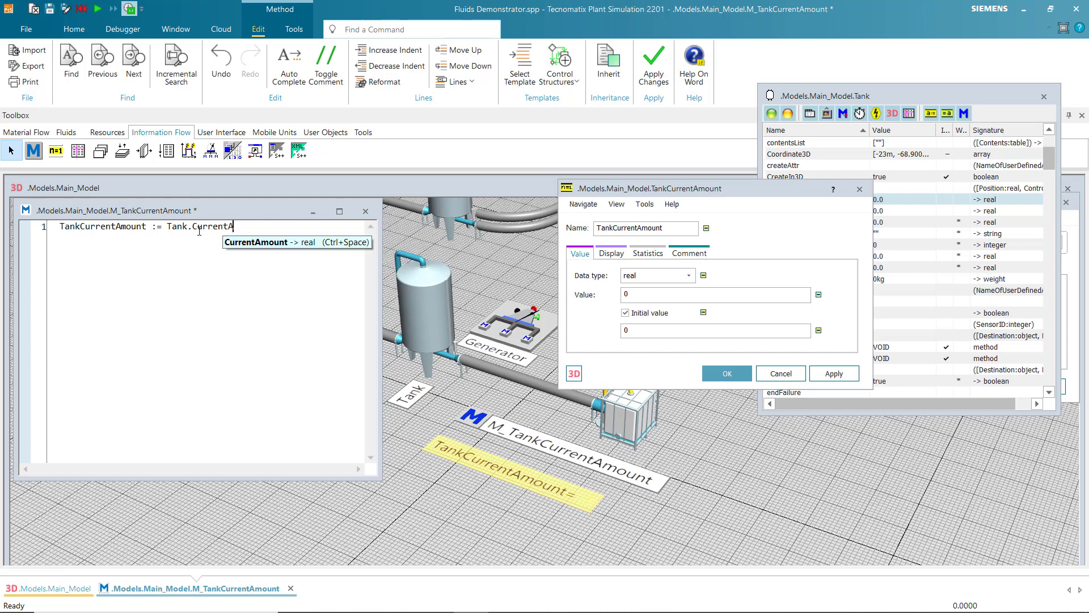
pyautogui.press('Return')
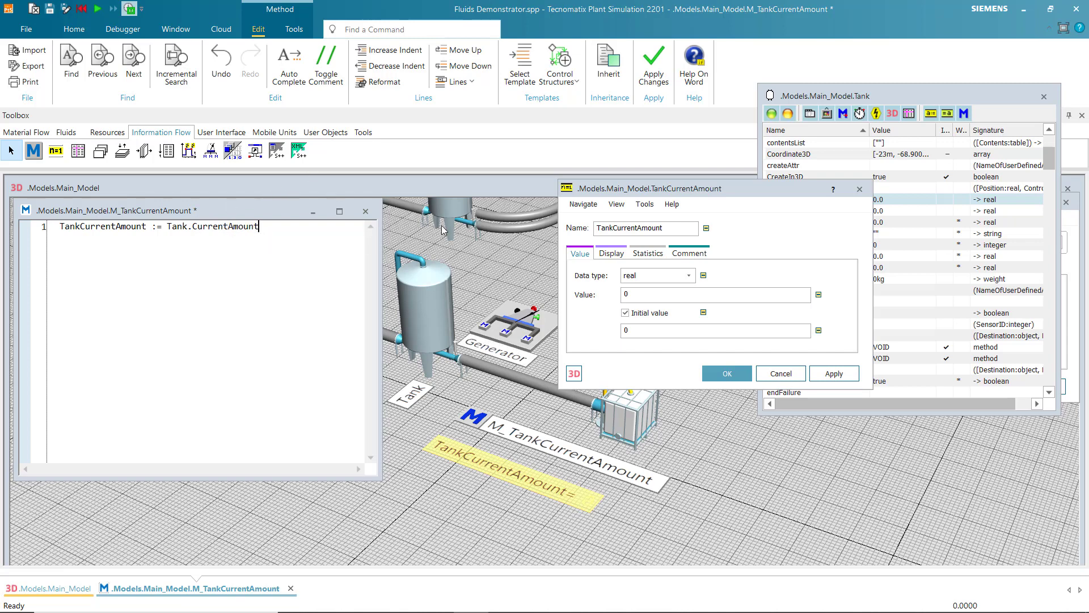
pyautogui.rightClick(283, 225)
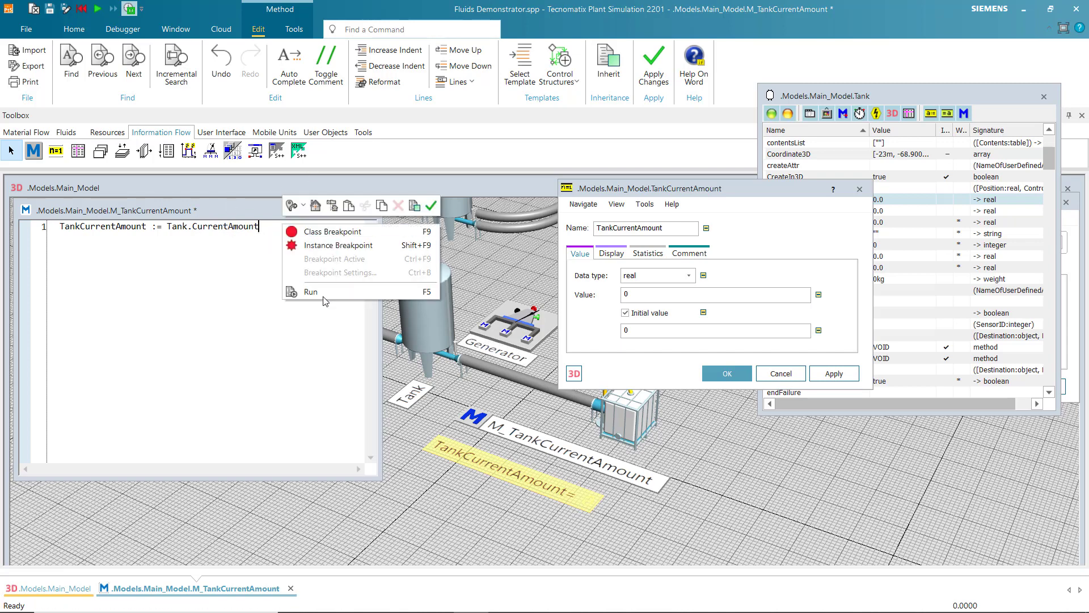
pyautogui.click(430, 207)
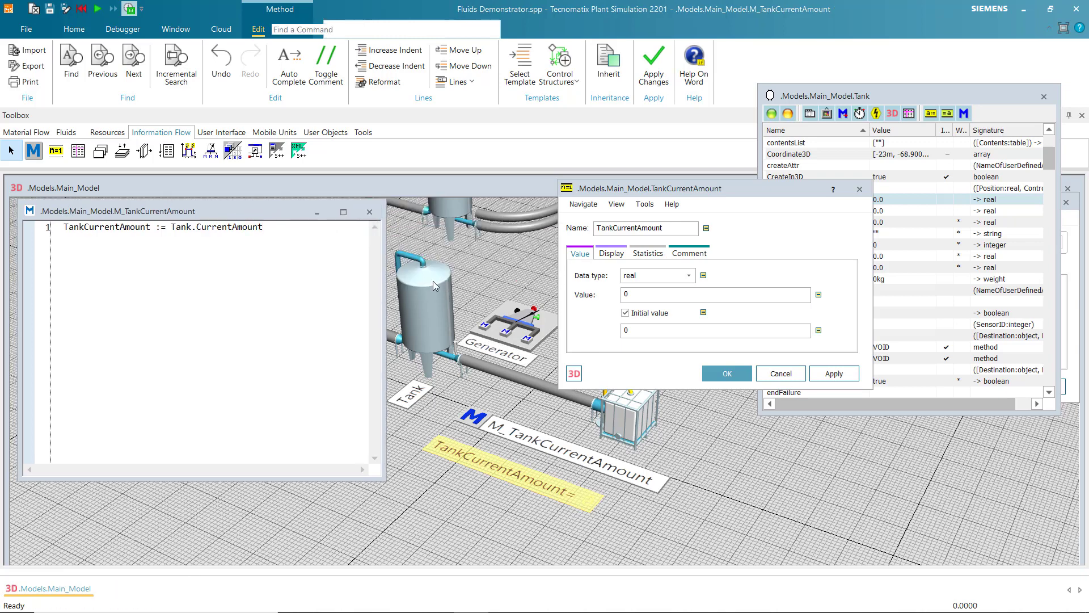
# Close the method's code and the variable's dialog, and set the Generator's interval to 2 seconds
pyautogui.click(365, 211)
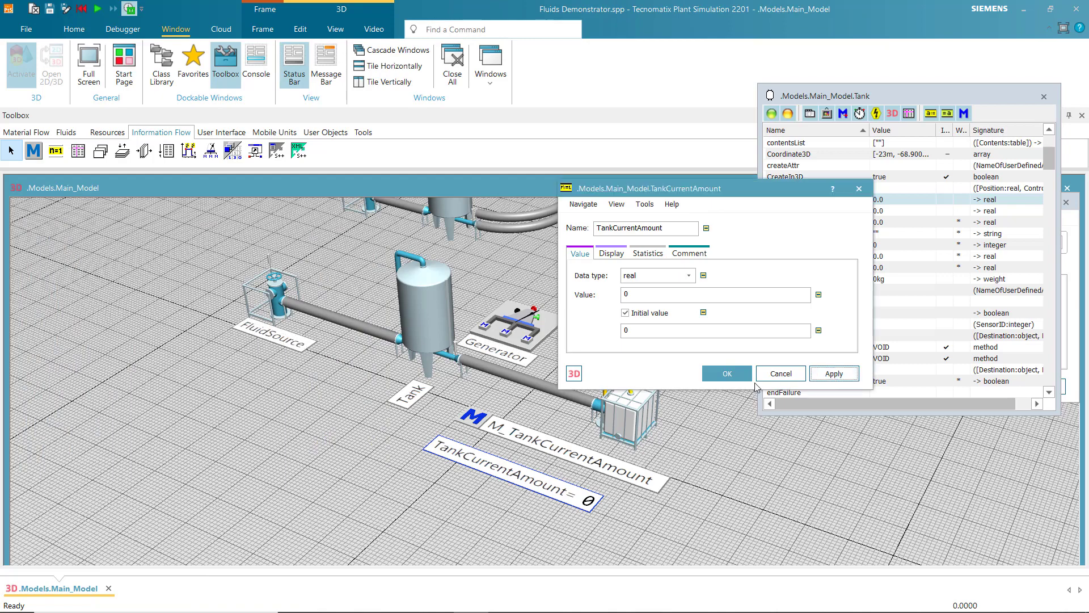
pyautogui.click(725, 372)
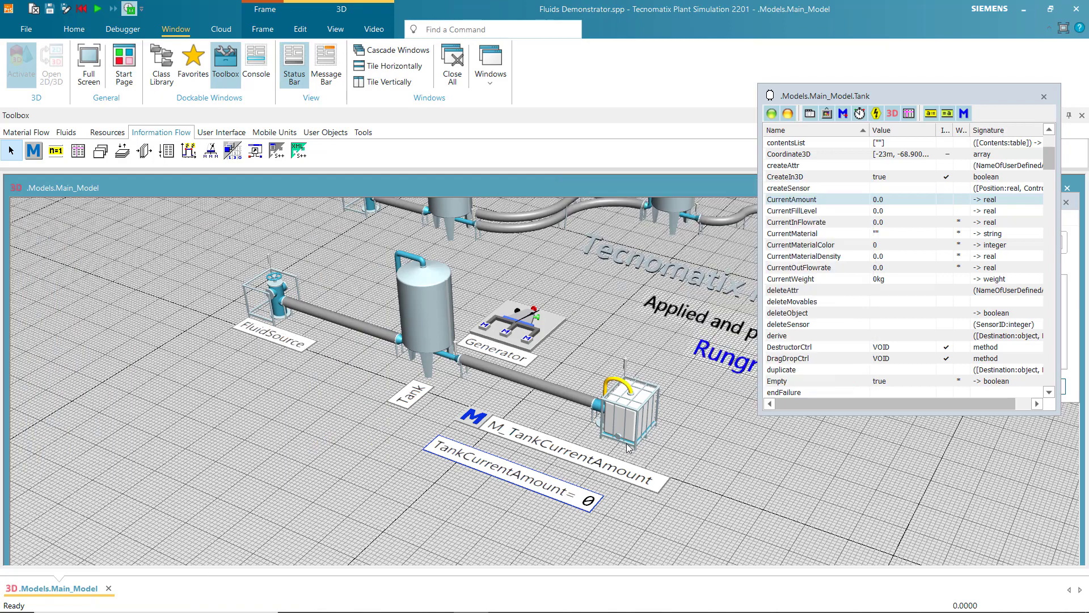
pyautogui.doubleClick(506, 328)
pyautogui.moveTo(566, 186); pyautogui.dragTo(731, 43)
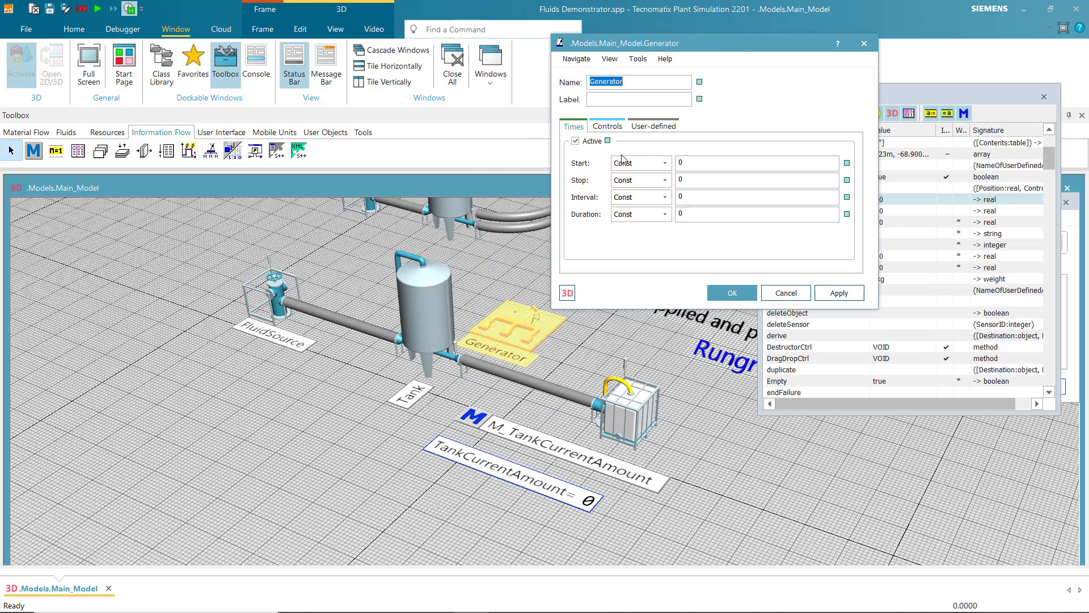
pyautogui.click(692, 197)
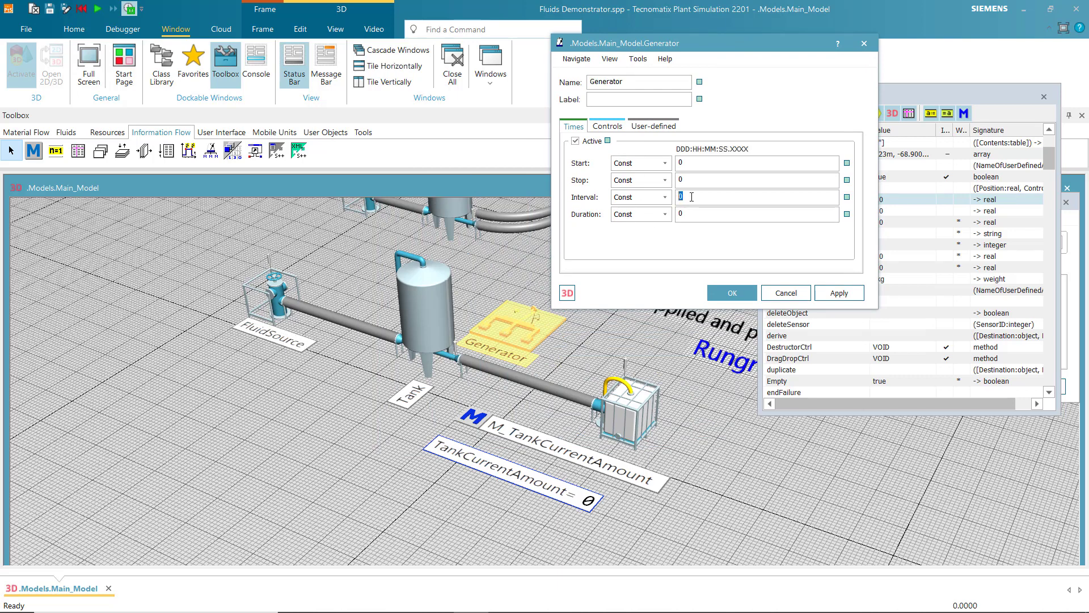
pyautogui.write('2')
# Assign M_TankCurrentAmount as the Generator's interval control, confirm the settings and close the Tank's attribute list
pyautogui.click(608, 127)
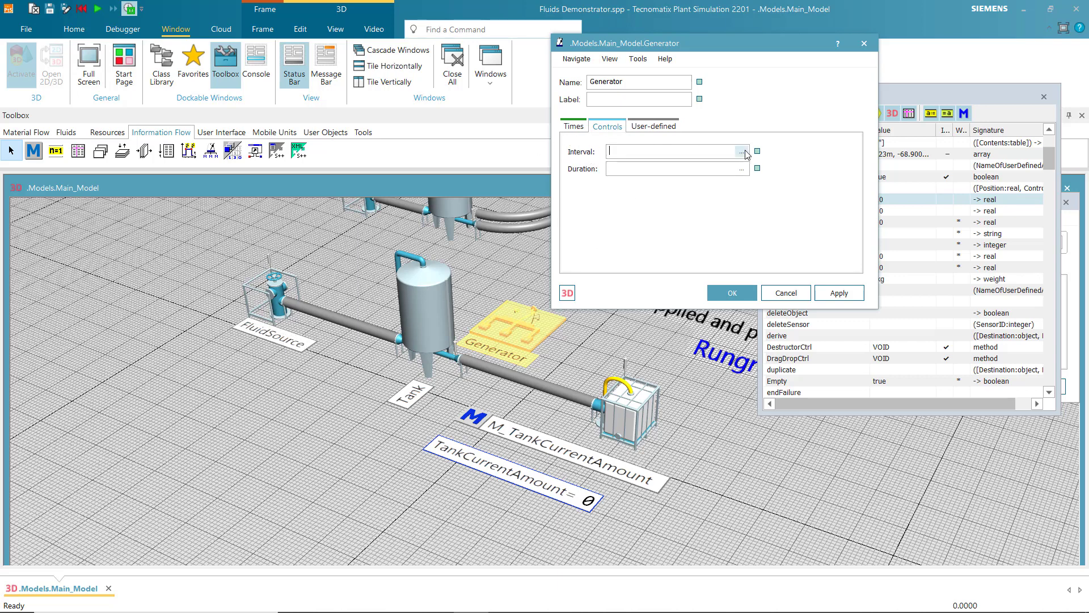
pyautogui.click(573, 126)
pyautogui.click(607, 126)
pyautogui.click(743, 153)
pyautogui.click(778, 165)
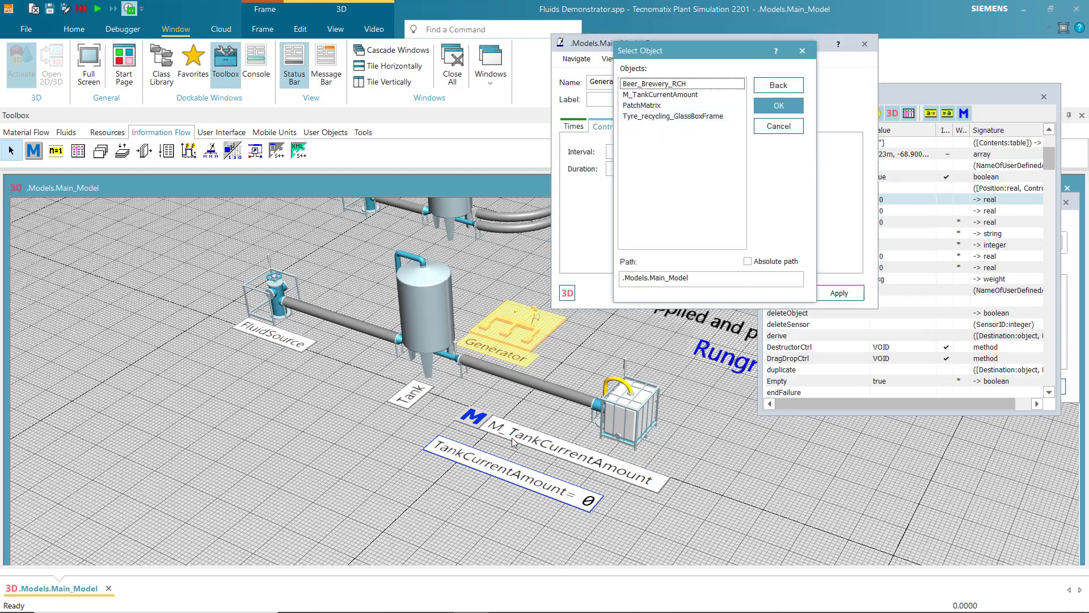
pyautogui.click(661, 94)
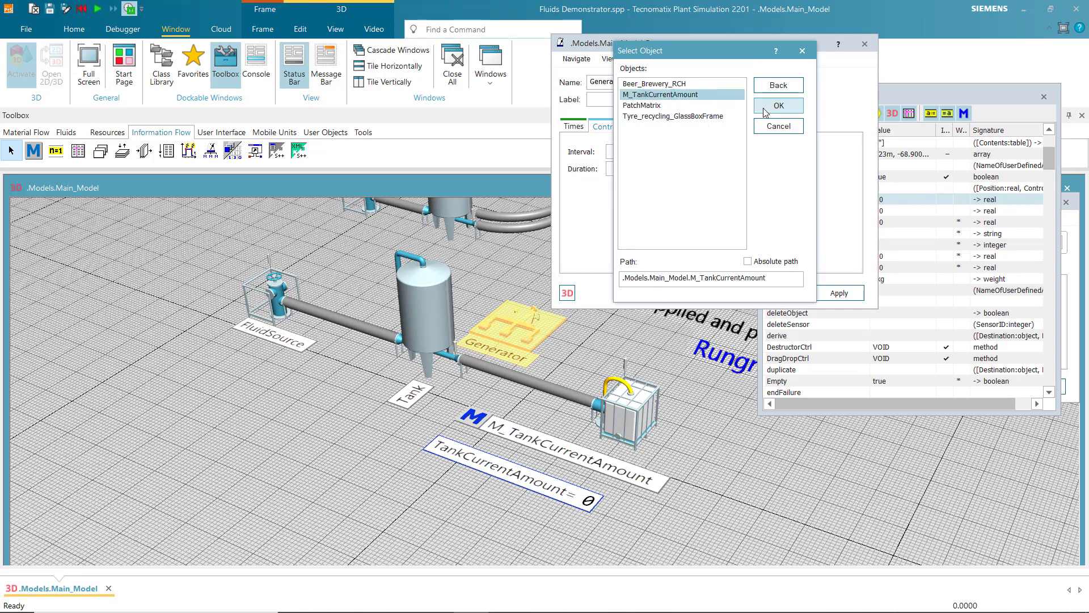
pyautogui.click(778, 106)
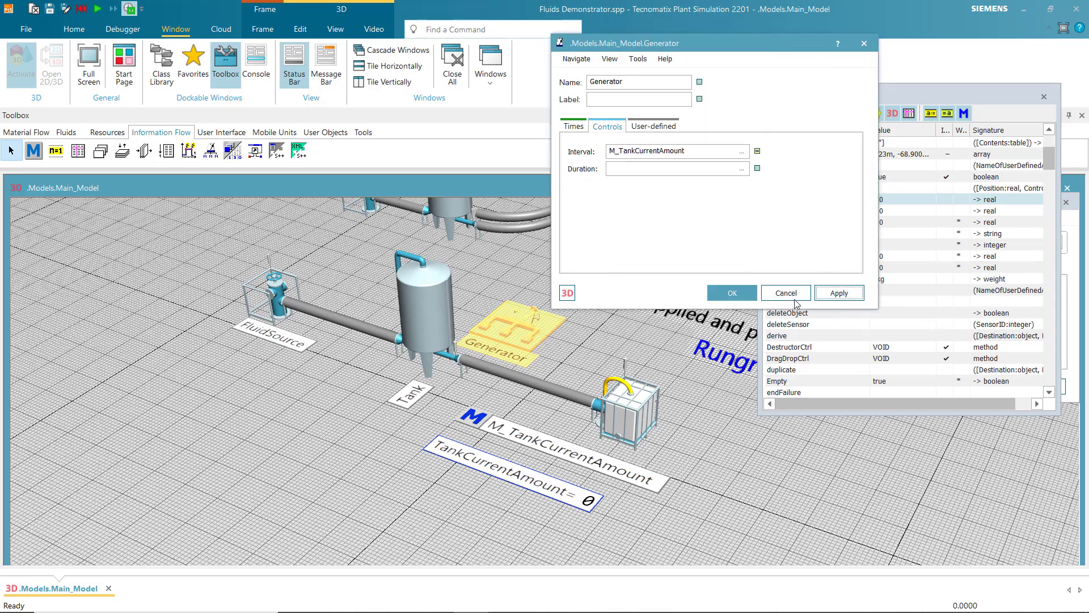
pyautogui.click(732, 293)
pyautogui.click(1044, 97)
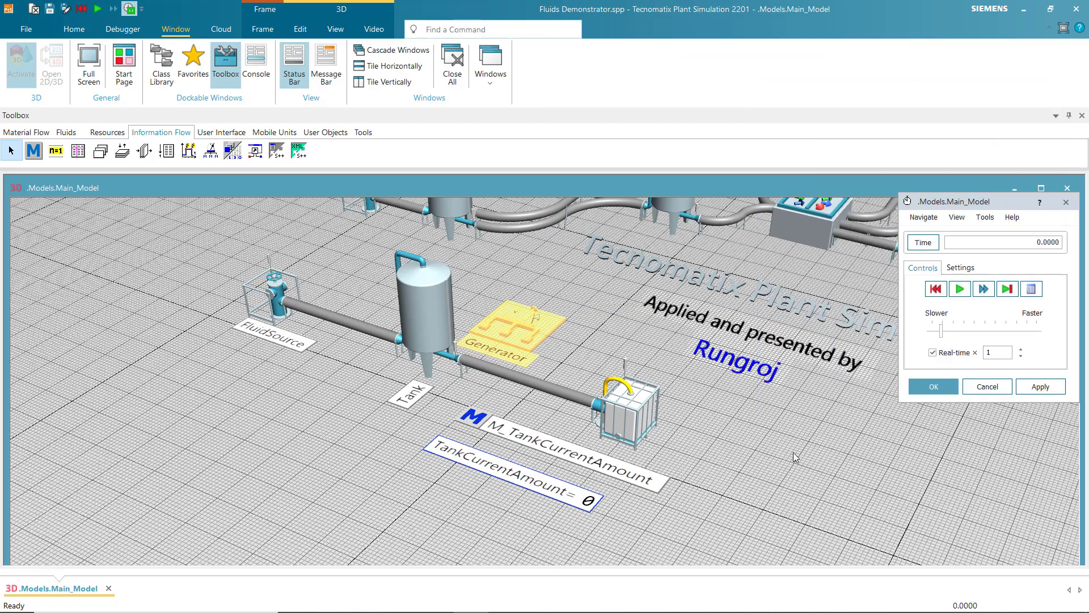
# Reset the simulation and start it at real-time speed
pyautogui.scroll(-5, 373, 295)
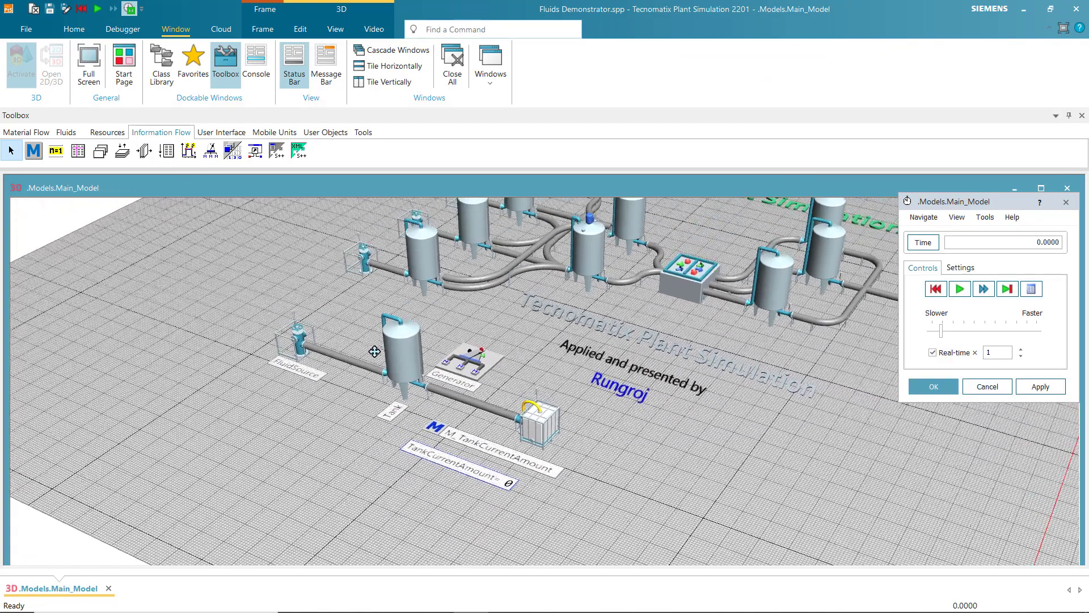
pyautogui.click(935, 289)
pyautogui.click(963, 292)
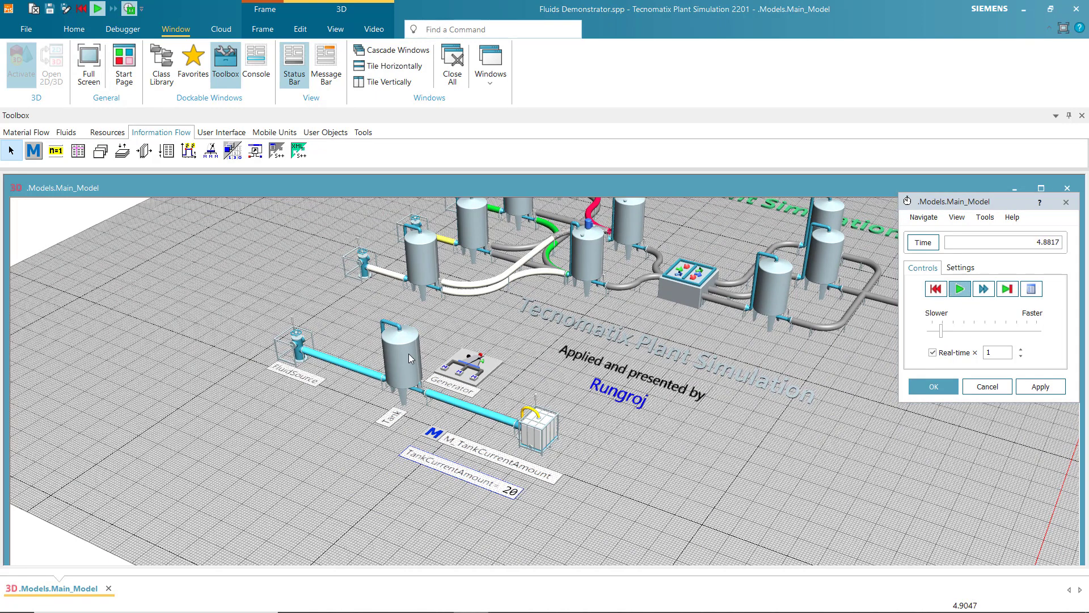
# Compare the Tank's current amount in its dialog with the TankCurrentAmount display while the simulation runs, and close the dialog
pyautogui.scroll(3, 413, 367)
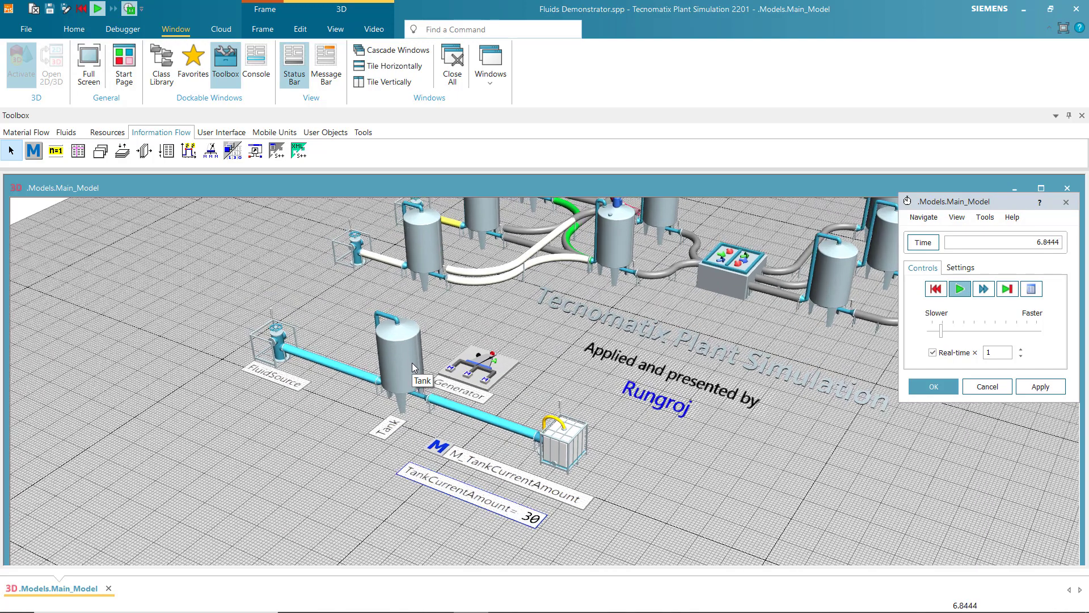
pyautogui.scroll(1, 417, 366)
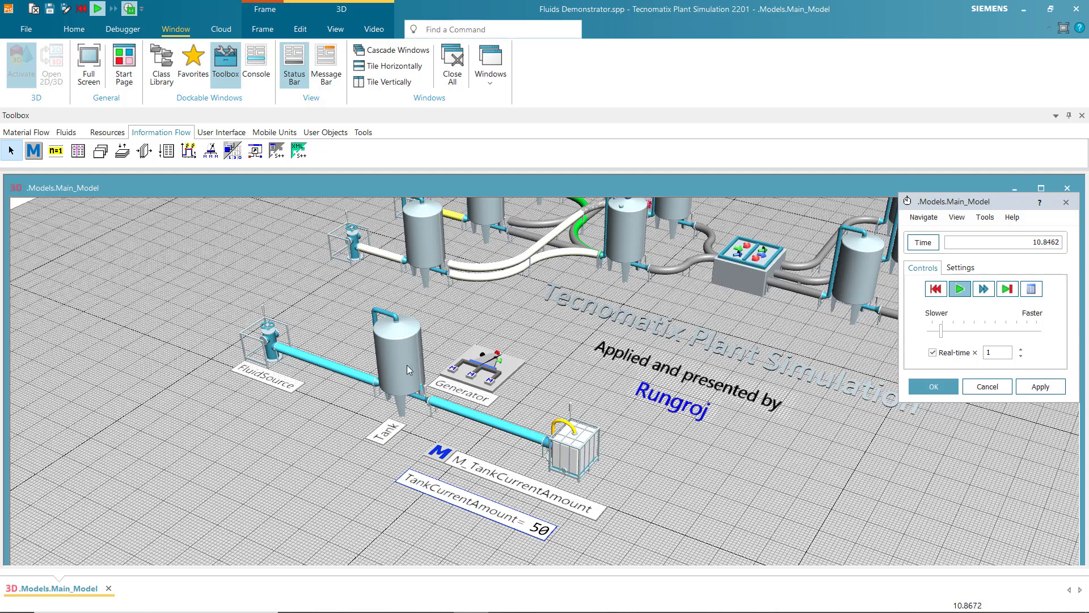
pyautogui.doubleClick(410, 360)
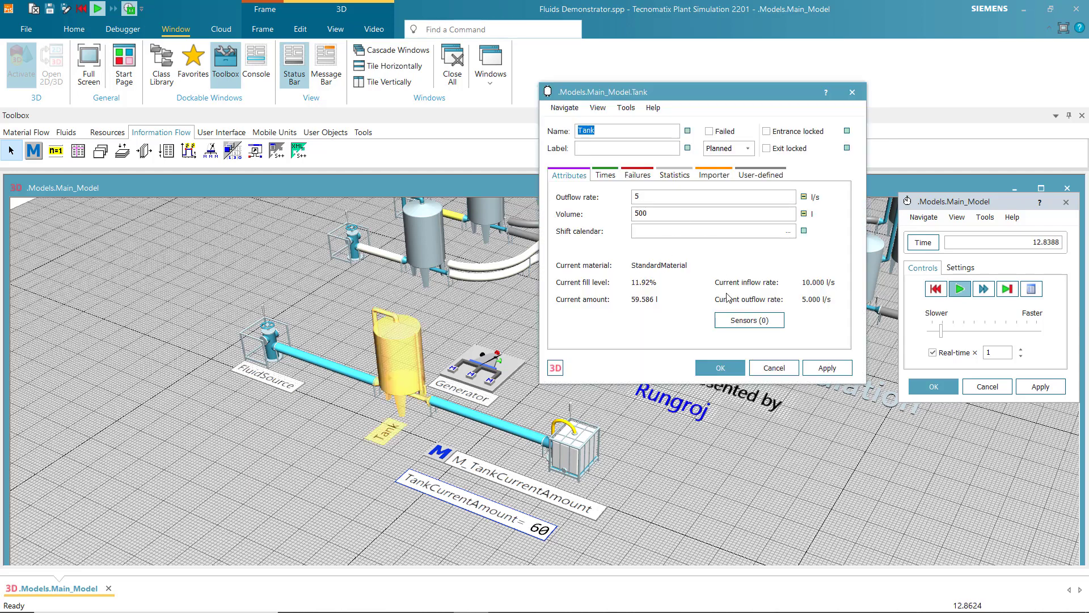
pyautogui.click(829, 369)
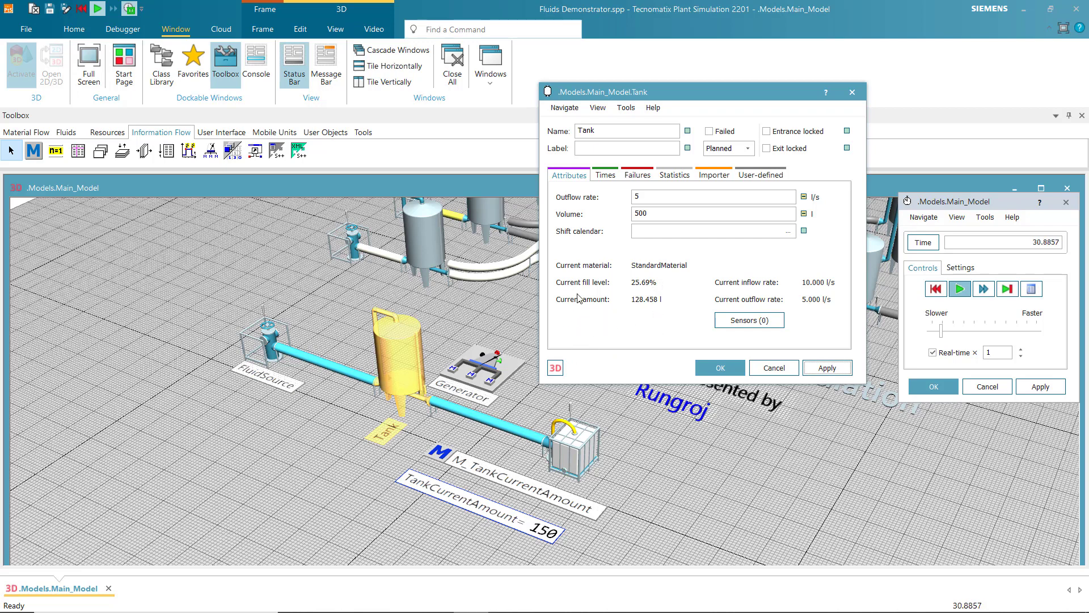
pyautogui.click(719, 367)
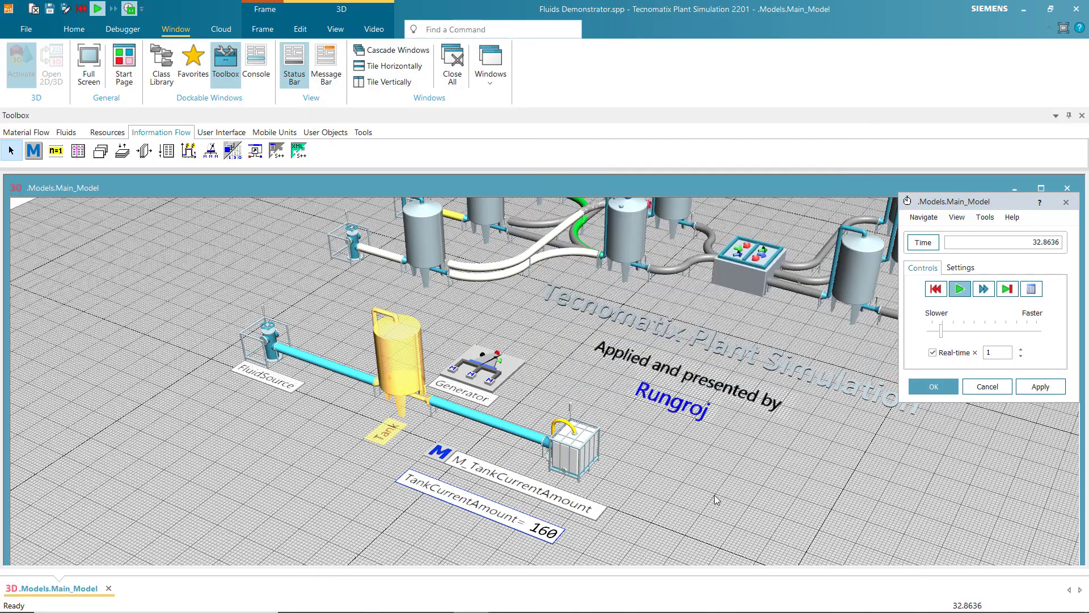
# Observe the running fluid line and its TankCurrentAmount display, and show the fluid objects in the toolbox
pyautogui.scroll(-6, 714, 495)
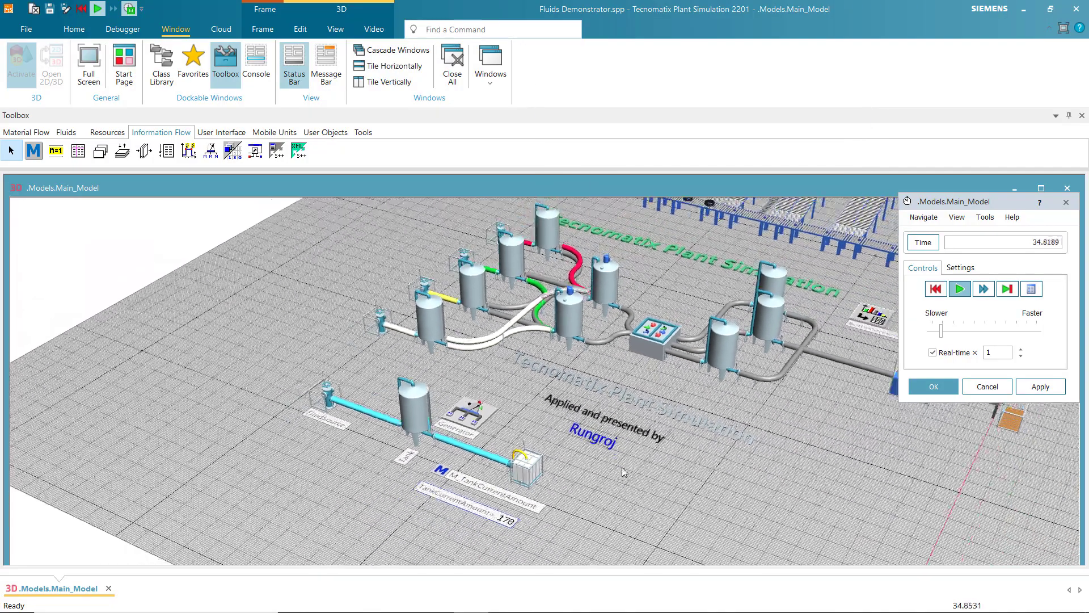
pyautogui.scroll(-2, 629, 465)
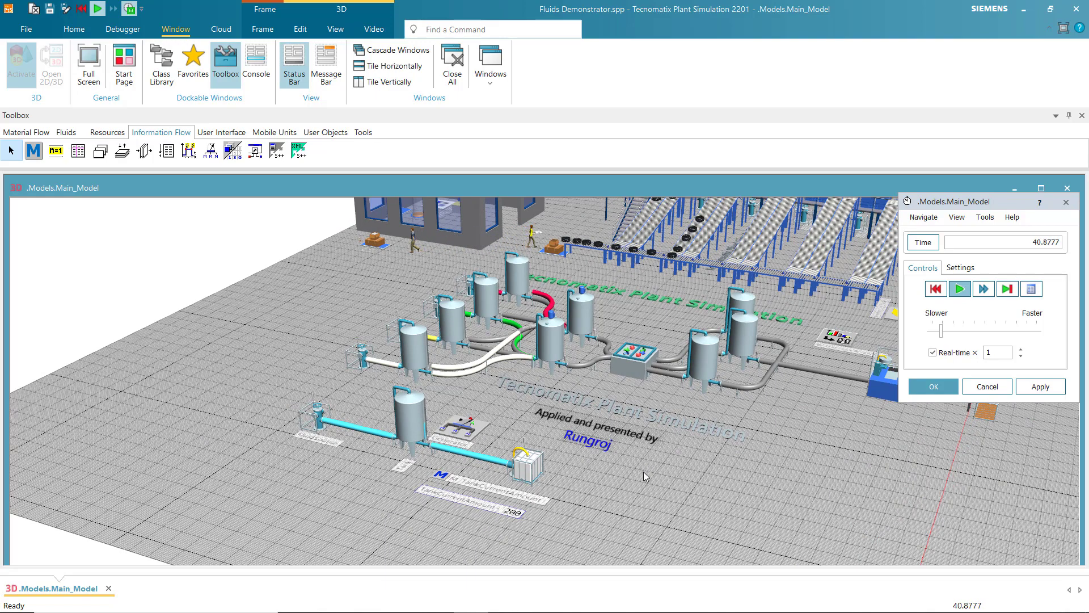
pyautogui.scroll(3, 644, 471)
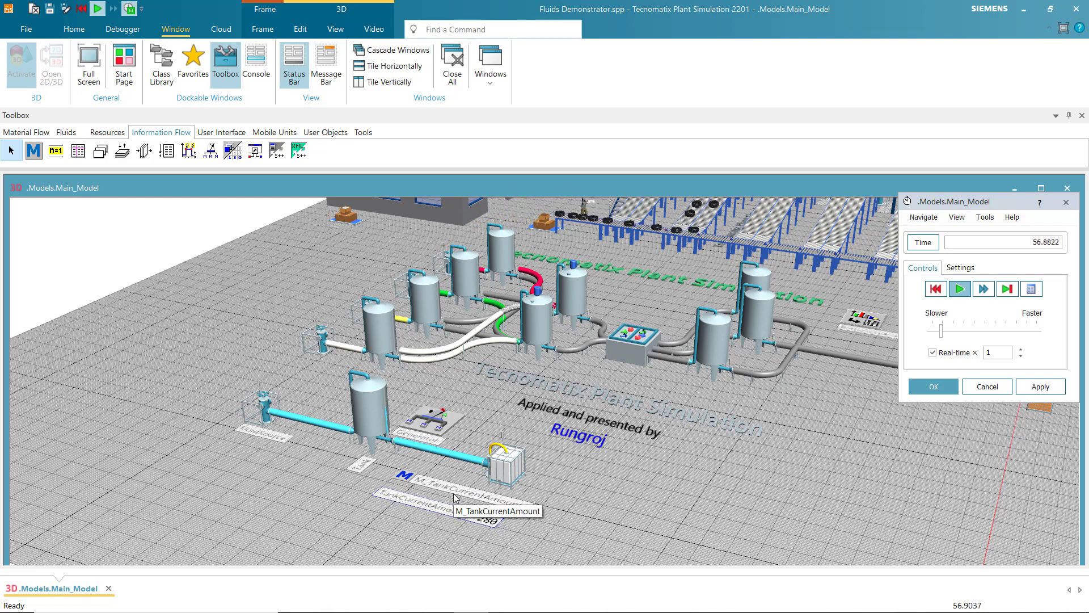
pyautogui.scroll(2, 454, 498)
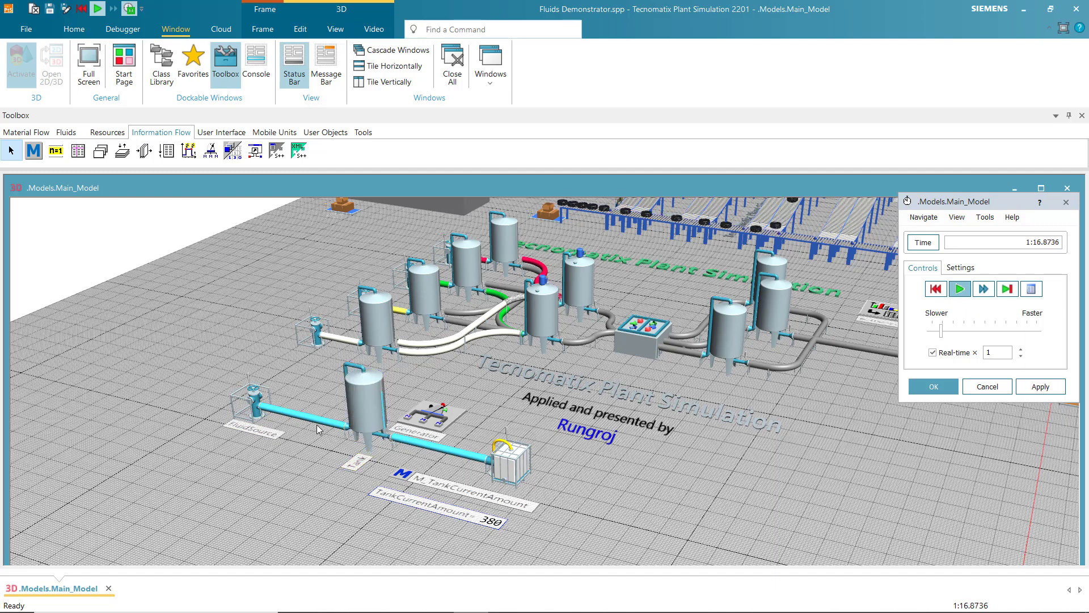
pyautogui.click(66, 132)
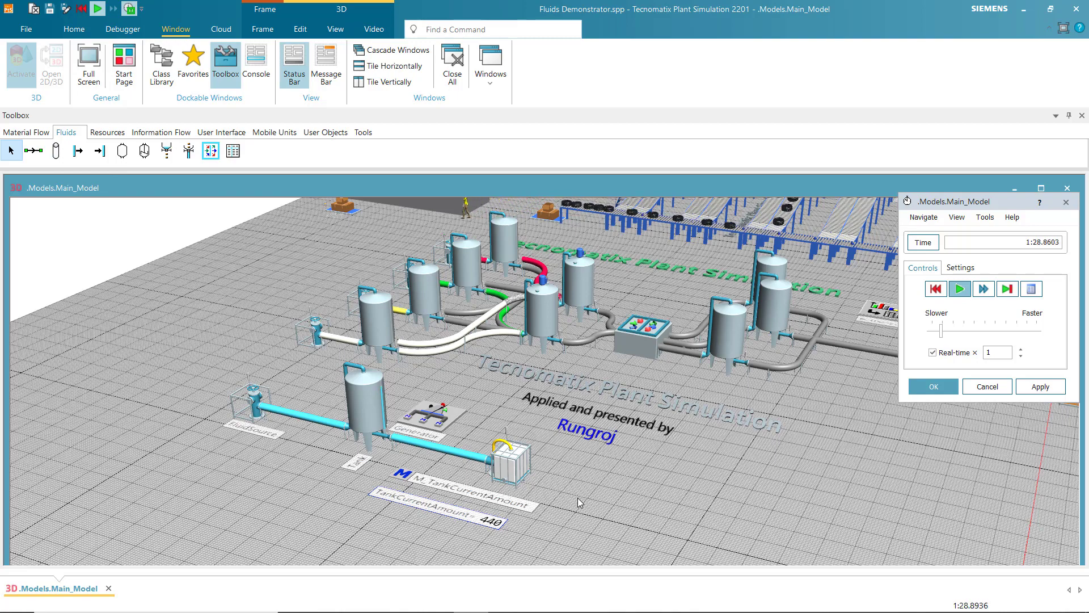
pyautogui.scroll(-1, 577, 498)
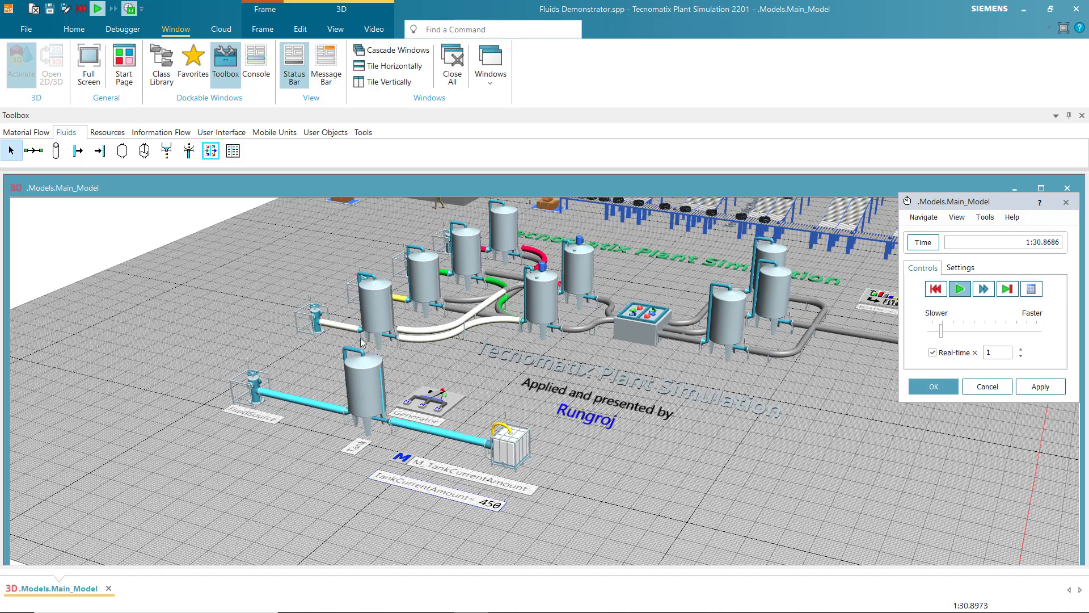